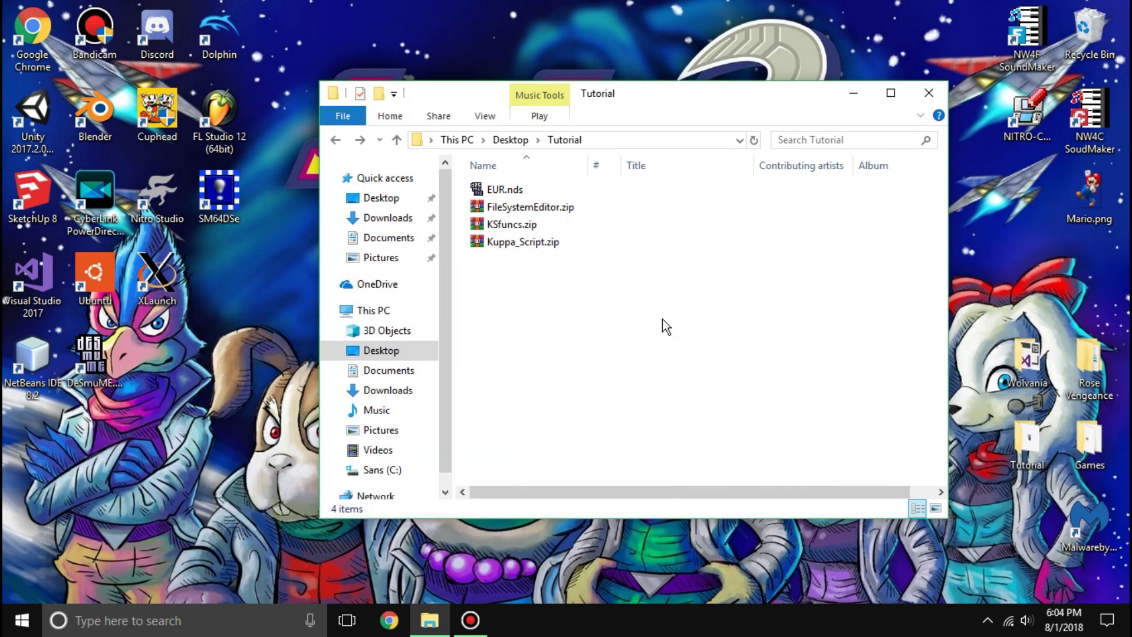
- Select EUR.nds and the zip archives in the Tutorial folder, then clear the selection
left_click(550, 192)
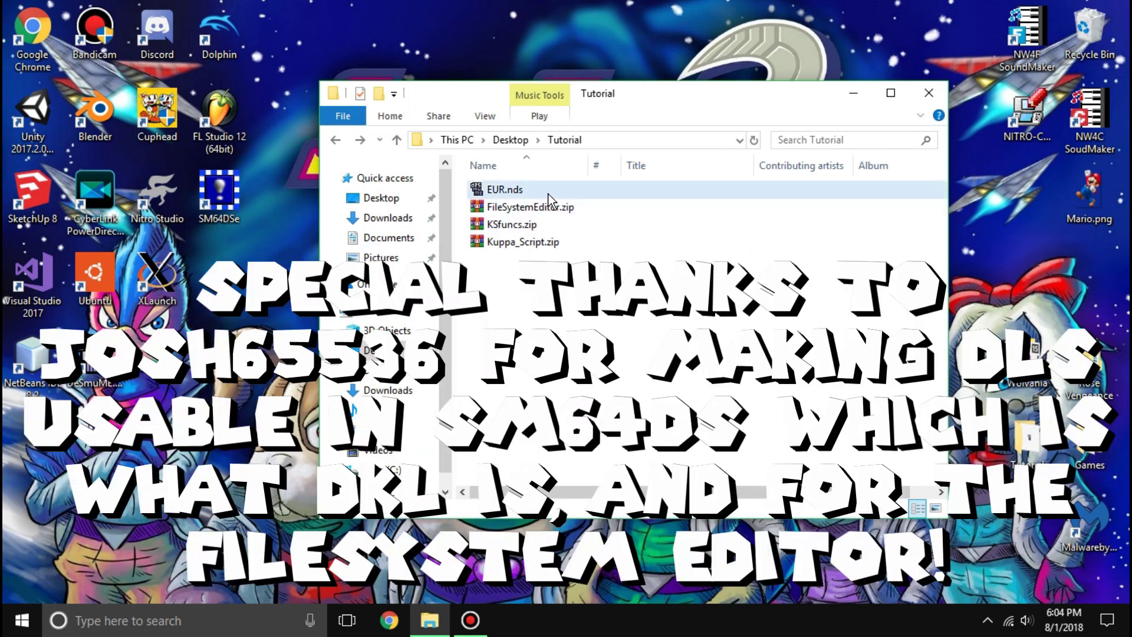
left_click(550, 209)
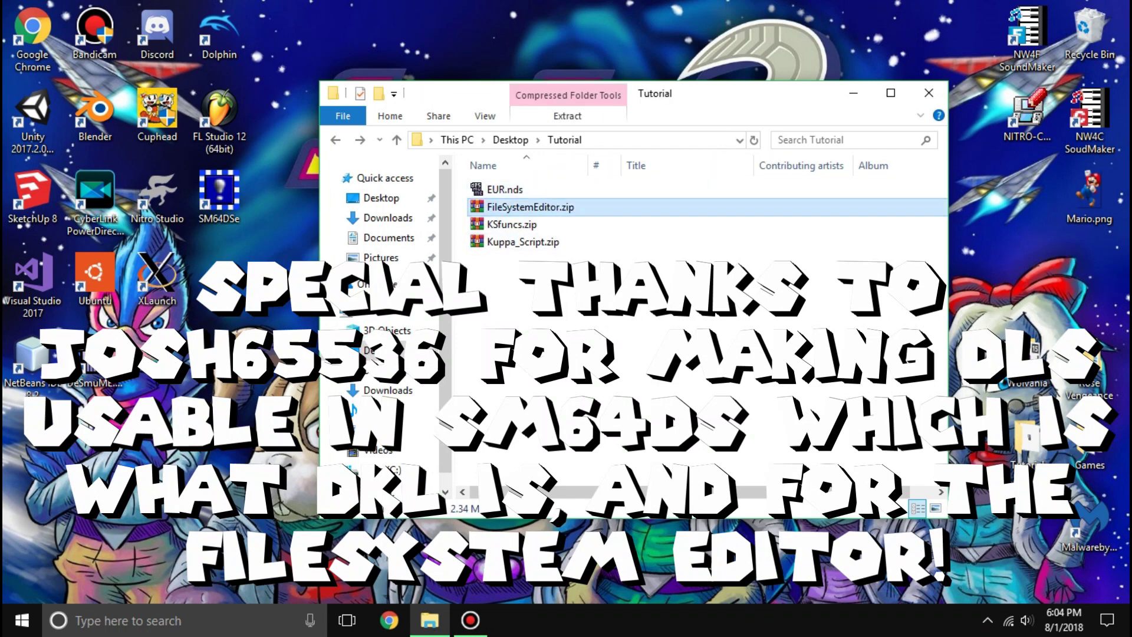
left_click(557, 243, "shift")
left_click(560, 259)
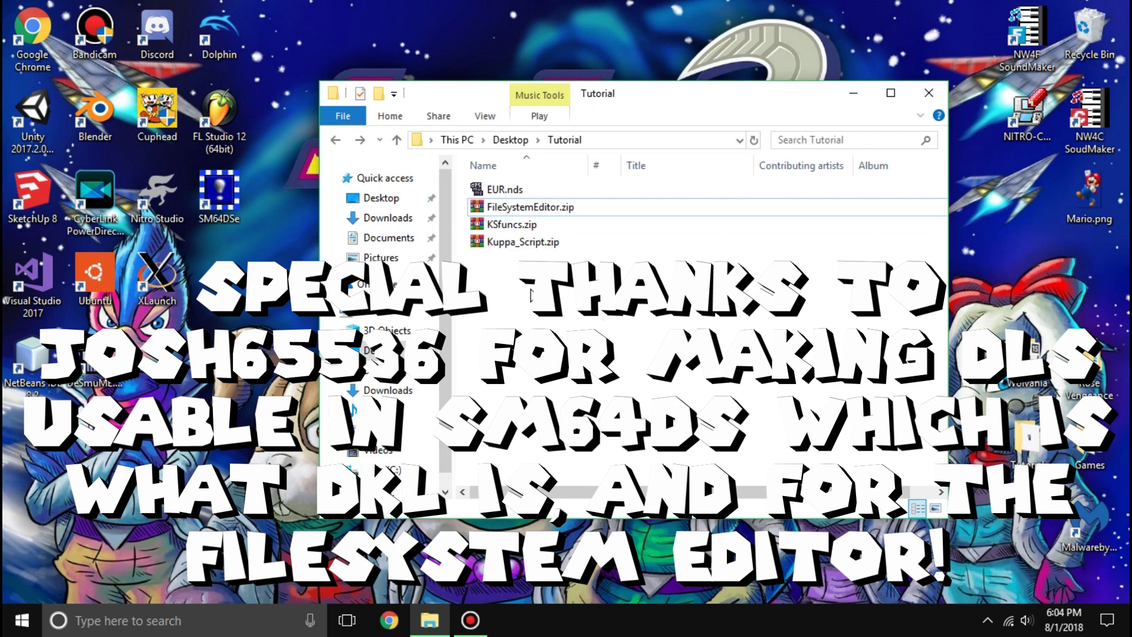
- Launch SM64DS Editor and open EUR.nds from Desktop > Tutorial
double_click(220, 194)
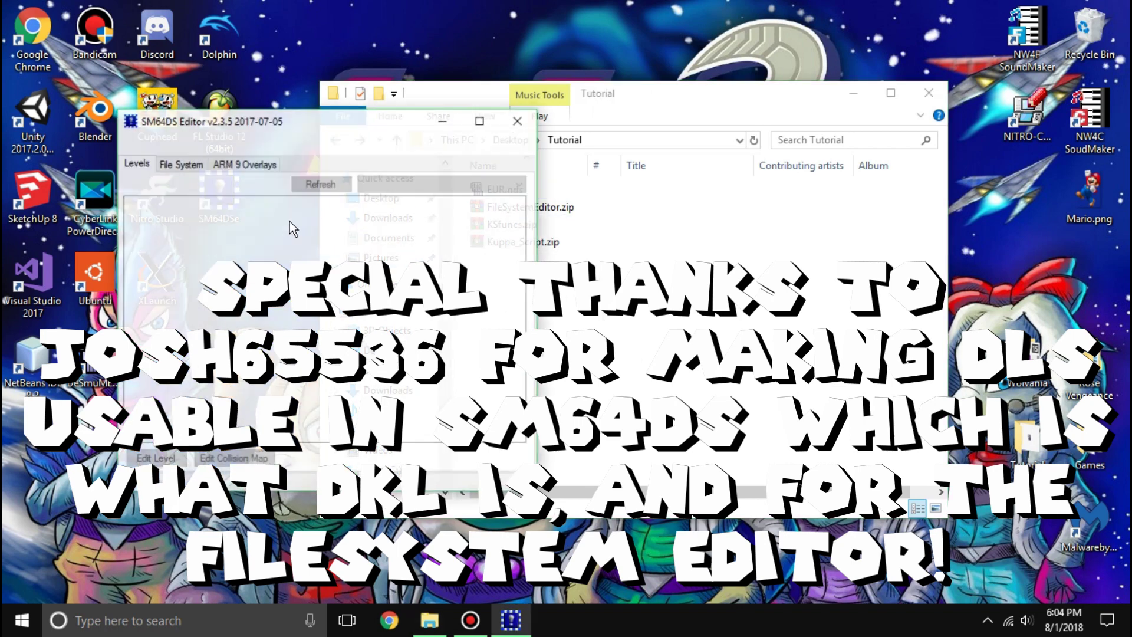
left_click(155, 144)
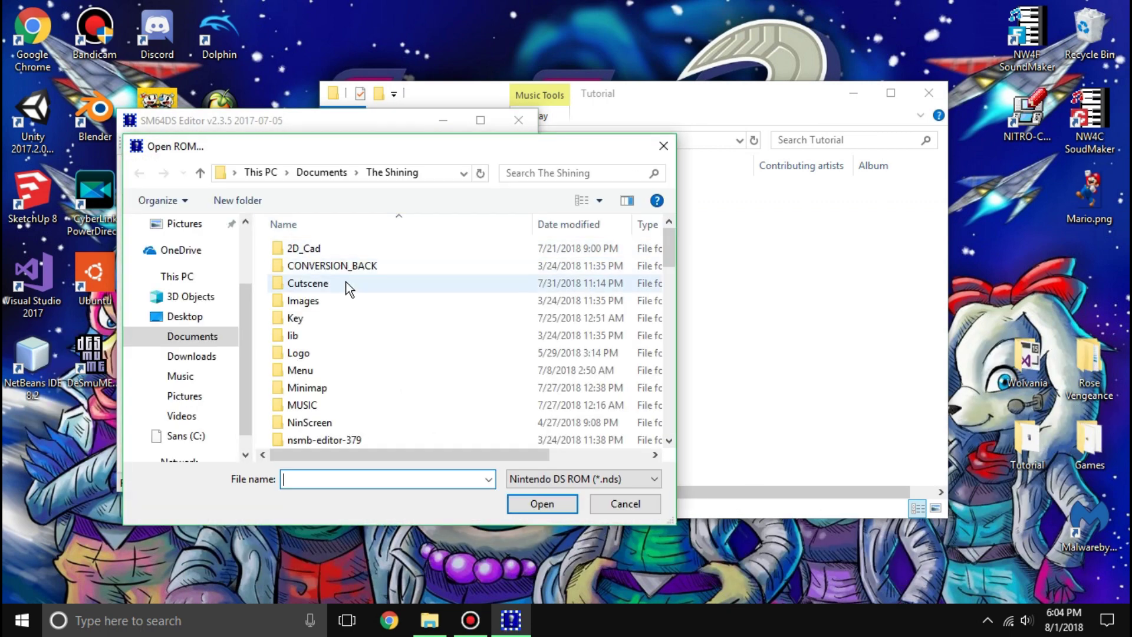
left_click(201, 319)
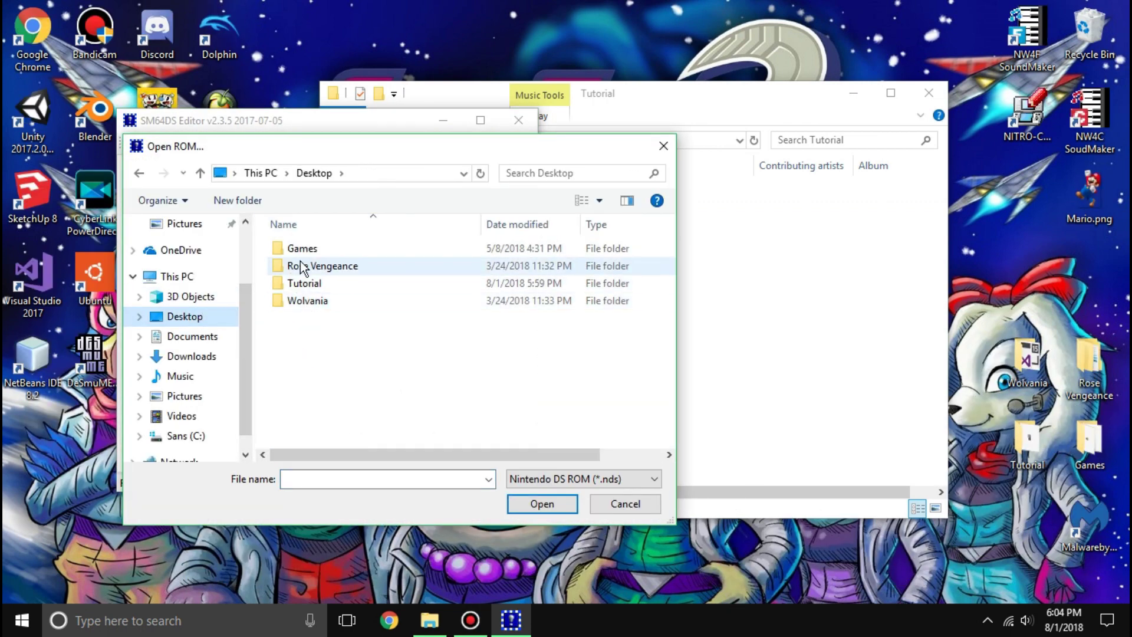
double_click(306, 281)
double_click(309, 253)
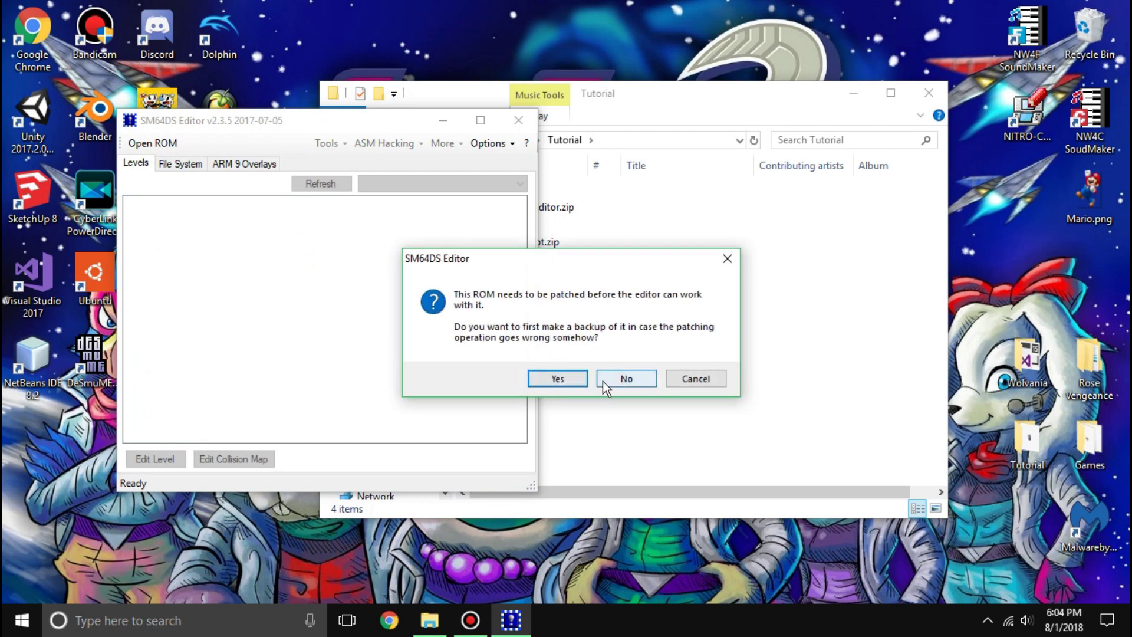
- Back up the ROM as EUR_bak.nds before it is patched
left_click(558, 379)
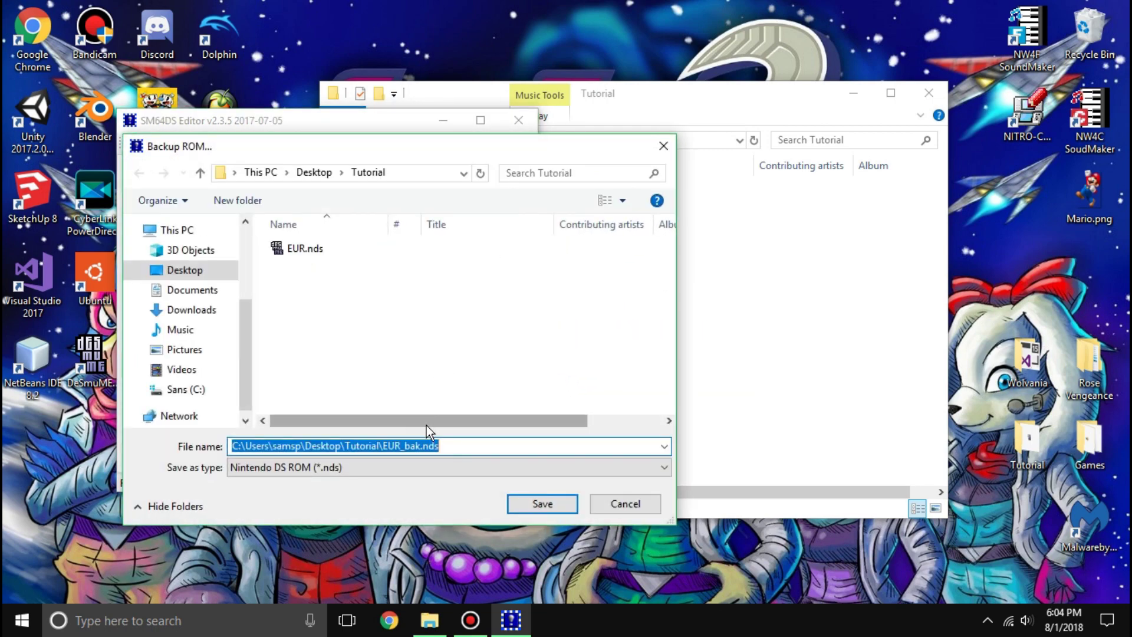
left_click(384, 446)
key("shift+Home")
key("BackSpace")
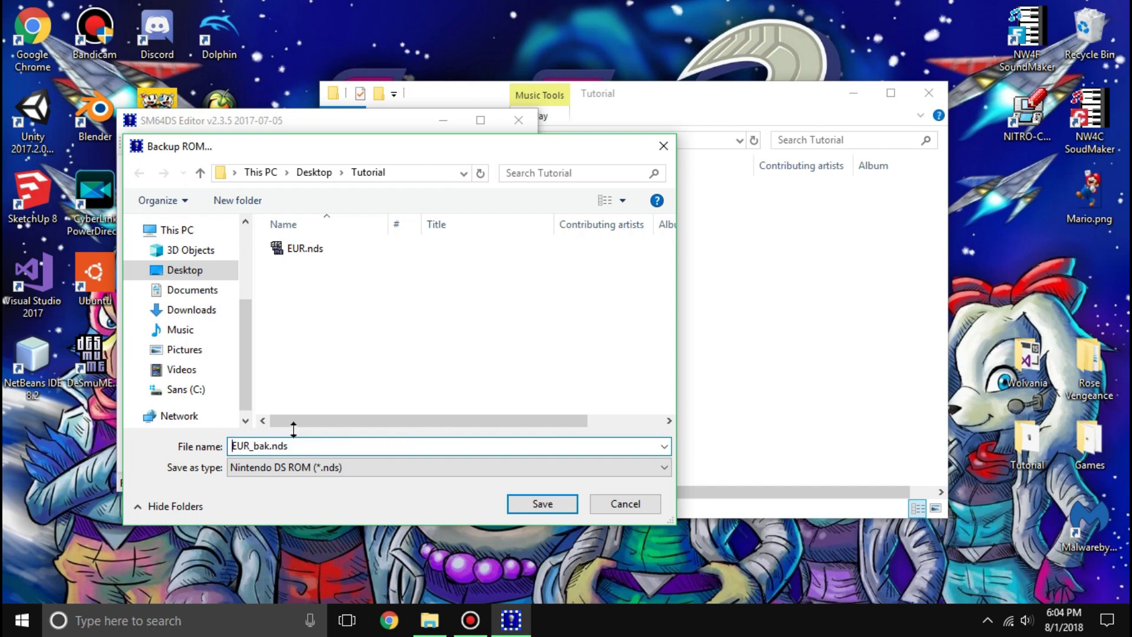
key("Return")
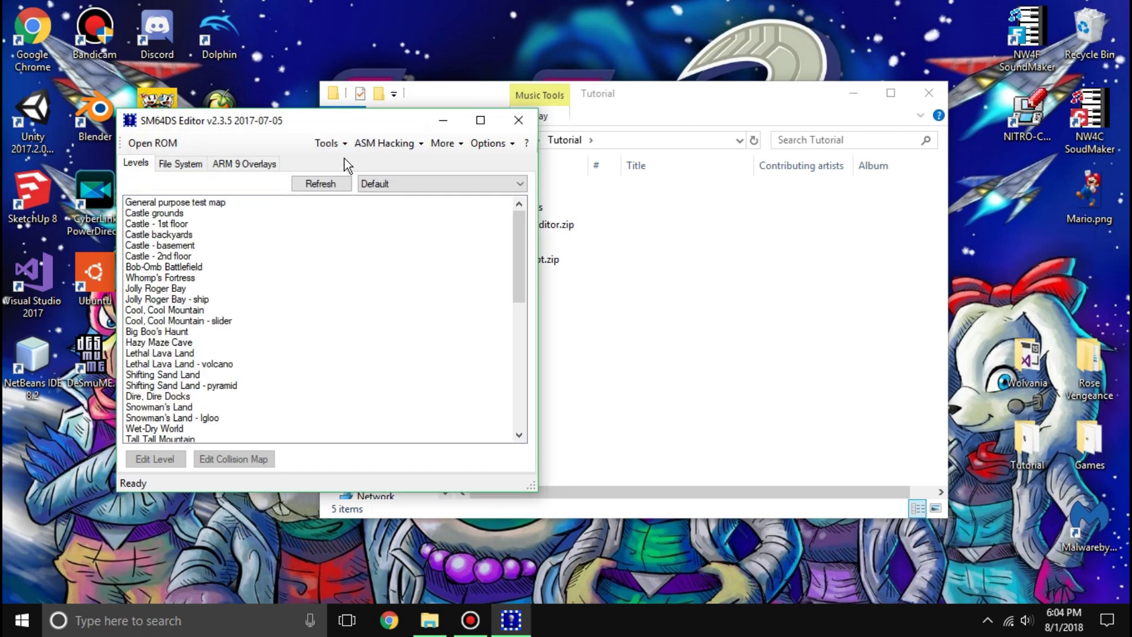
- Check the game Text Editor from Tools, then close SM64DS Editor
left_click(337, 144)
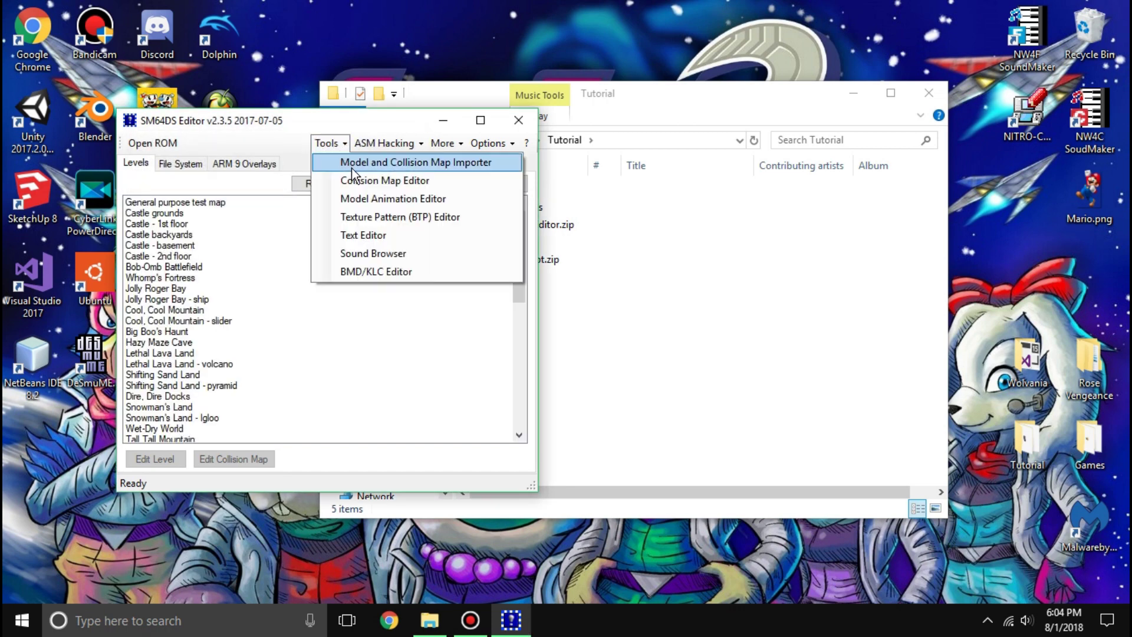
left_click(373, 234)
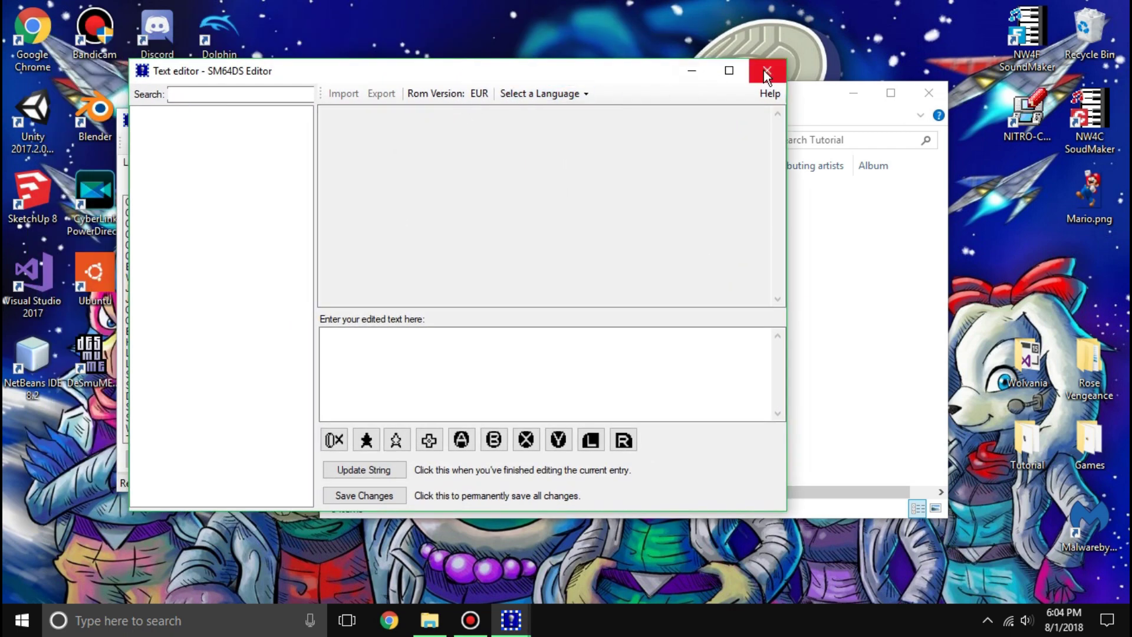
left_click(763, 70)
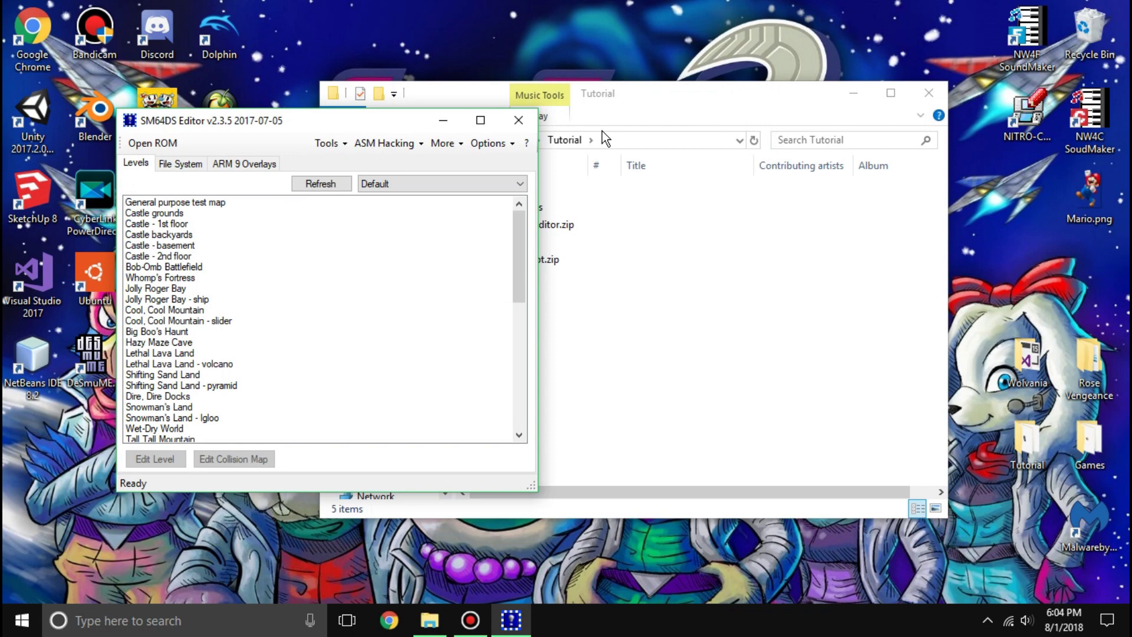
left_click(518, 120)
- Extract FileSystemEditor.zip and Kuppa_Script.zip into their own folders and enter Kuppa_Script
right_click(572, 220)
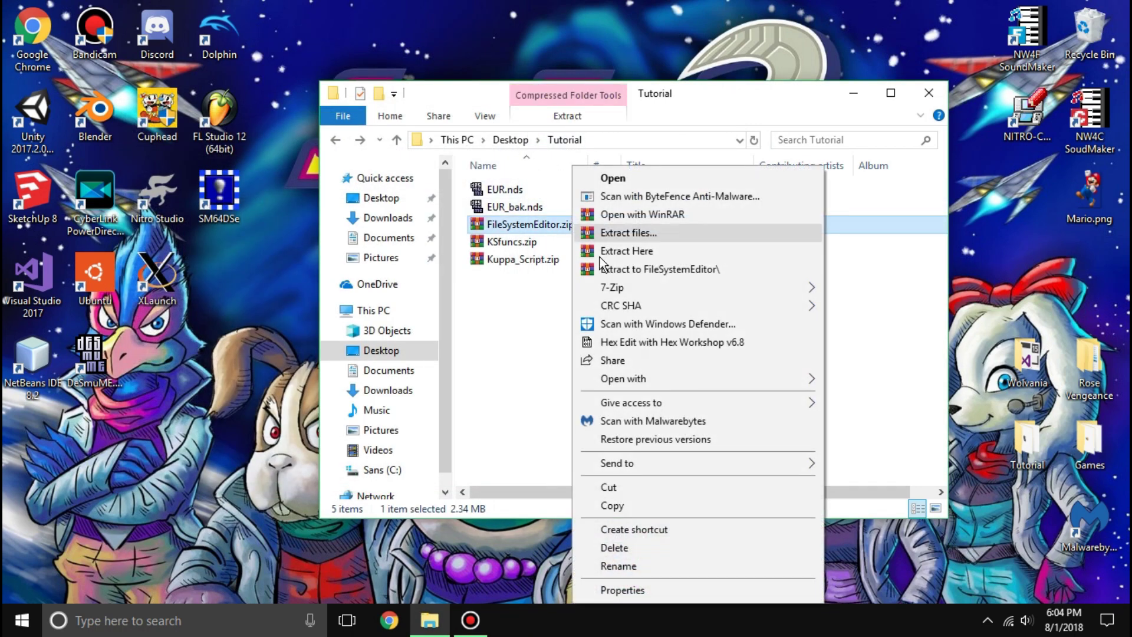
left_click(628, 270)
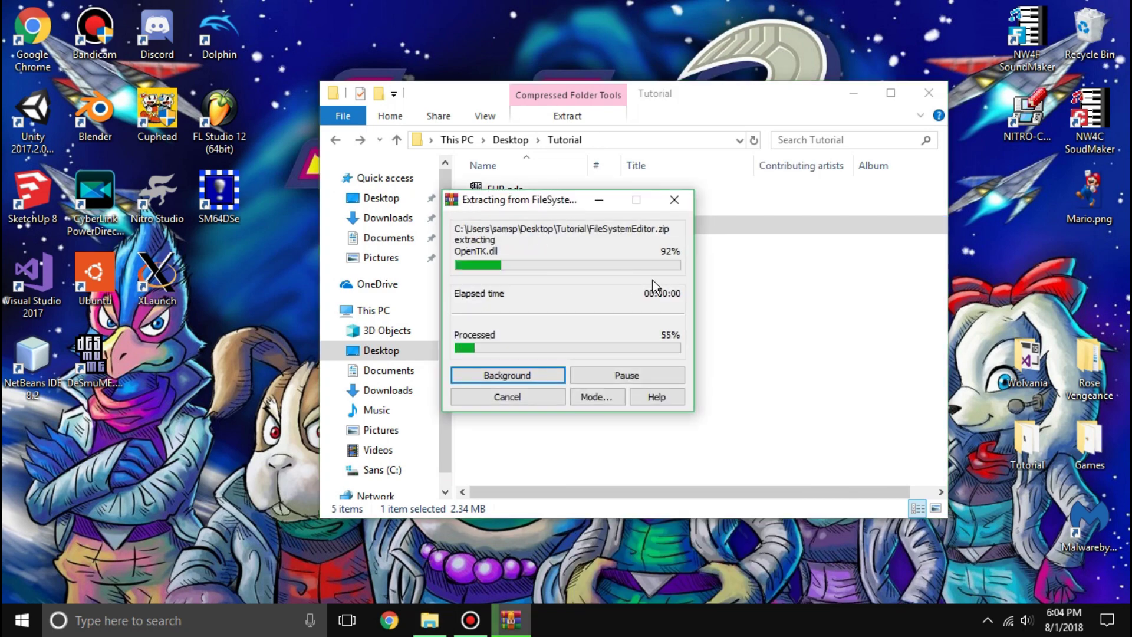
right_click(555, 262)
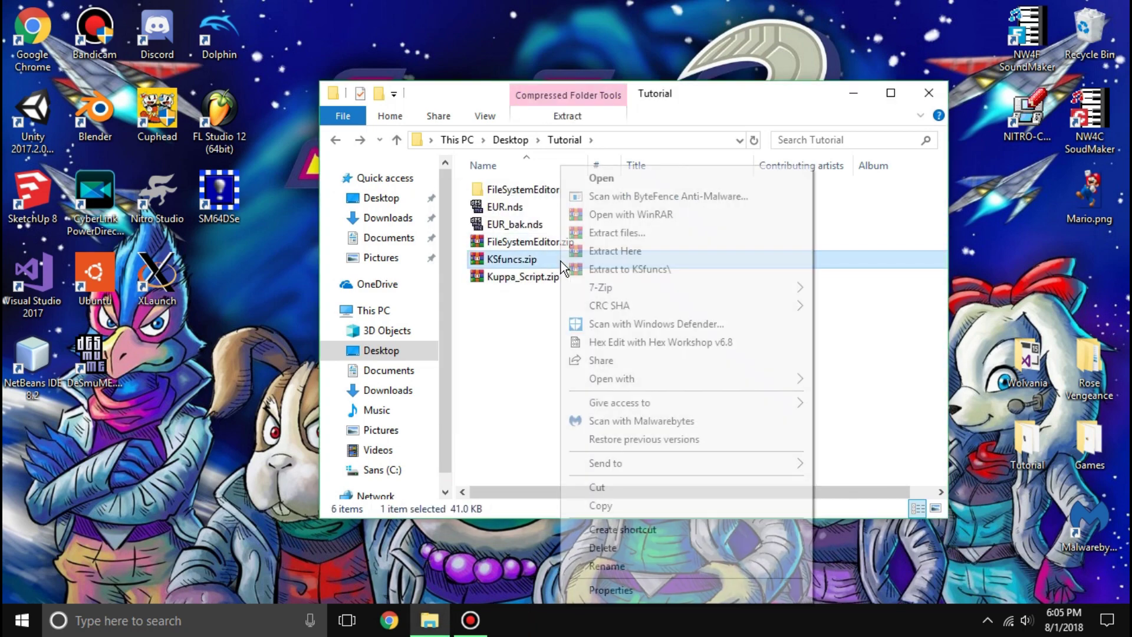
left_click(520, 278)
right_click(521, 278)
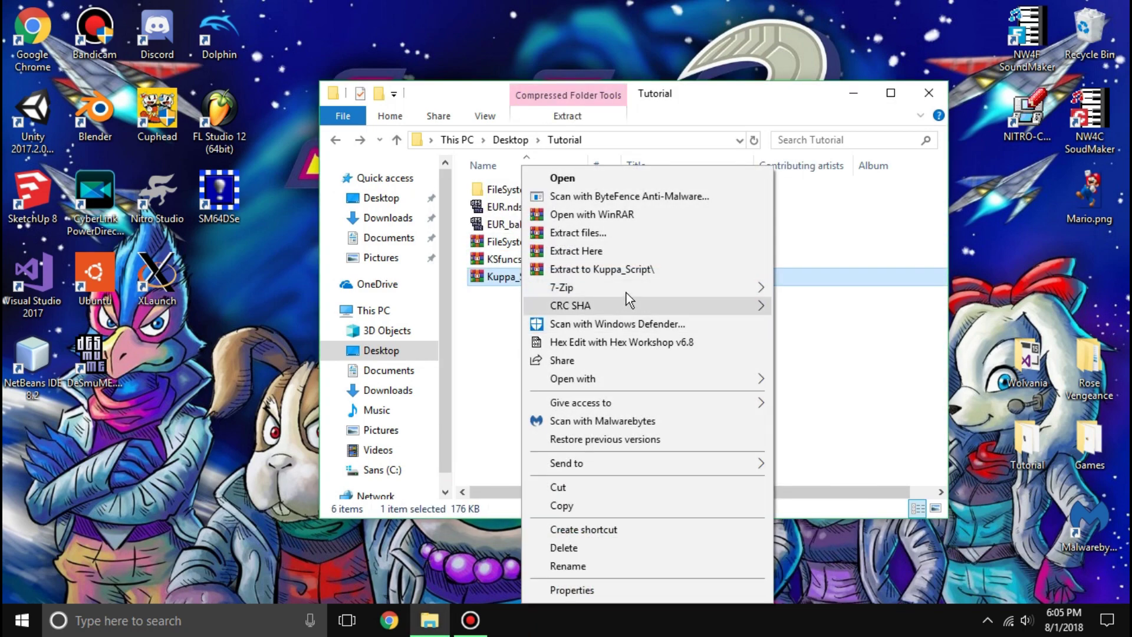
left_click(625, 271)
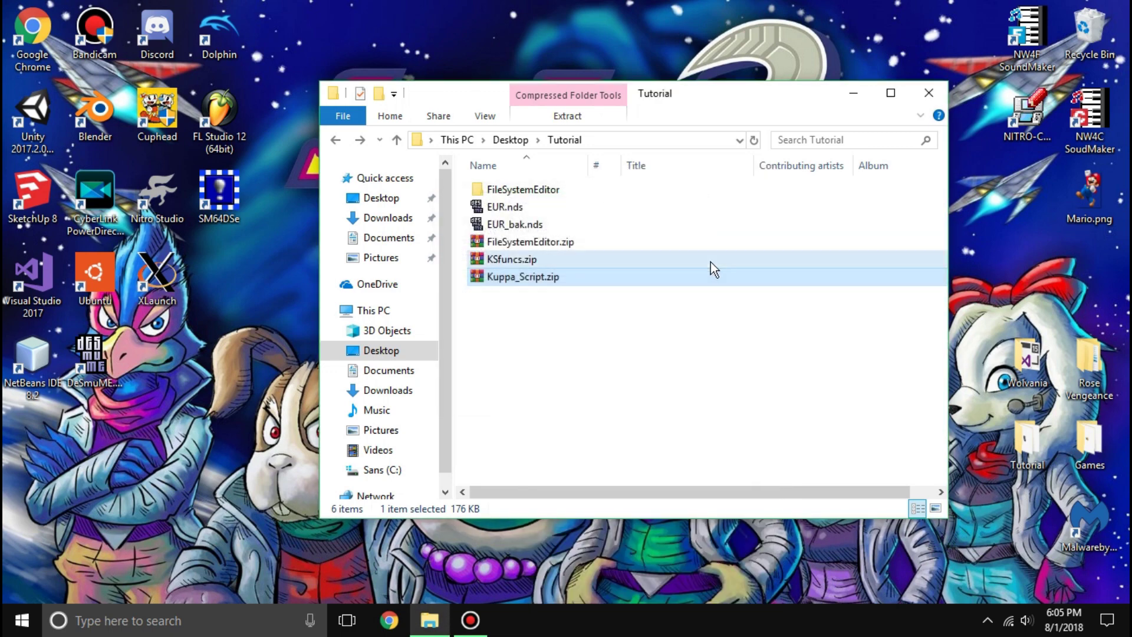
left_click(493, 278)
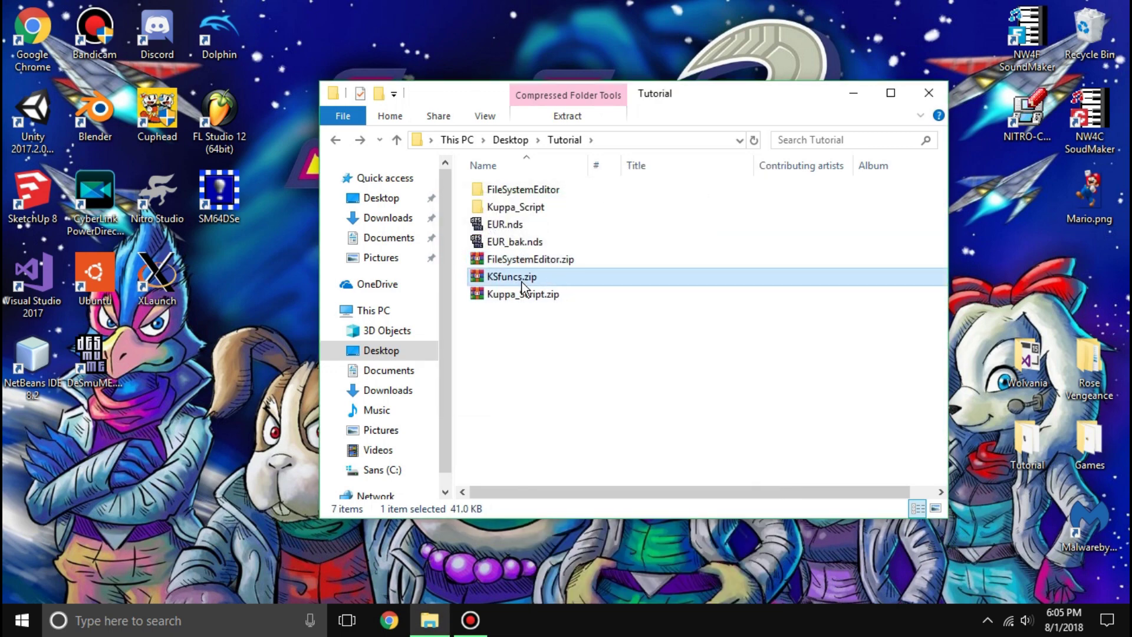
double_click(563, 205)
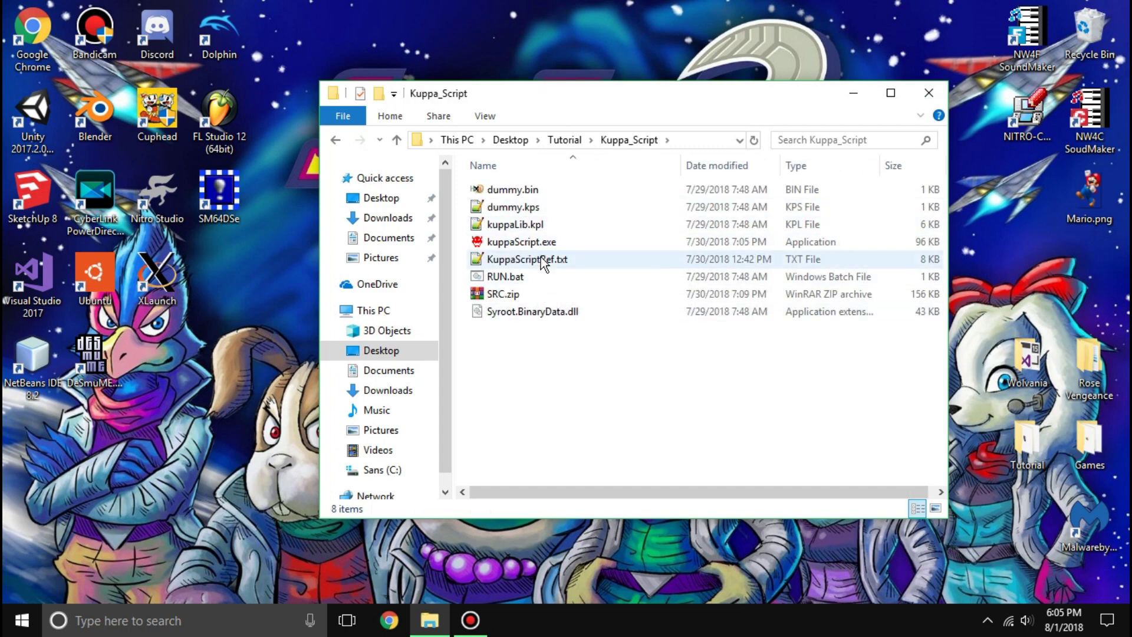
- Create a new text document named sample.kps, accepting the extension change
right_click(561, 357)
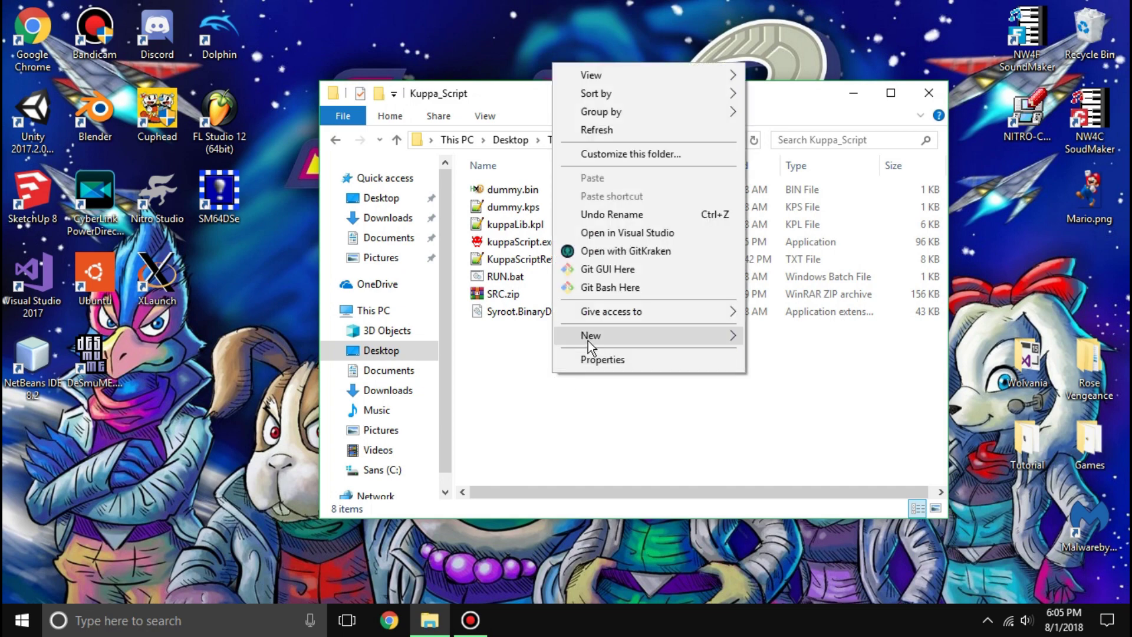
mouse_move(588, 341)
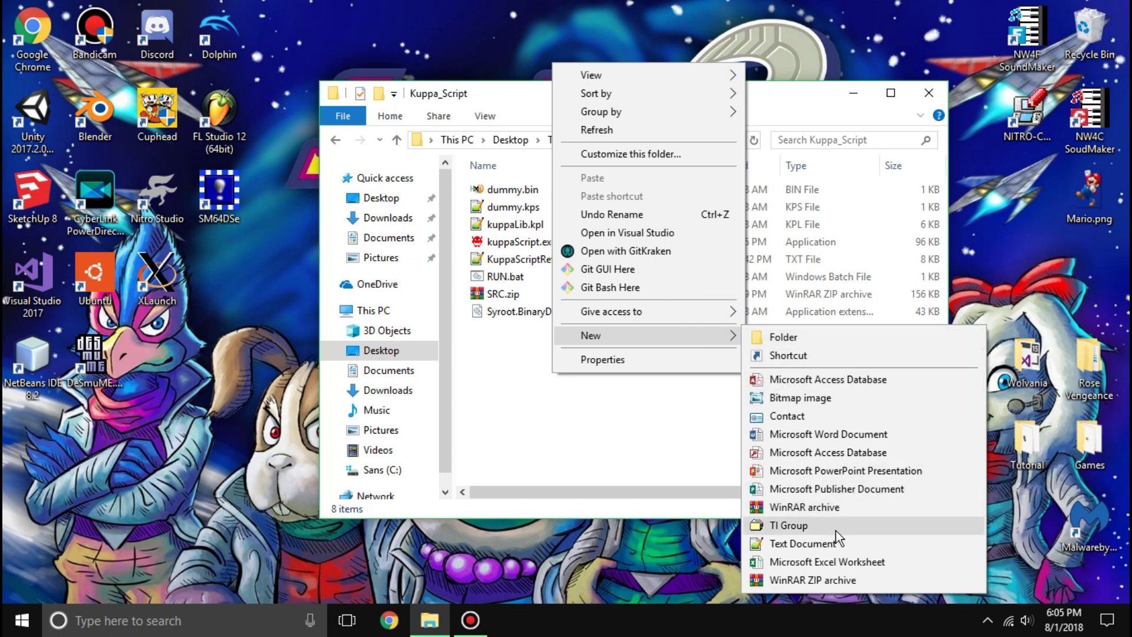
left_click(803, 544)
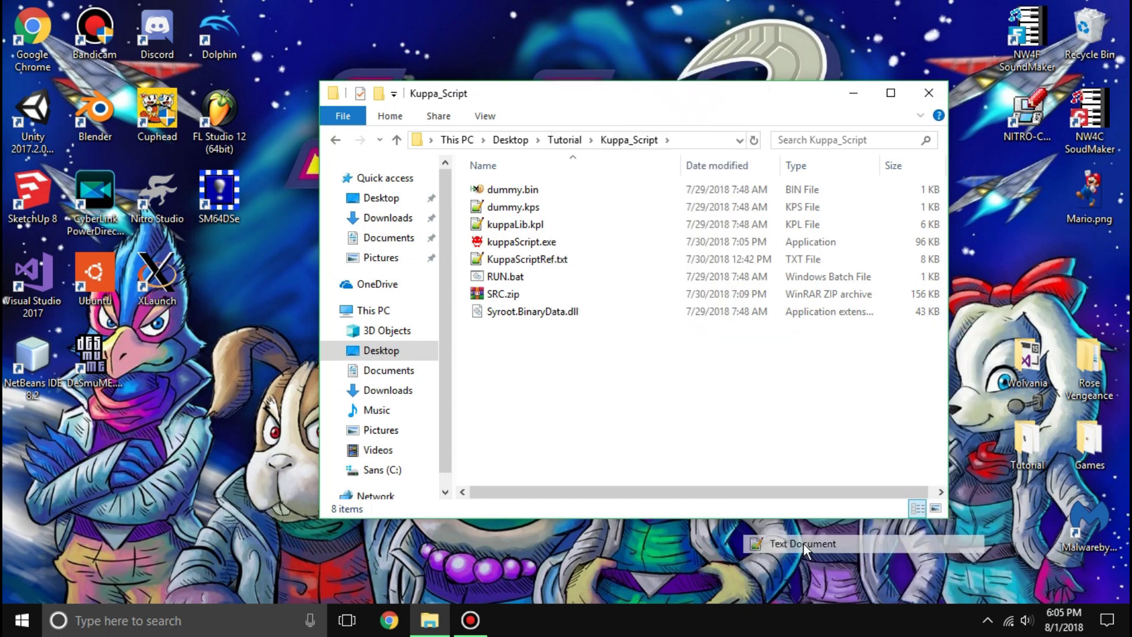
key("ctrl+a")
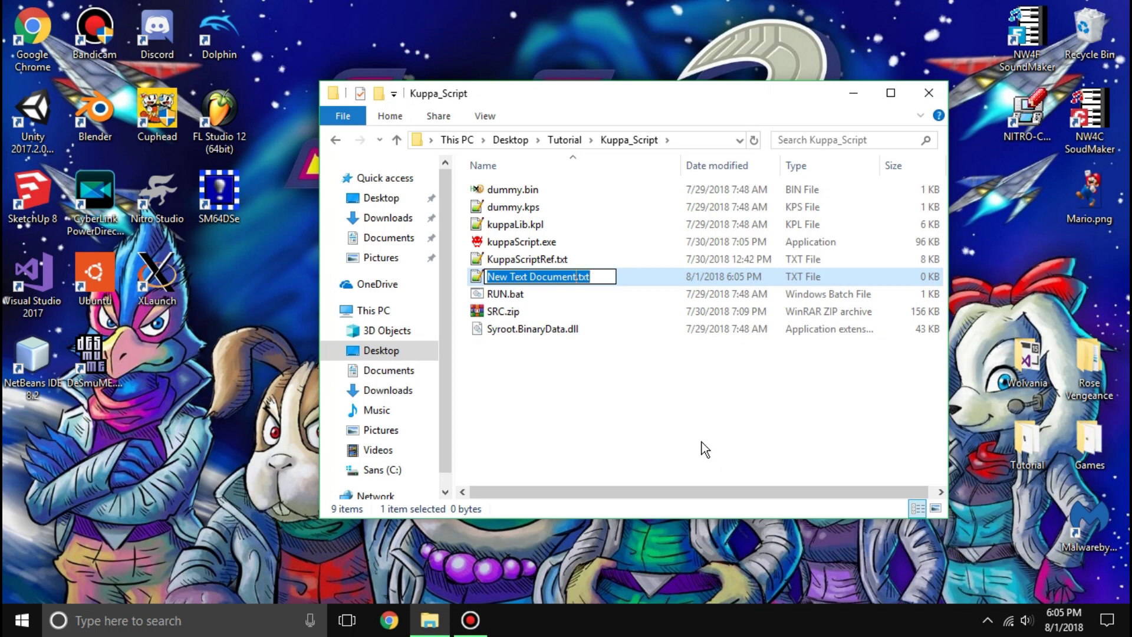
type("sample.kps")
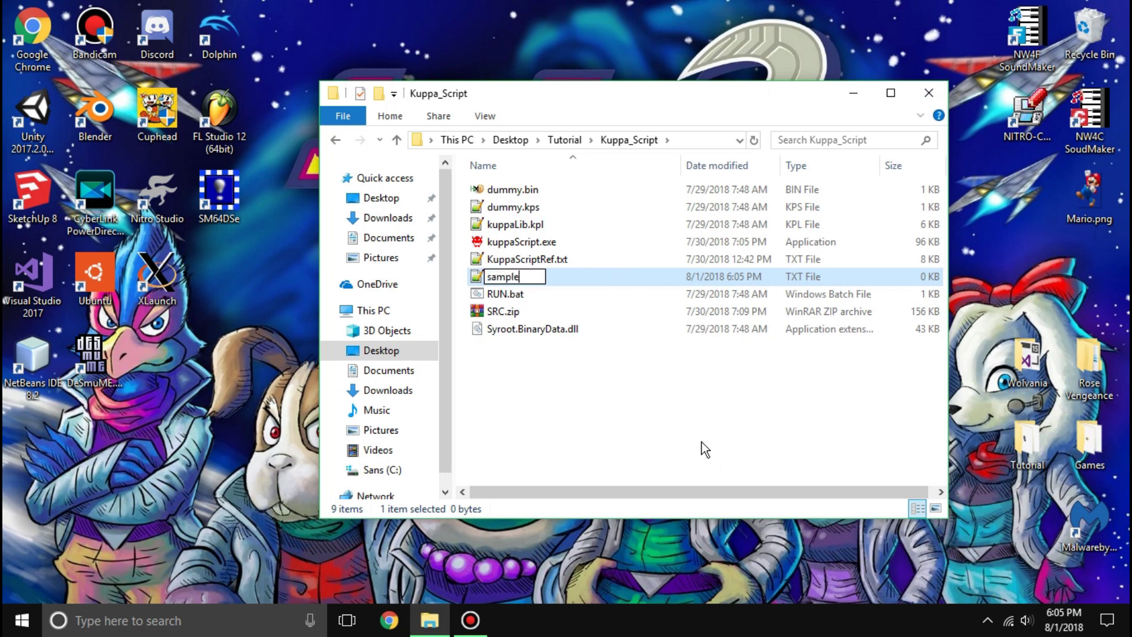
key("Return")
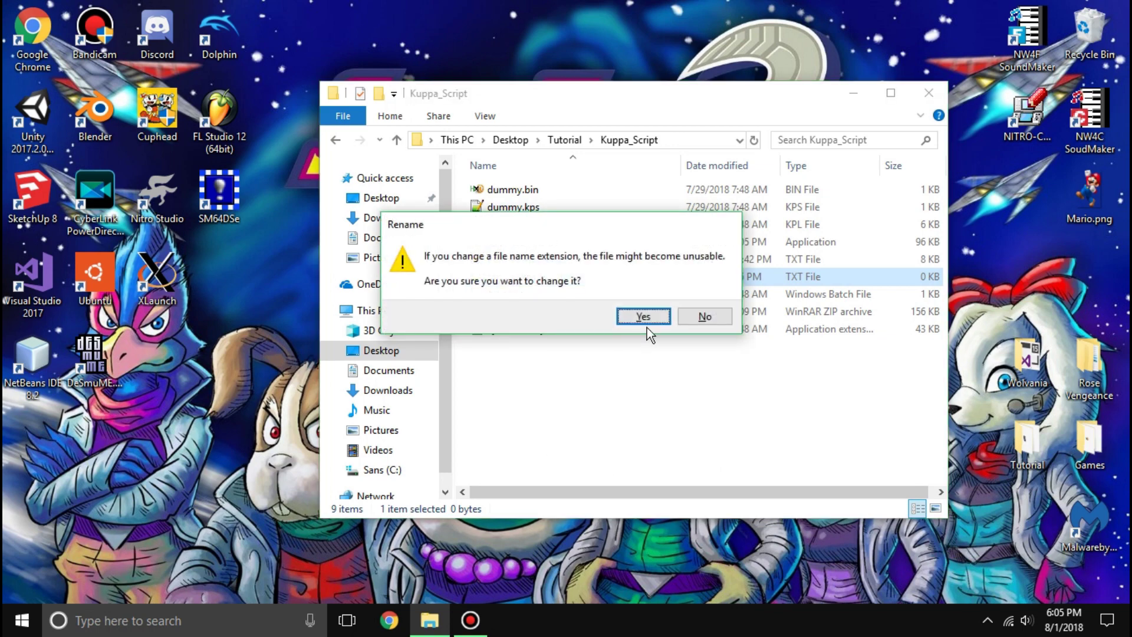
left_click(645, 318)
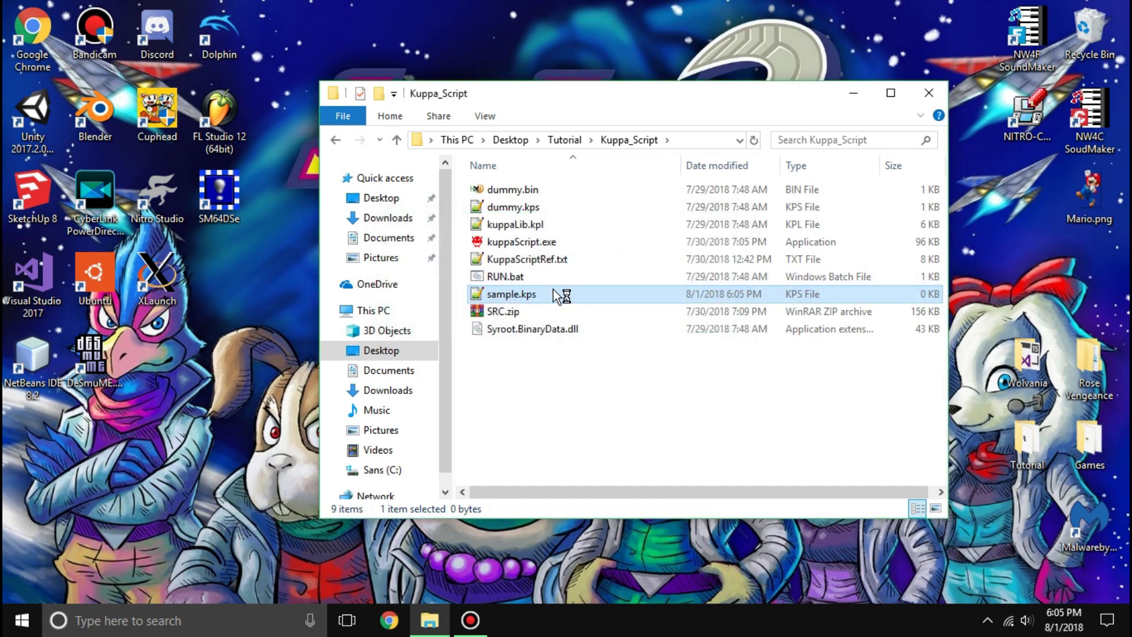
double_click(553, 289)
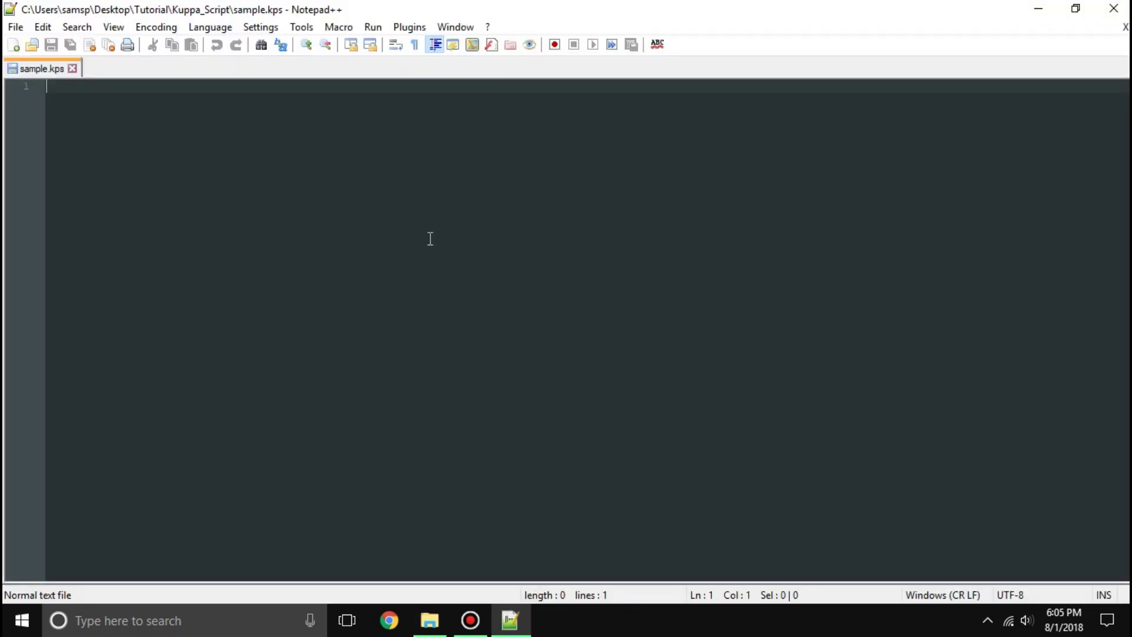
- Write the single statement End; in sample.kps and save it
type("En")
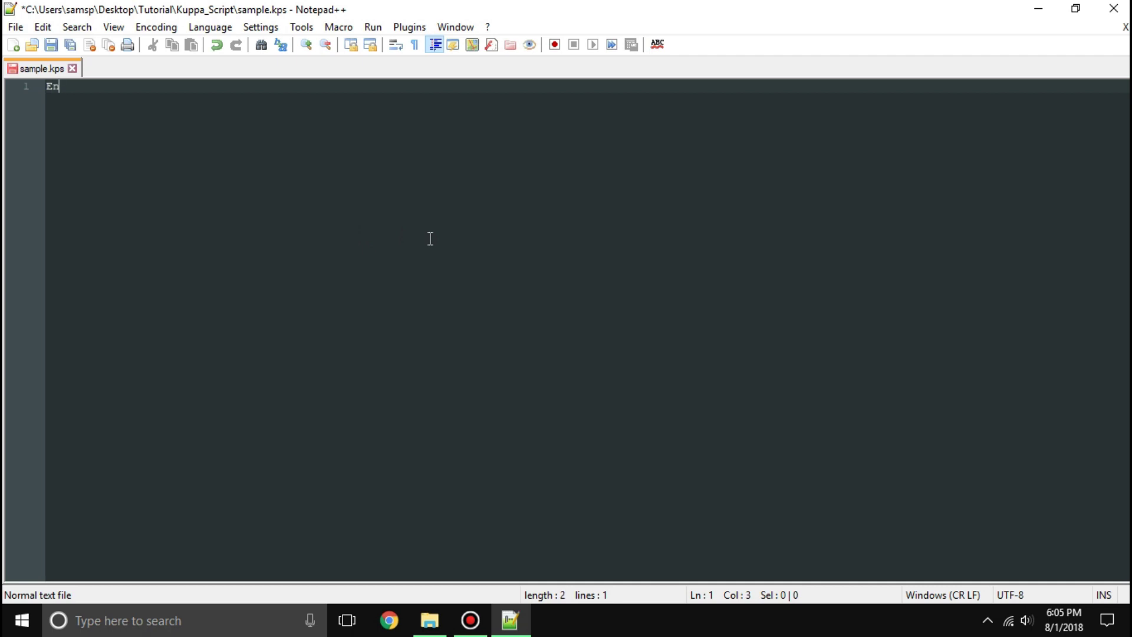
type("d;")
key("ctrl+s")
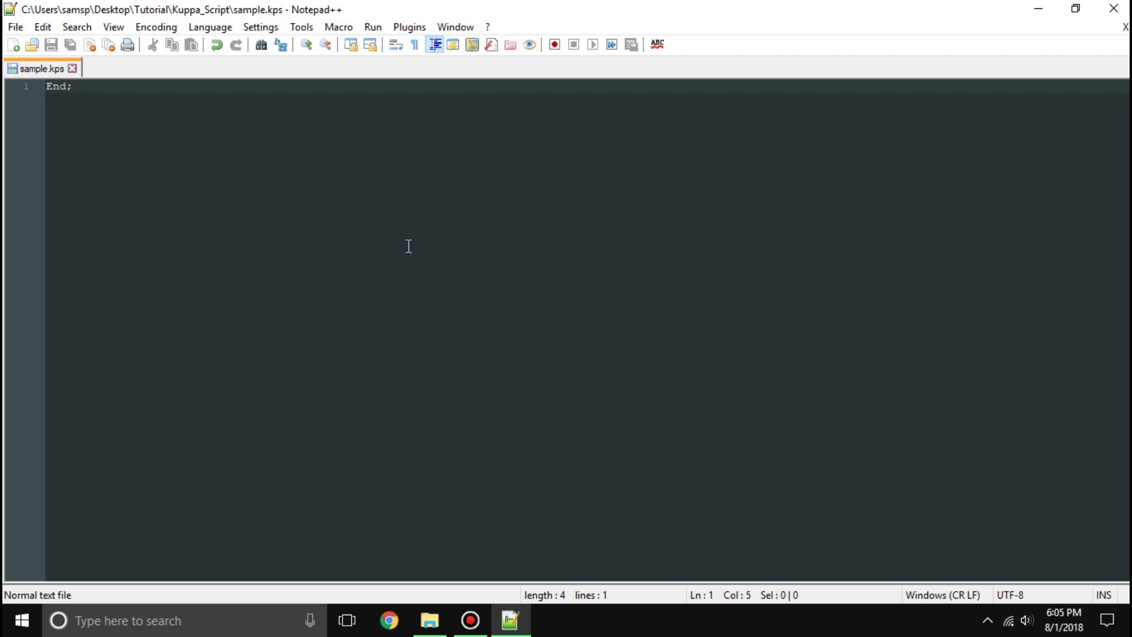
left_click(47, 89)
left_click_drag(47, 88, 159, 139)
left_click(182, 169)
- Close Notepad++ and open RUN.bat for editing in Notepad
left_click(1114, 9)
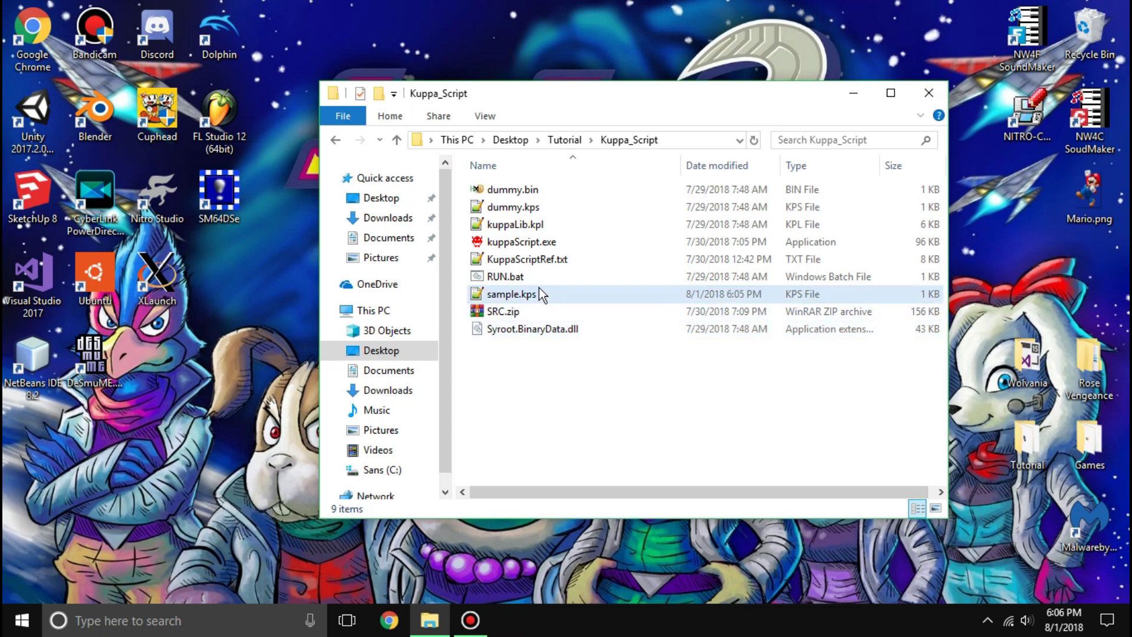
left_click(521, 278)
right_click(521, 278)
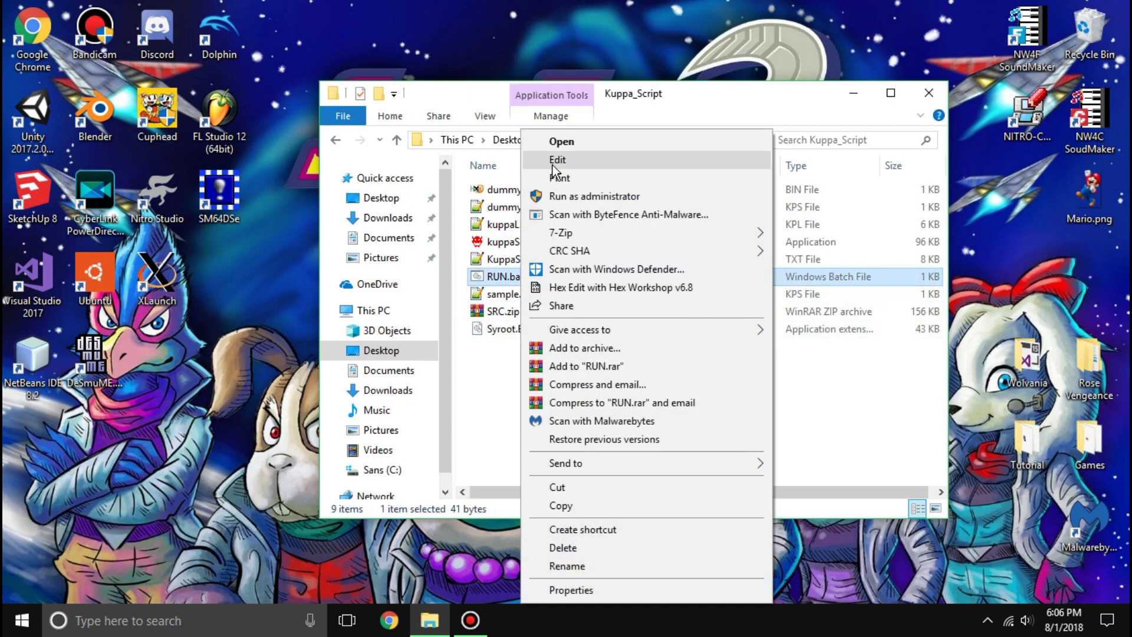
left_click(536, 157)
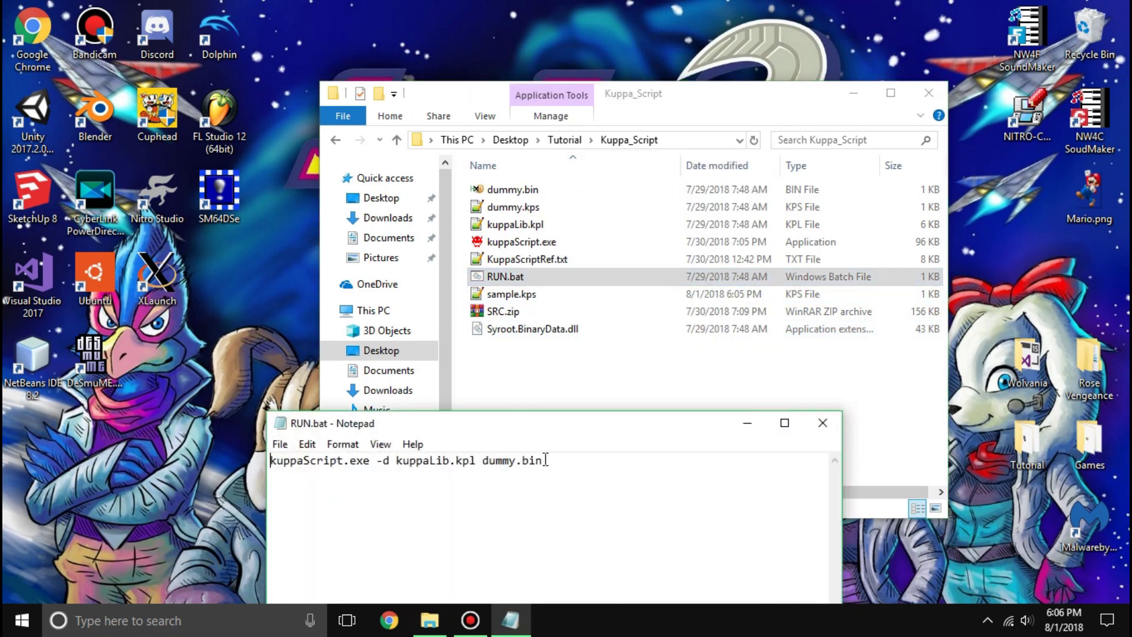
- Change RUN.bat's -d option to -l, giving kuppaScript.exe -l kuppaLib.kpl dummy.bin
left_click_drag(562, 468, 475, 463)
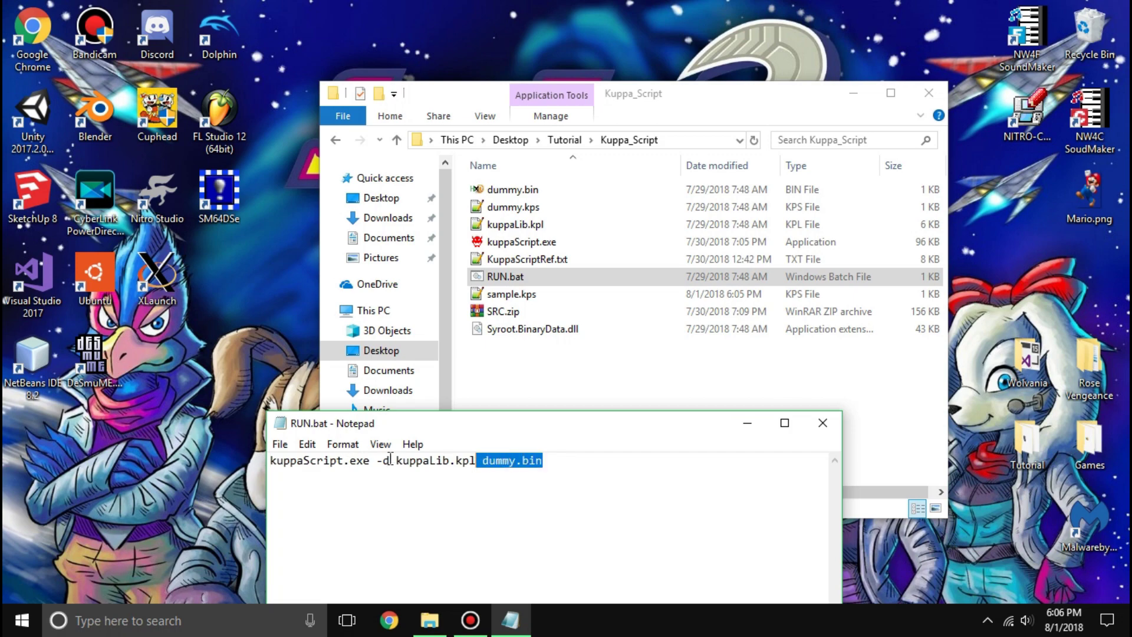
left_click(395, 458)
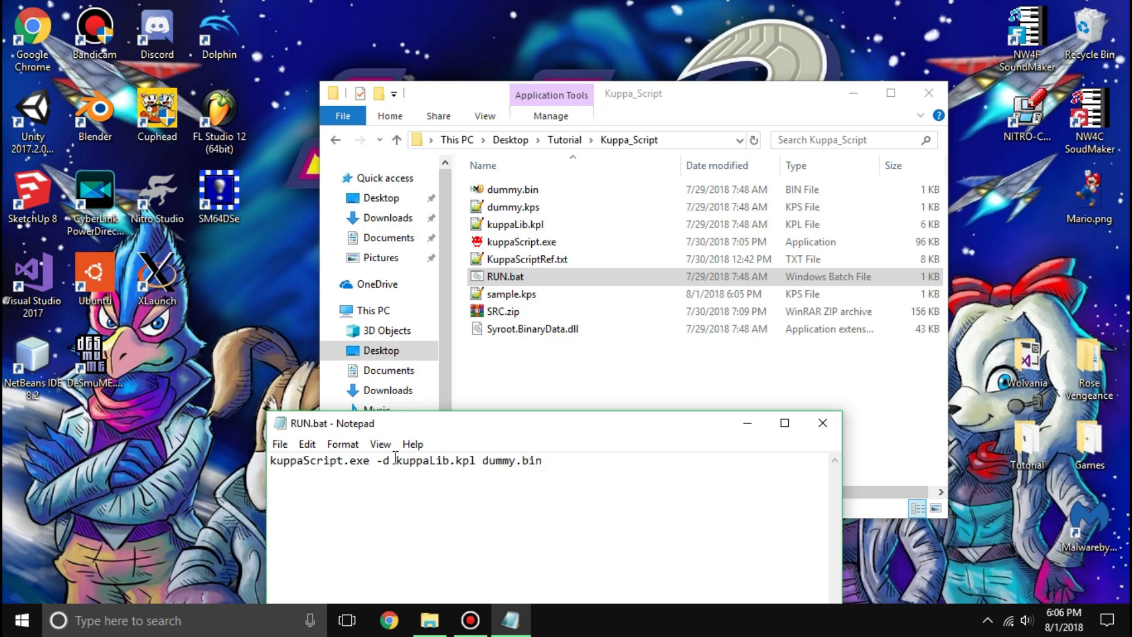
key("BackSpace")
type("l")
double_click(511, 242)
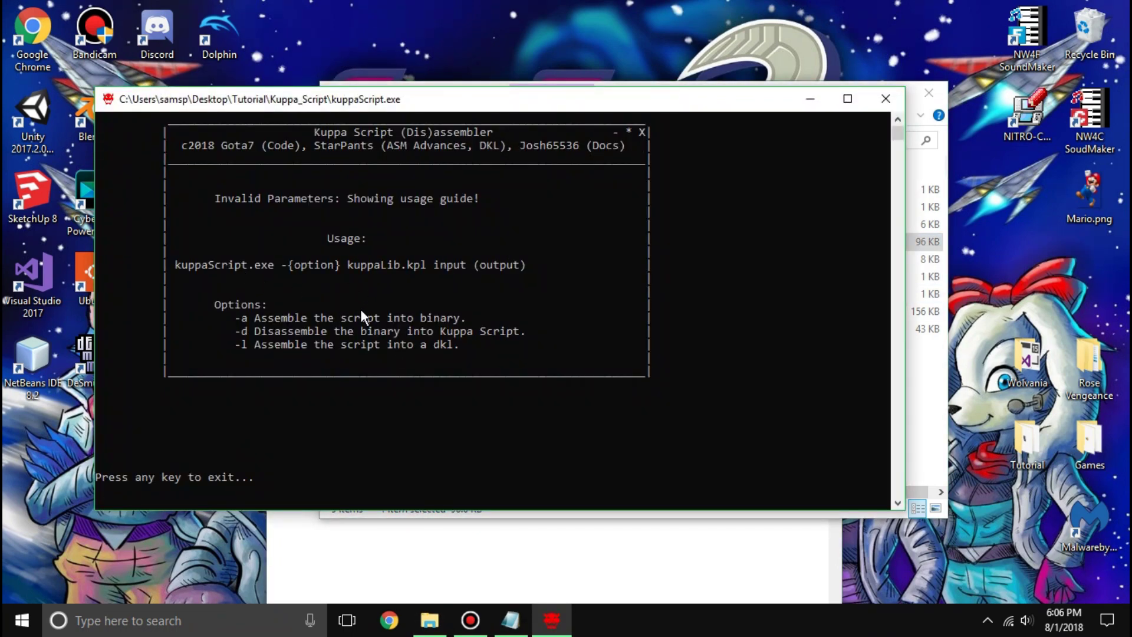
- Bring RUN.bat back to the front and select its dummy.bin argument
left_click(388, 580)
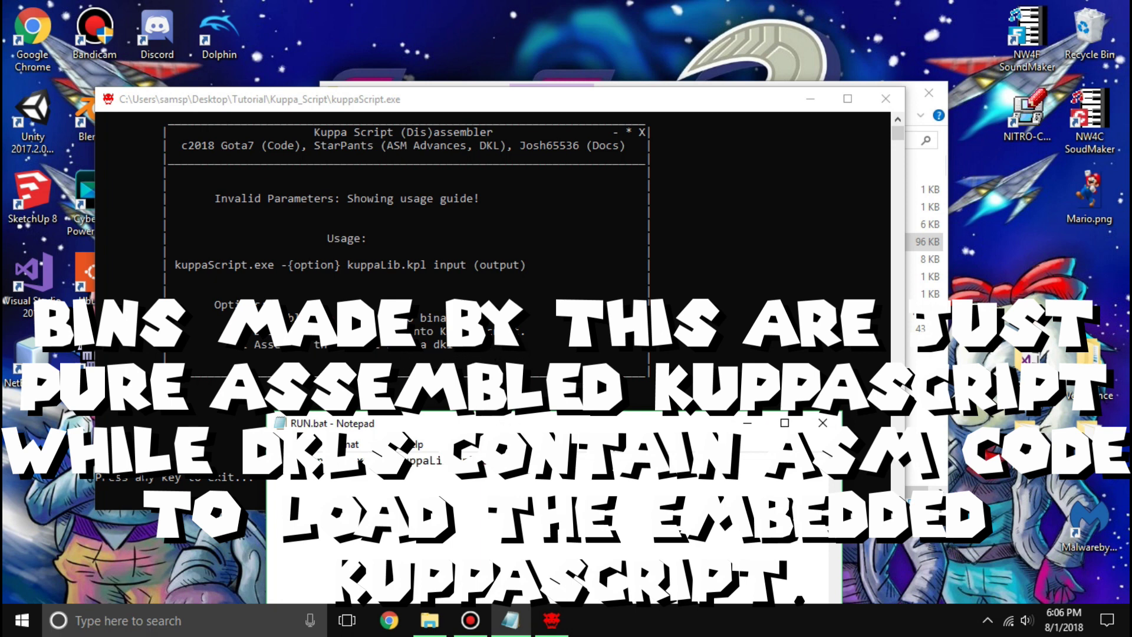
left_click_drag(543, 460, 484, 460)
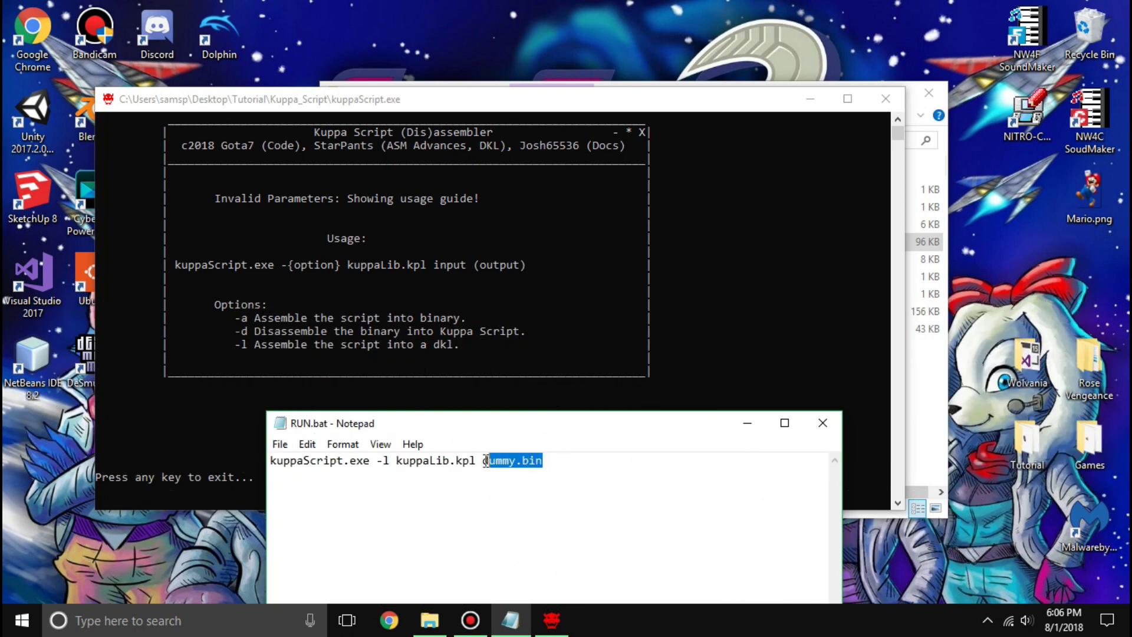
- Replace dummy.bin with sample.kps in RUN.bat and save it
left_click(923, 401)
left_click(618, 532)
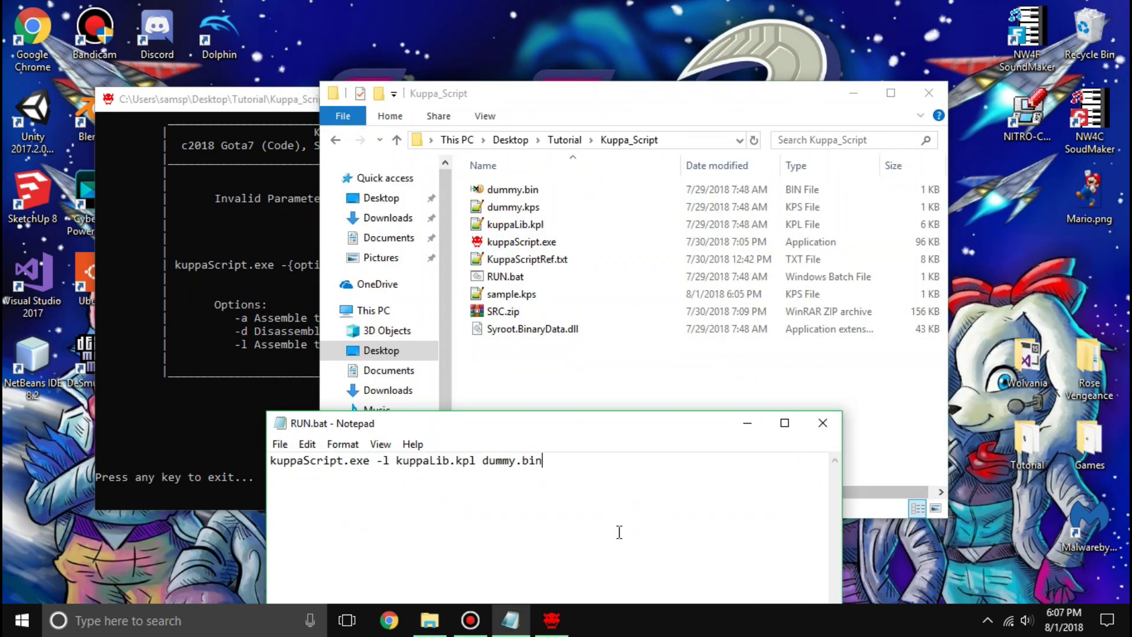
left_click_drag(589, 463, 487, 462)
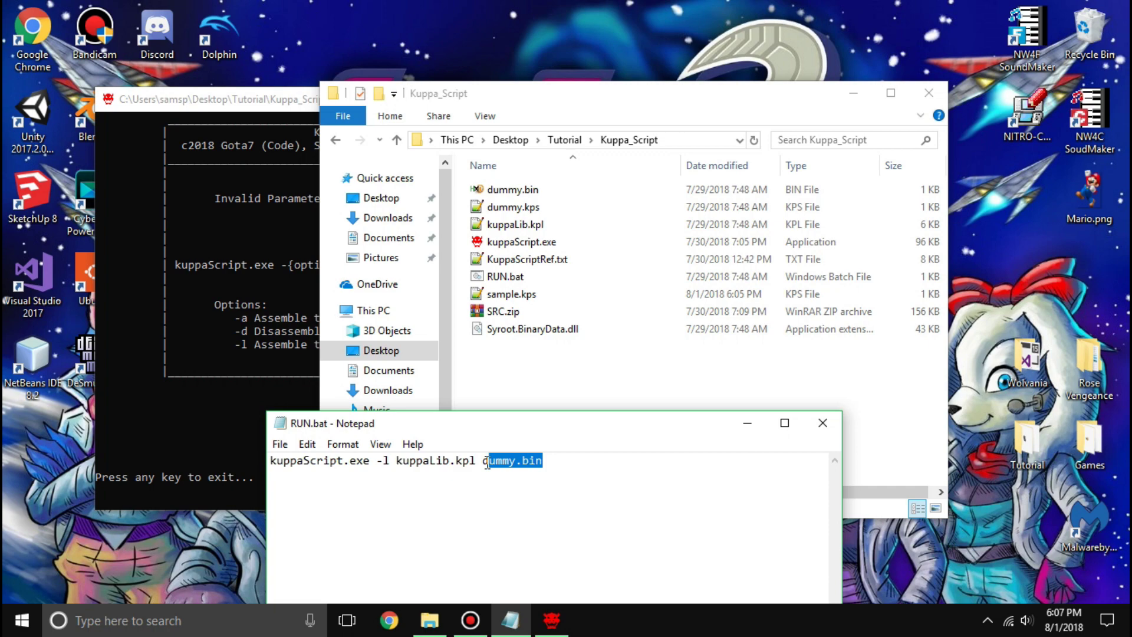
key("BackSpace")
key("BackSpace")
type("sample.kp")
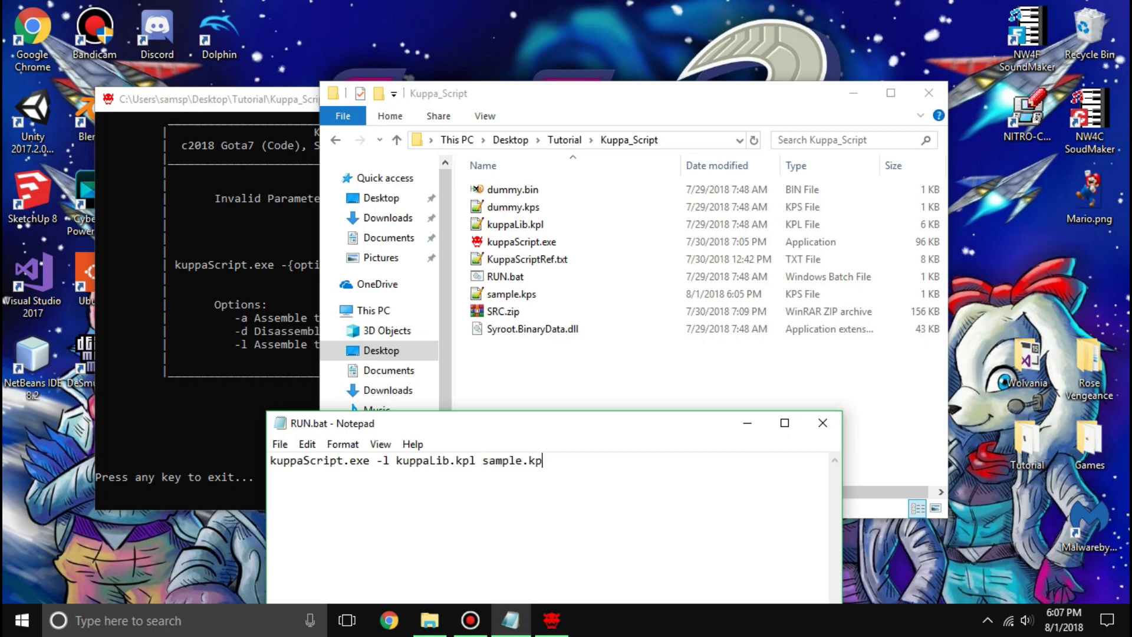
type("s")
key("ctrl+s")
- Run RUN.bat to compile sample.kps into sample.dkl, then close Notepad
left_click(242, 330)
key("Return")
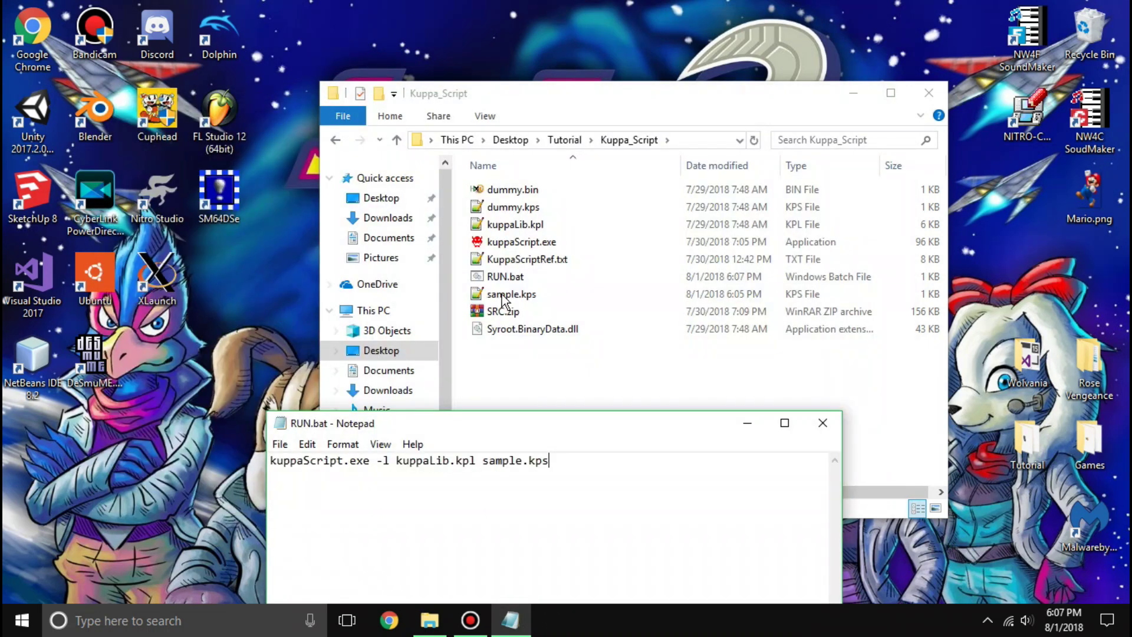
double_click(505, 277)
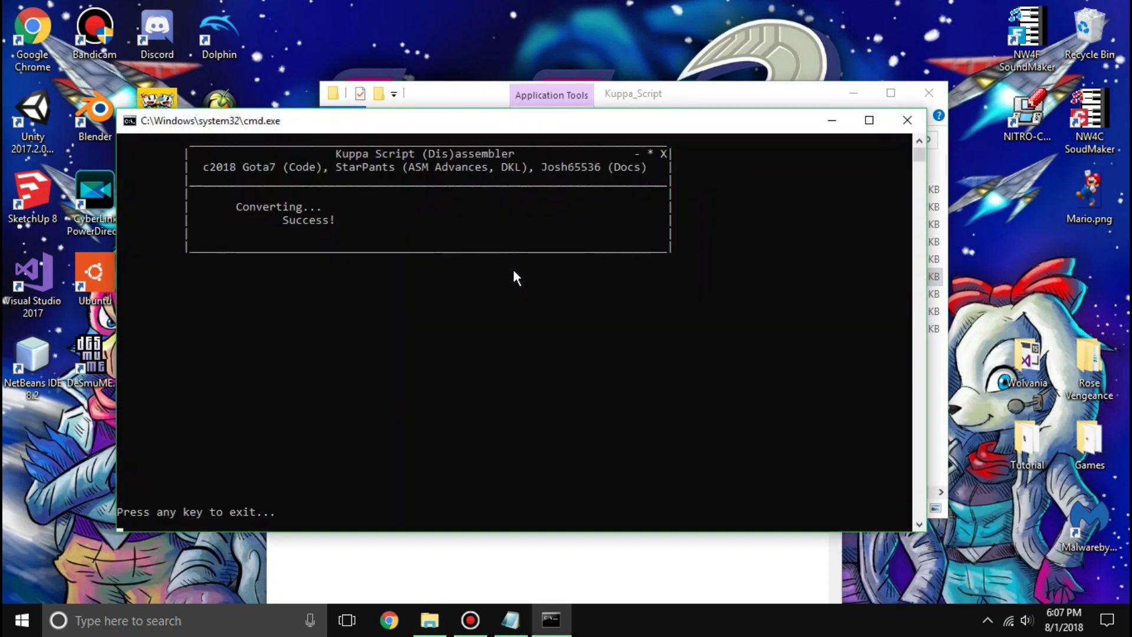
key("Return")
left_click(485, 558)
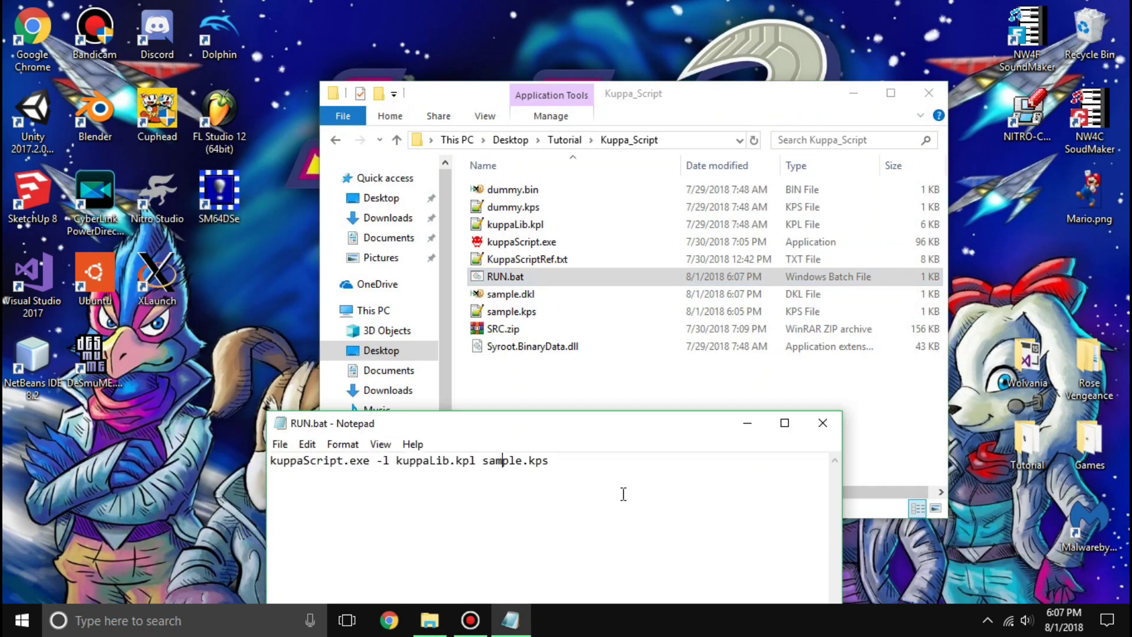
left_click(816, 422)
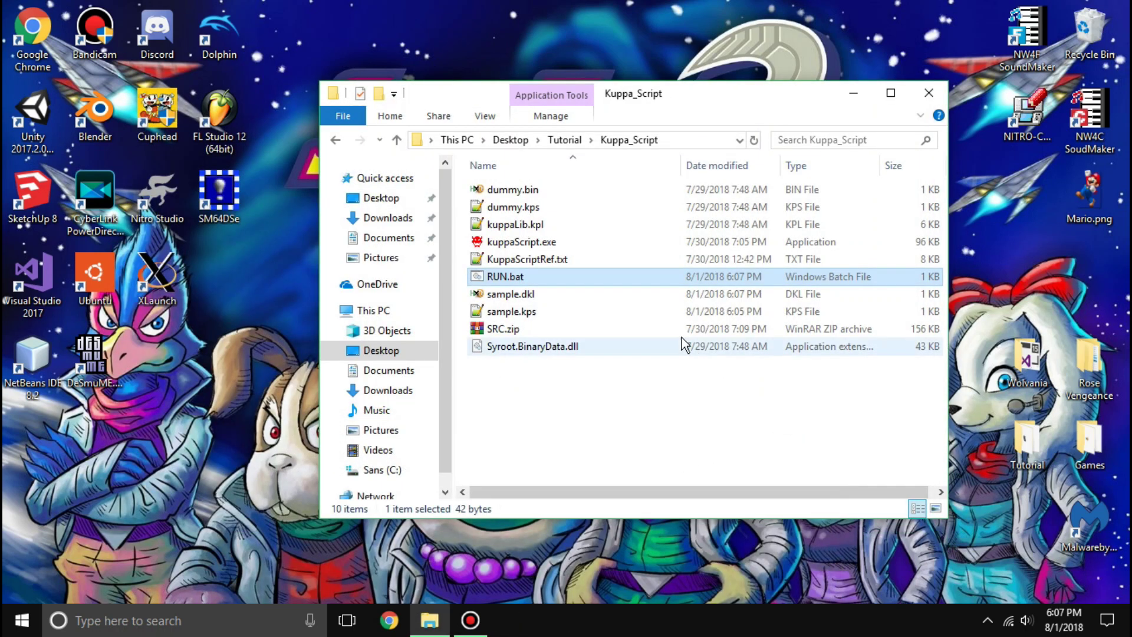
left_click(601, 298)
double_click(598, 294)
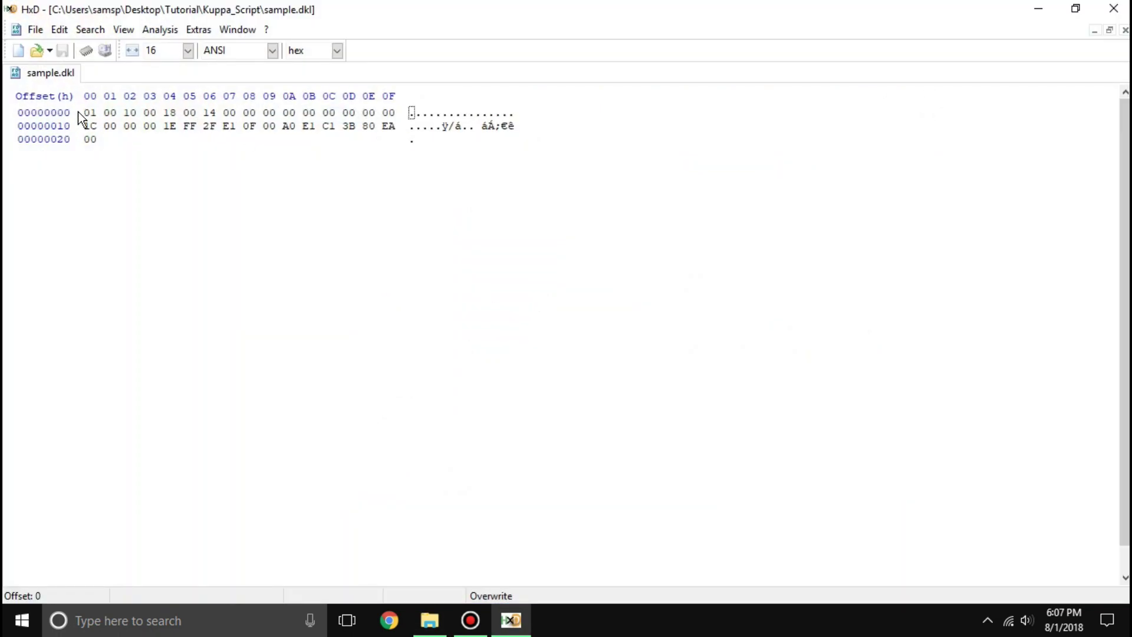
left_click_drag(89, 112, 371, 141)
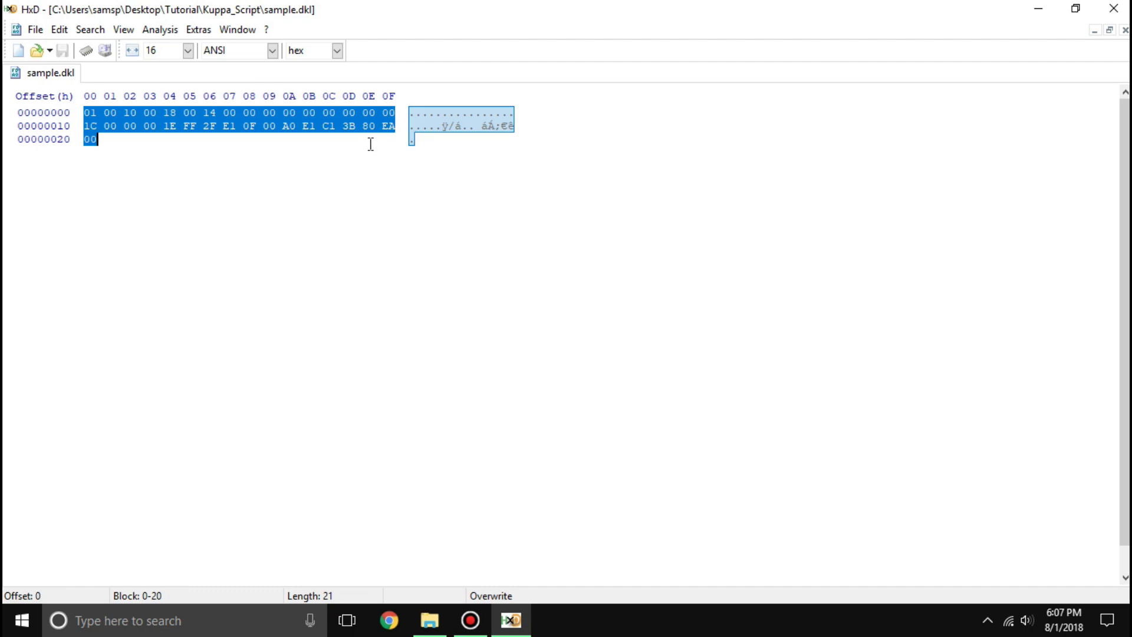
left_click(124, 167)
left_click_drag(124, 167, 64, 148)
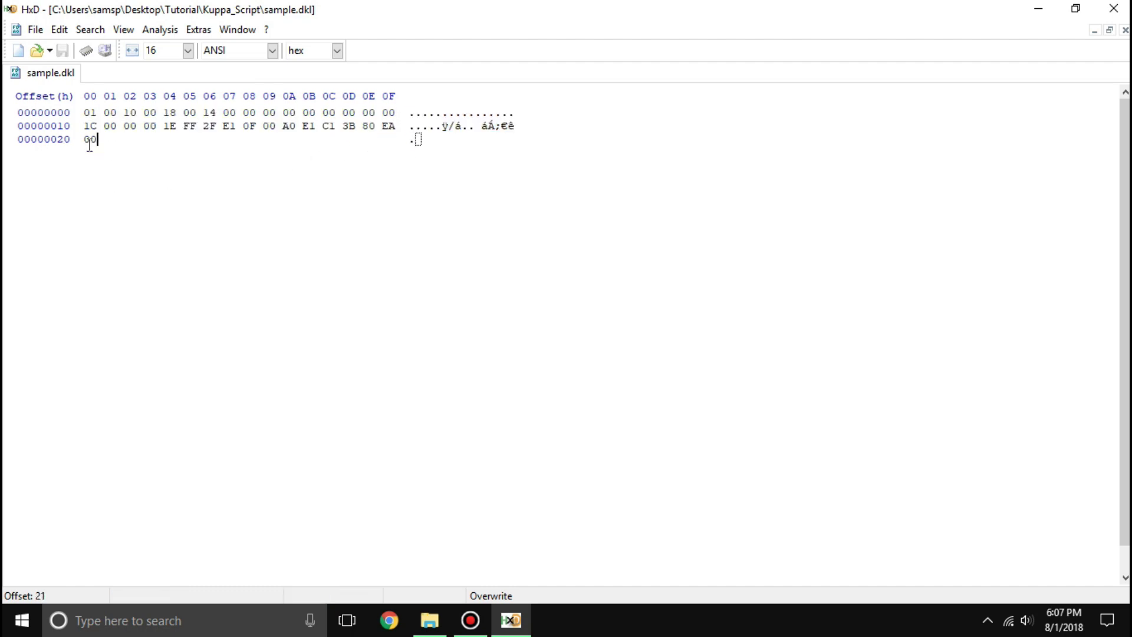
left_click(1114, 9)
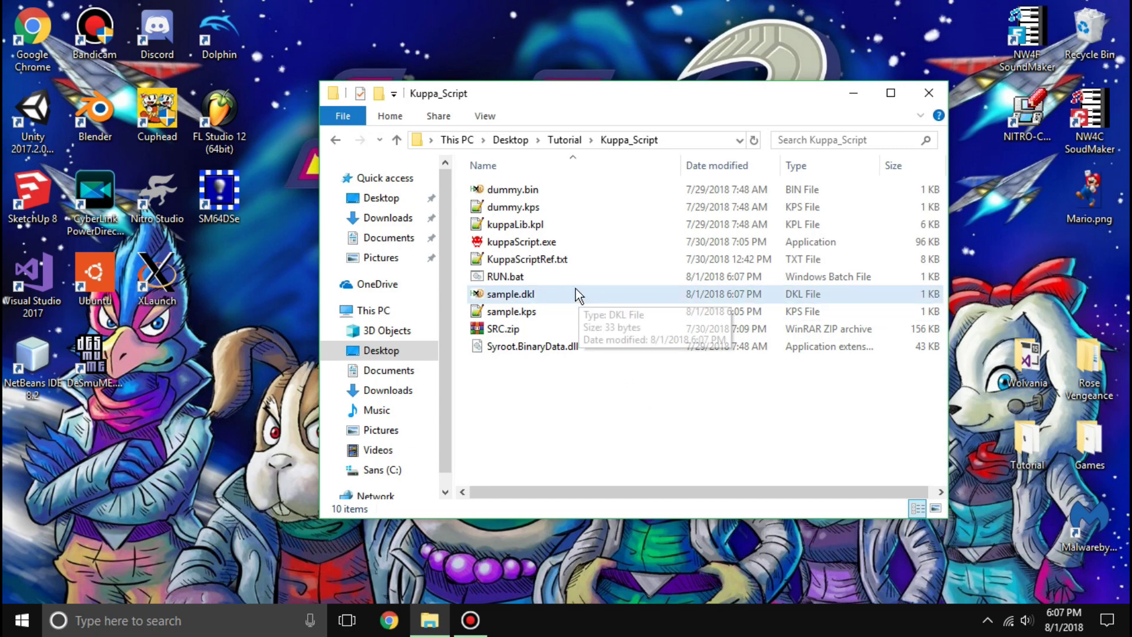
- Launch FileSystemEditor.exe from the extracted FileSystemEditor folder
left_click(563, 301)
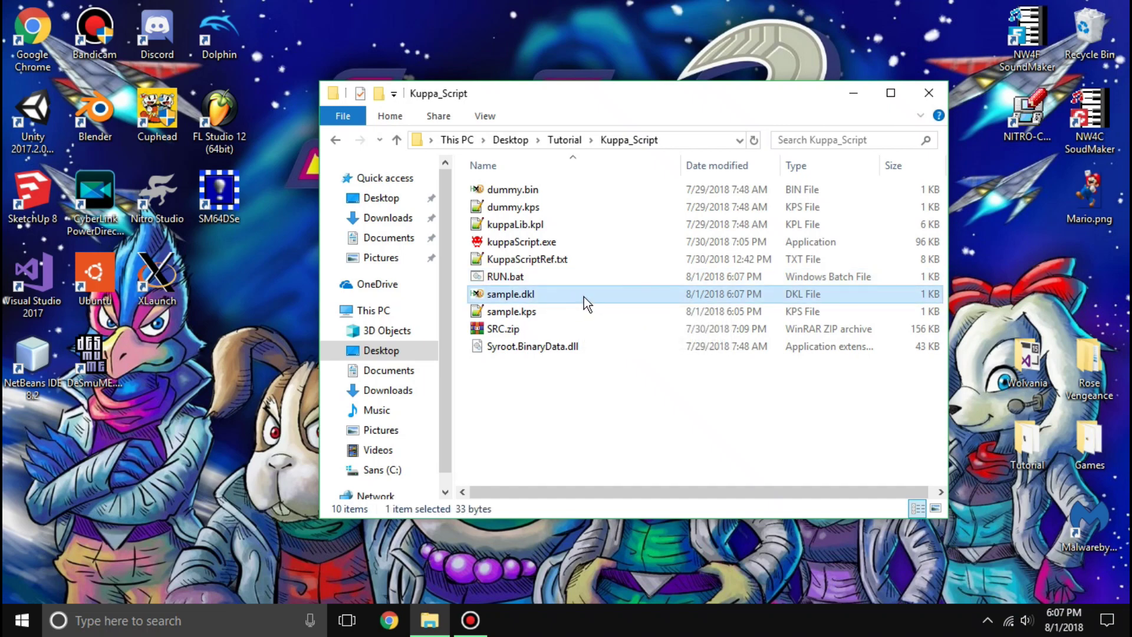
left_click(564, 140)
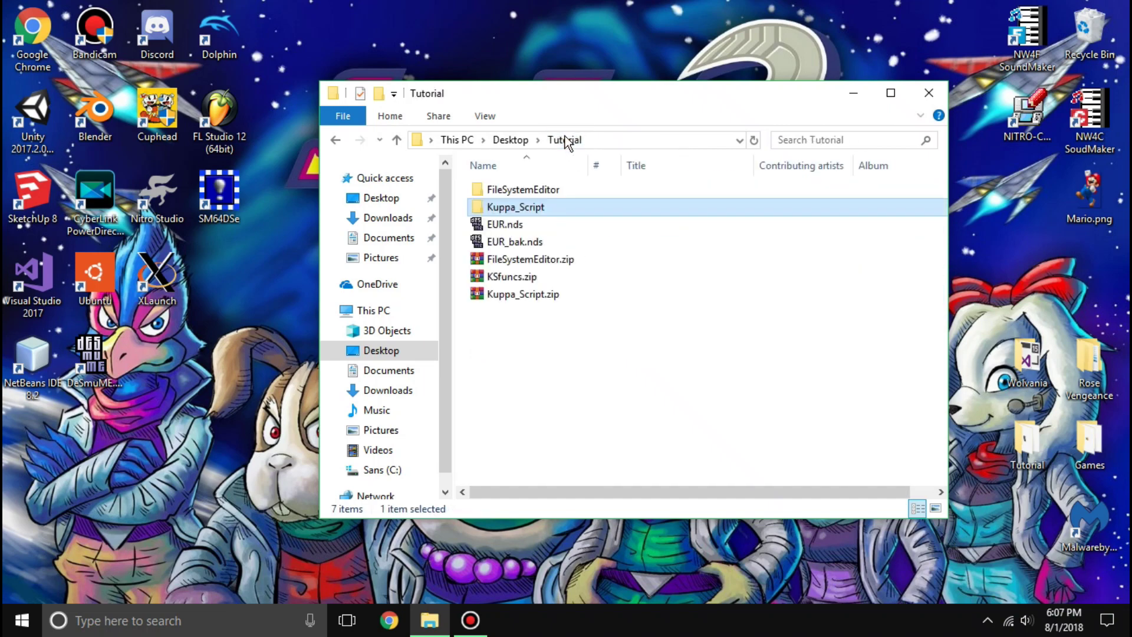
double_click(553, 189)
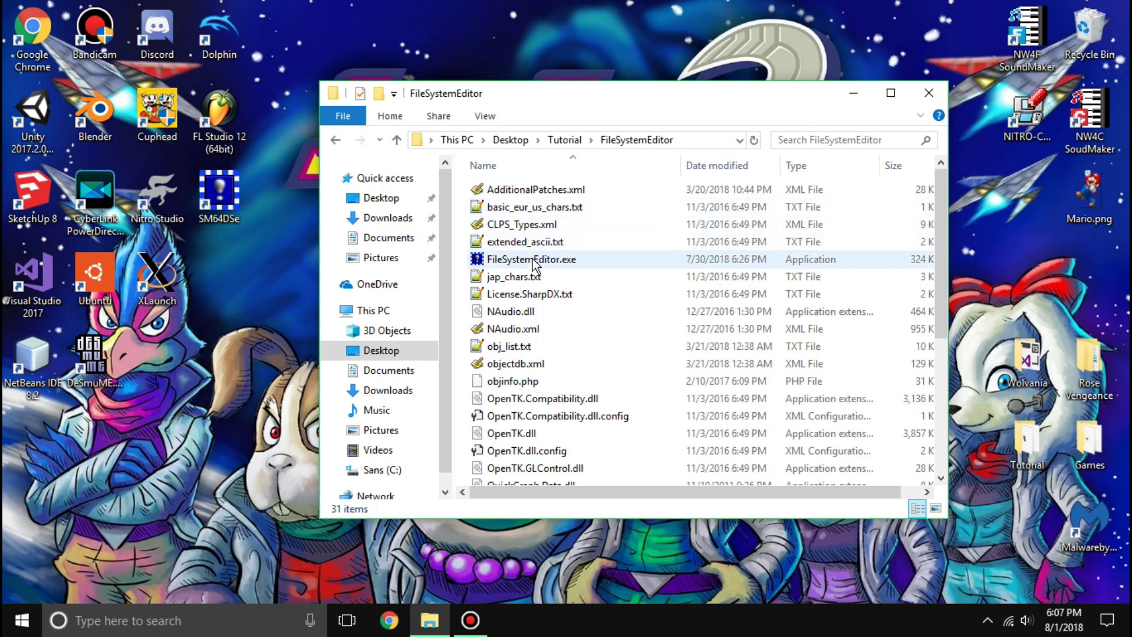
double_click(530, 259)
left_click(564, 140)
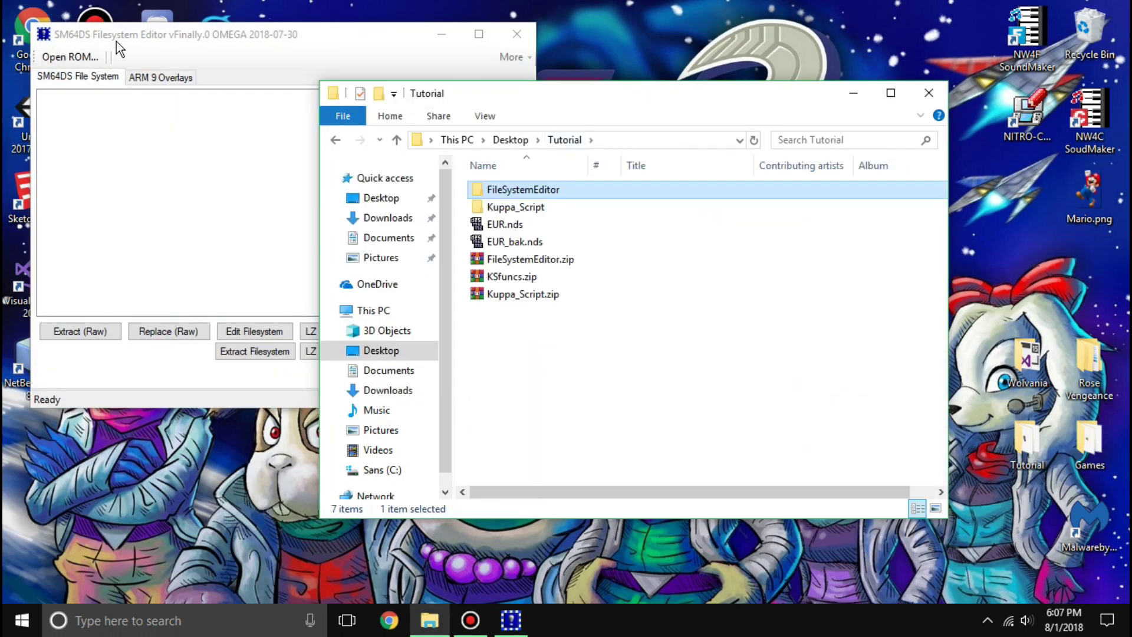
left_click_drag(115, 42, 399, 165)
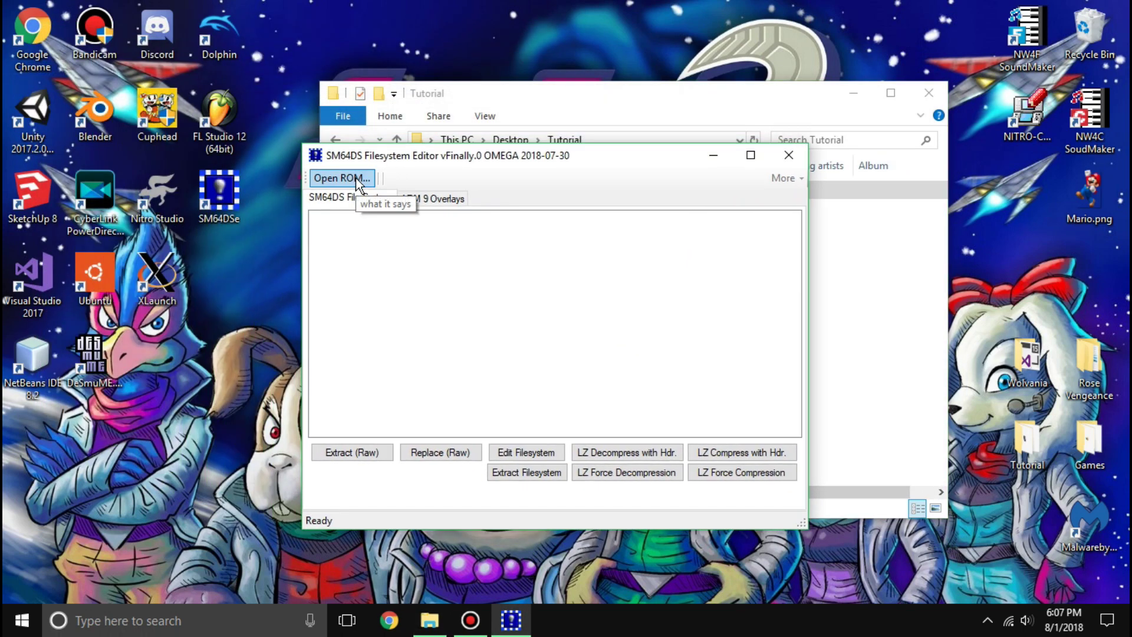
- Load EUR.nds from Desktop > Tutorial into the Filesystem Editor
left_click(356, 179)
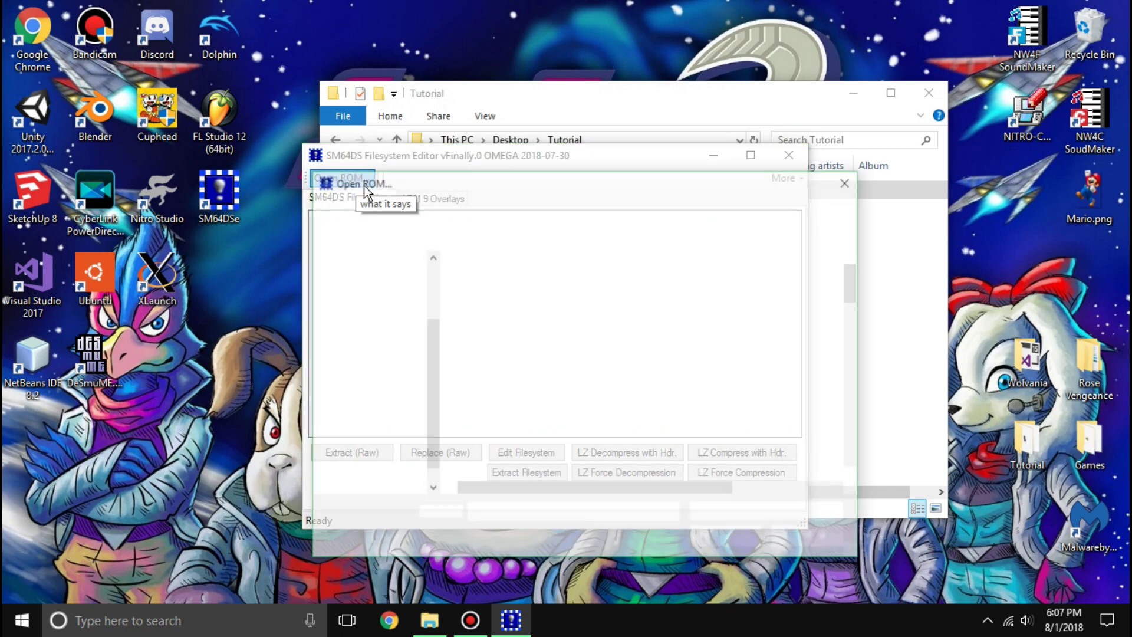
scroll(516, 369, "down", 2)
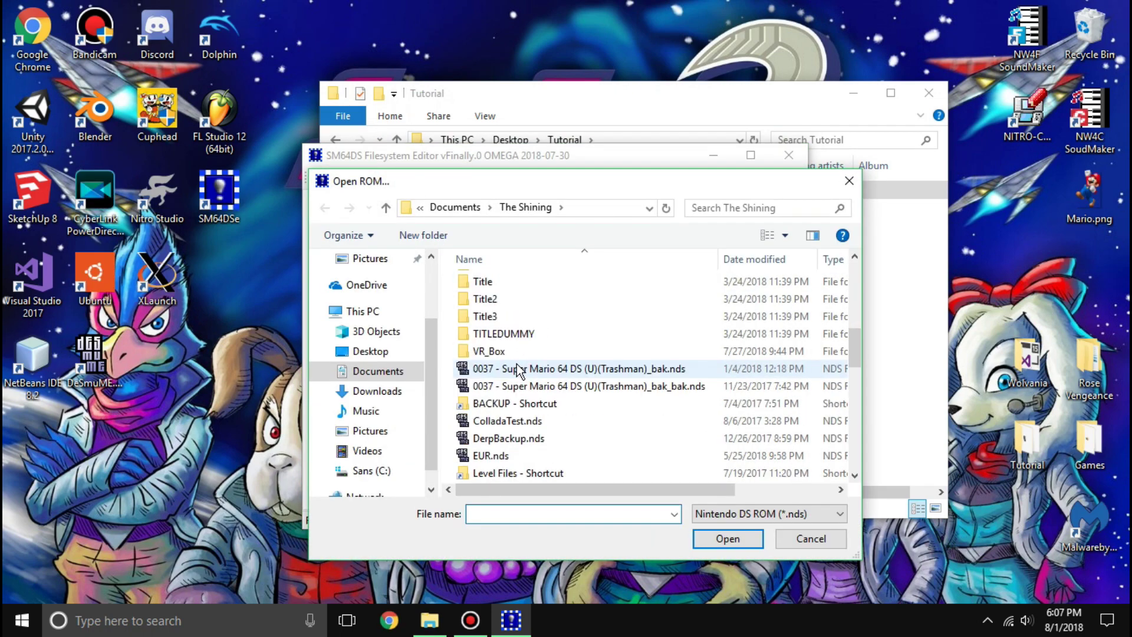
left_click(391, 349)
left_click(490, 320)
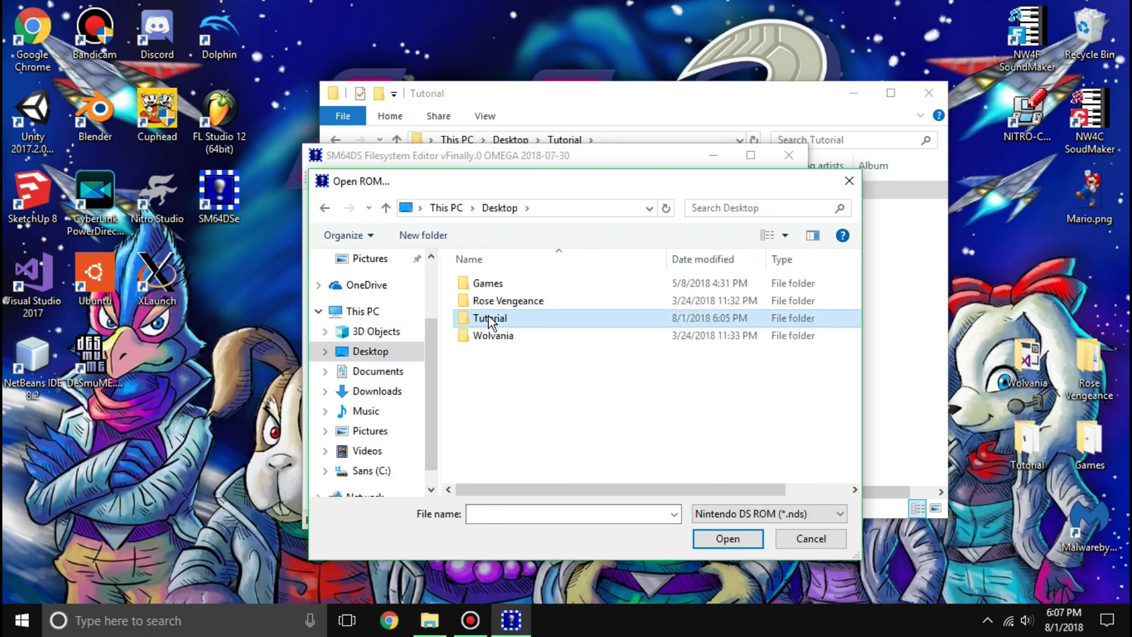
double_click(489, 320)
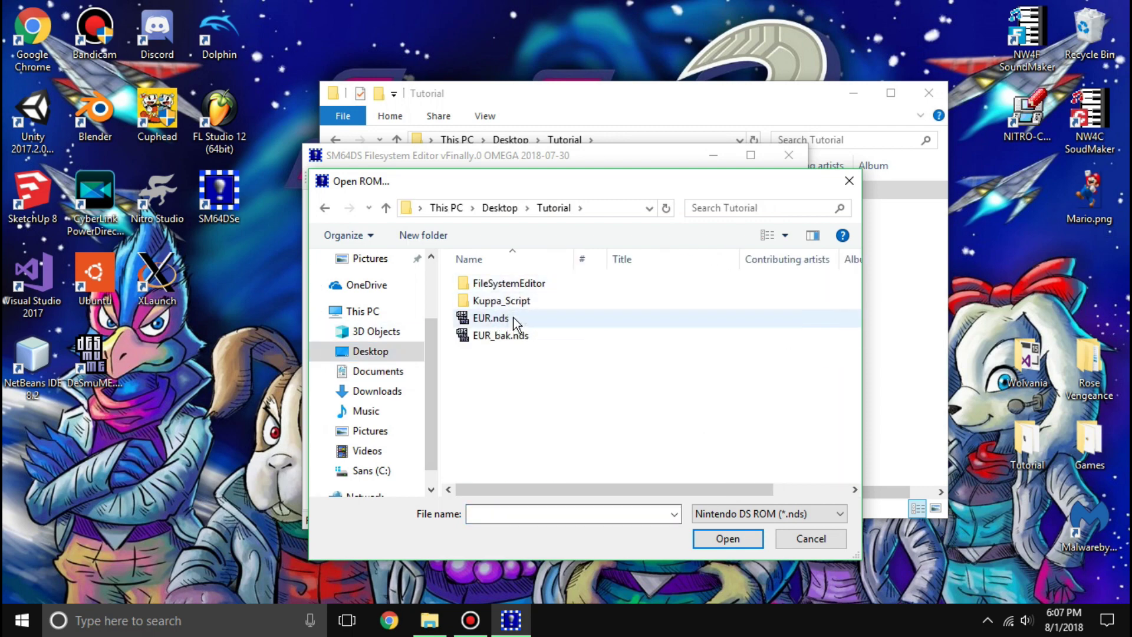
double_click(515, 323)
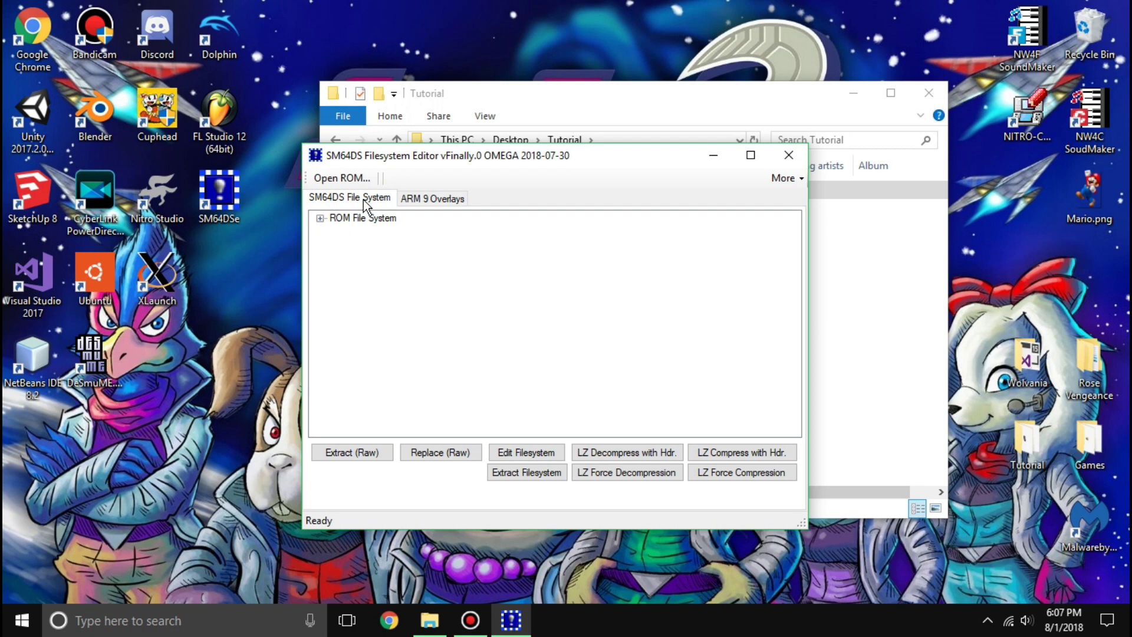
- Open the filesystem editing window and expand the ROM tree down to the data folder
mouse_move(406, 160)
left_mouse_down()
mouse_move(449, 147)
mouse_move(405, 149)
left_mouse_up()
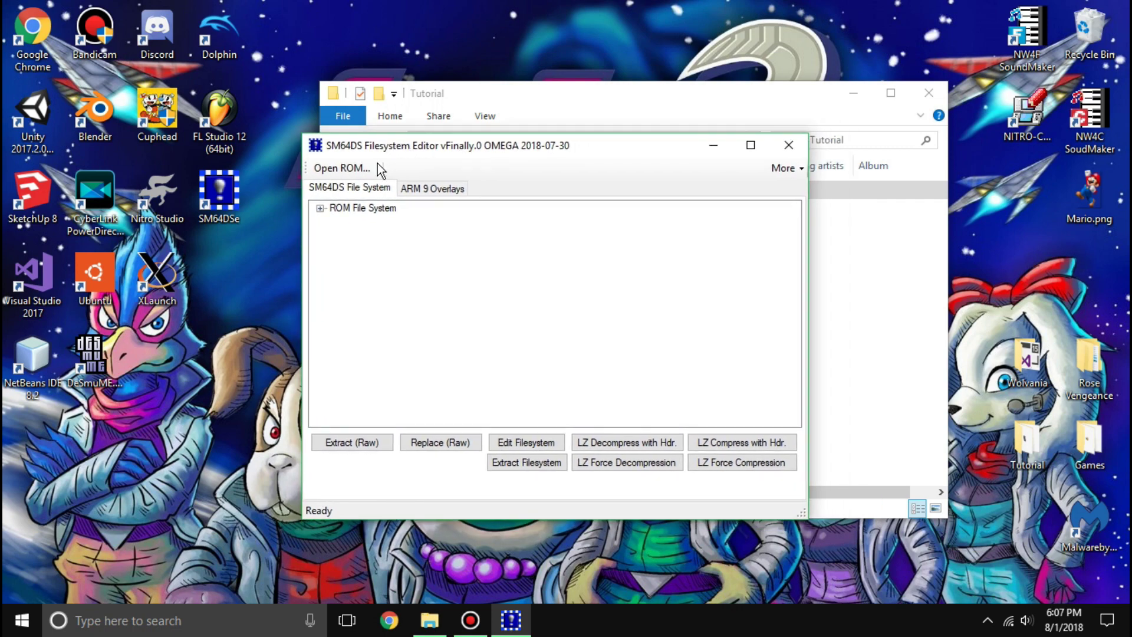
left_click(533, 441)
left_click(74, 87)
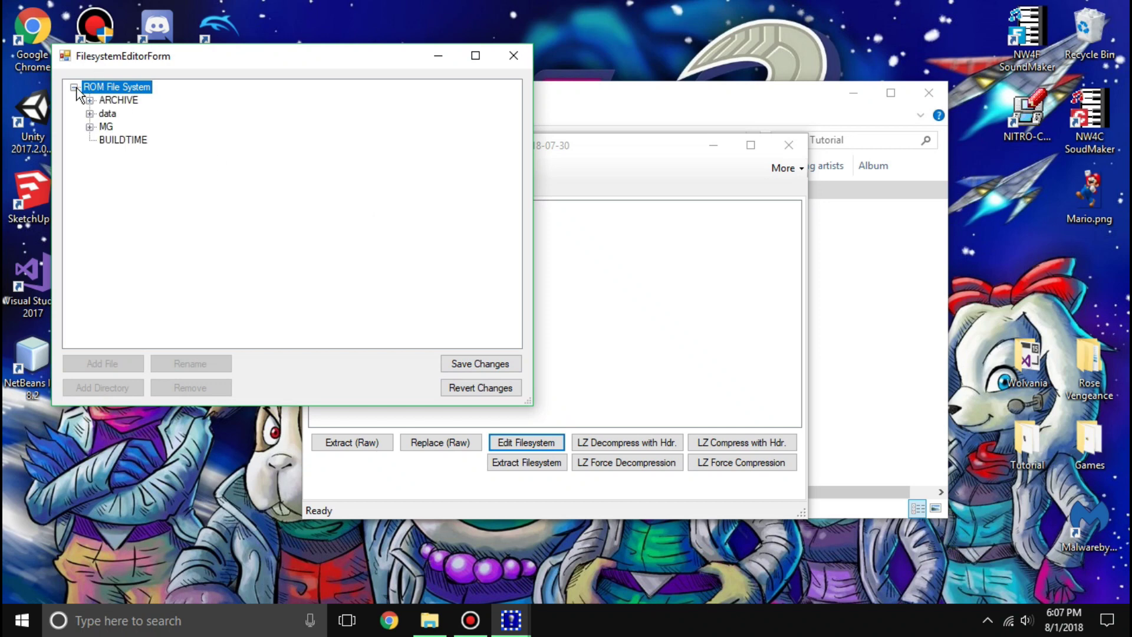
left_click(73, 87)
left_click(73, 87)
double_click(107, 113)
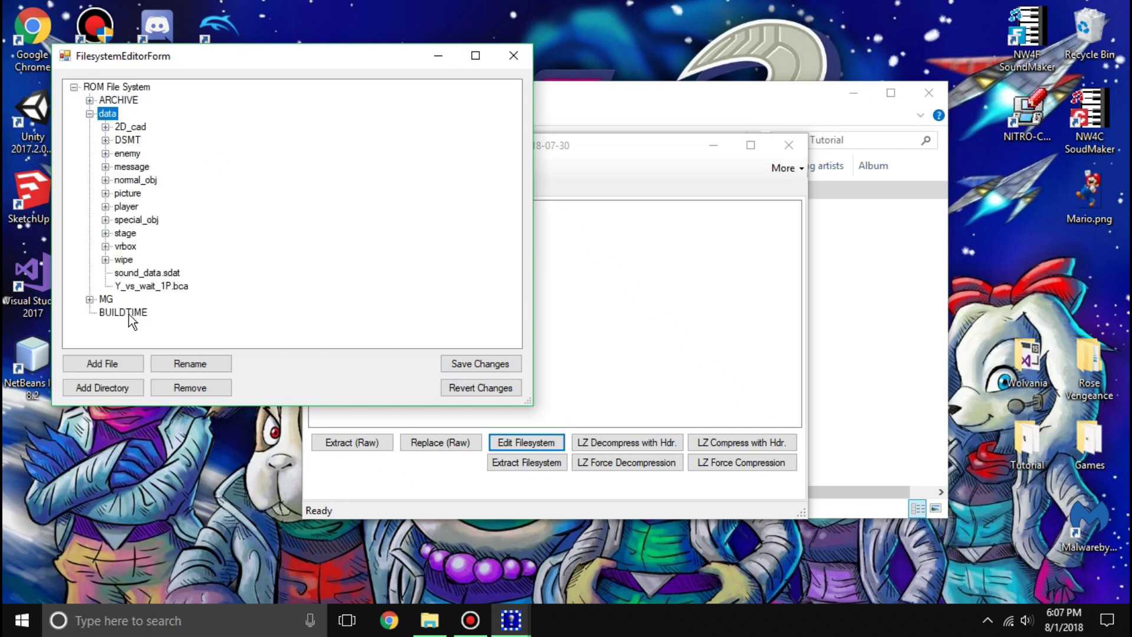
- Add a new directory named Cutscene inside data
left_click(125, 382)
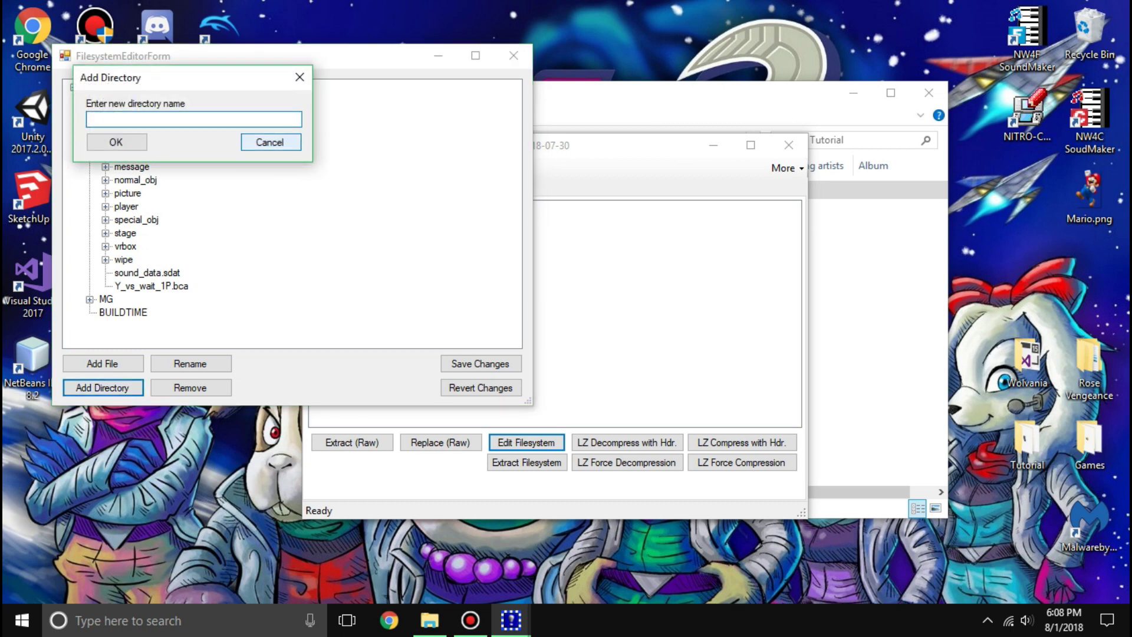
type("Cutscee")
key("BackSpace")
type("ne")
left_click(121, 141)
- Add sample.dkl from the Kuppa_Script folder into the Cutscene folder
left_click(133, 299)
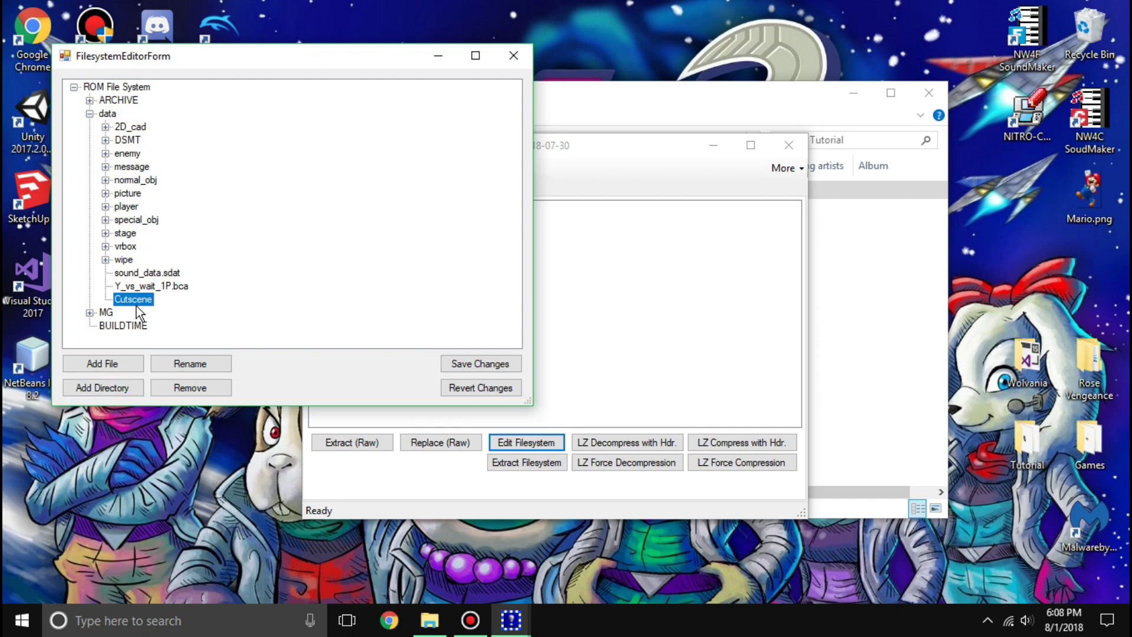
left_click(132, 364)
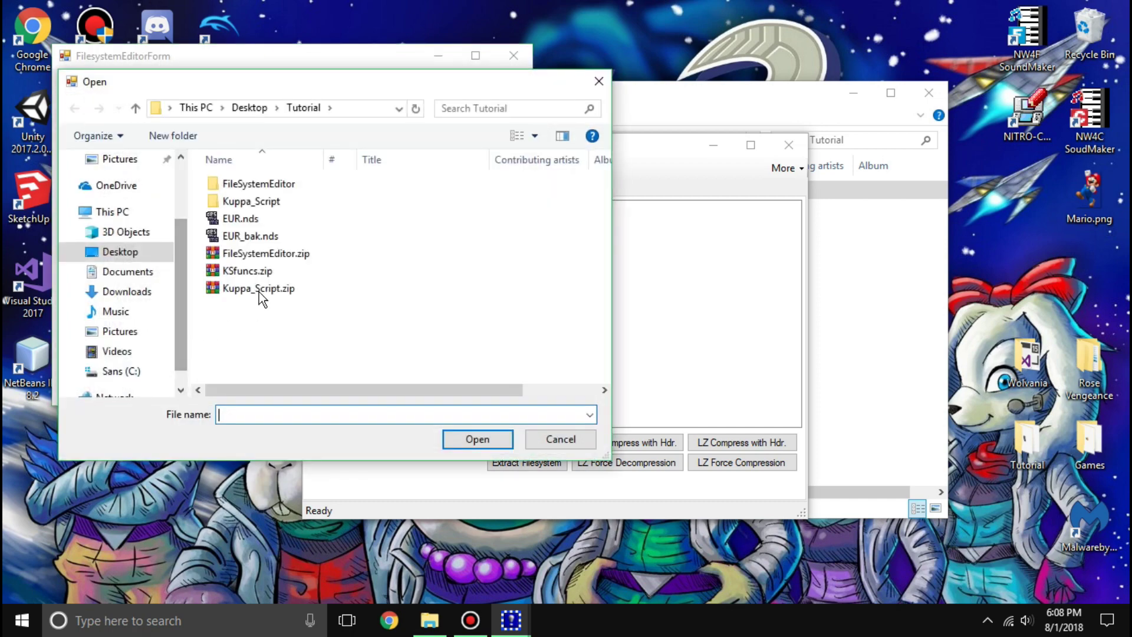
double_click(248, 202)
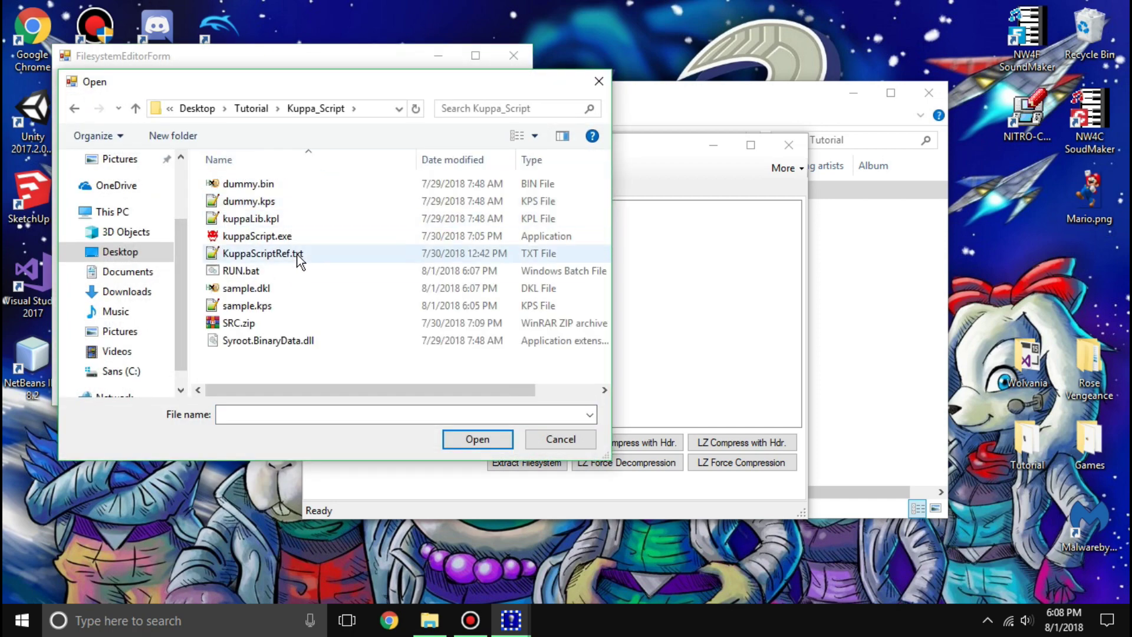
double_click(285, 288)
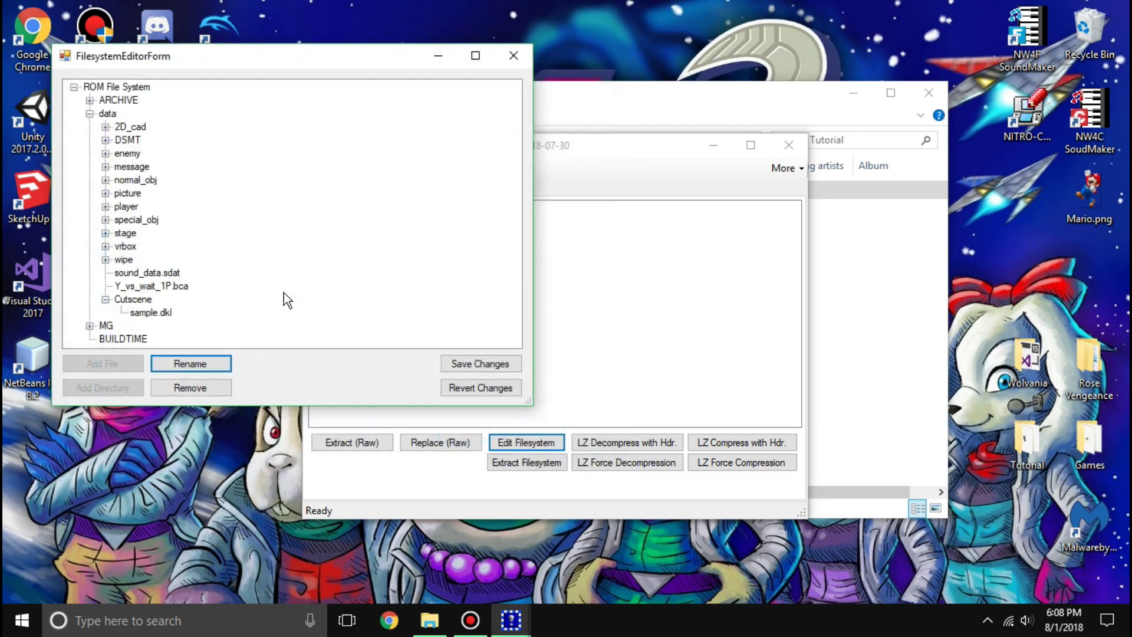
left_click(164, 315)
left_click(148, 300)
left_click(157, 312)
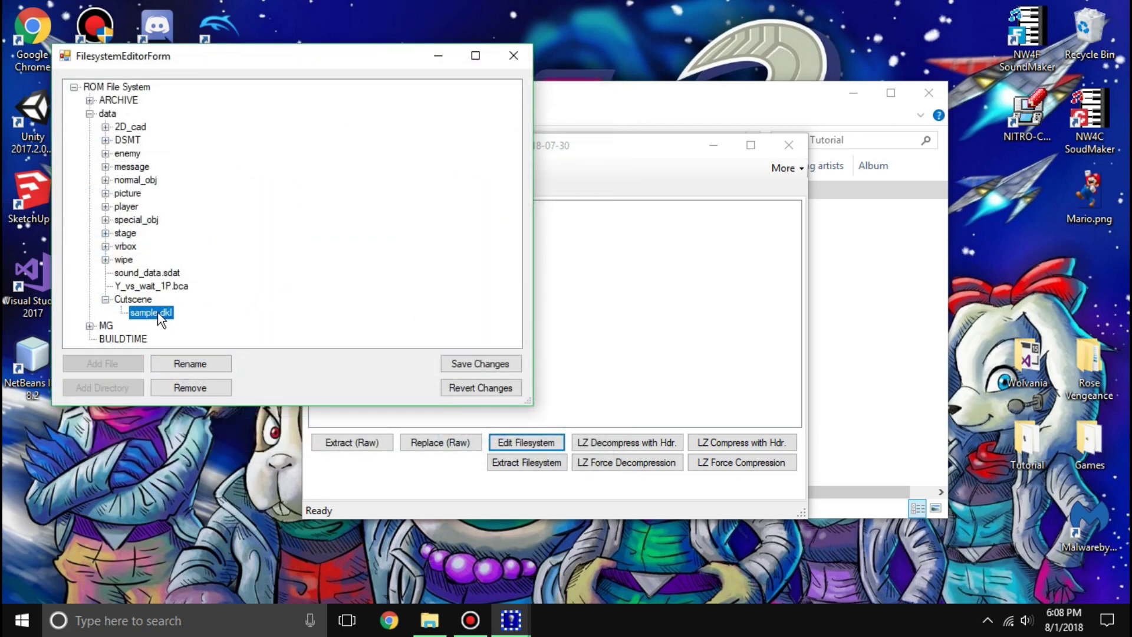
- Save the filesystem changes, verify sample.dkl under data/Cutscene, and close the editor
left_click(511, 361)
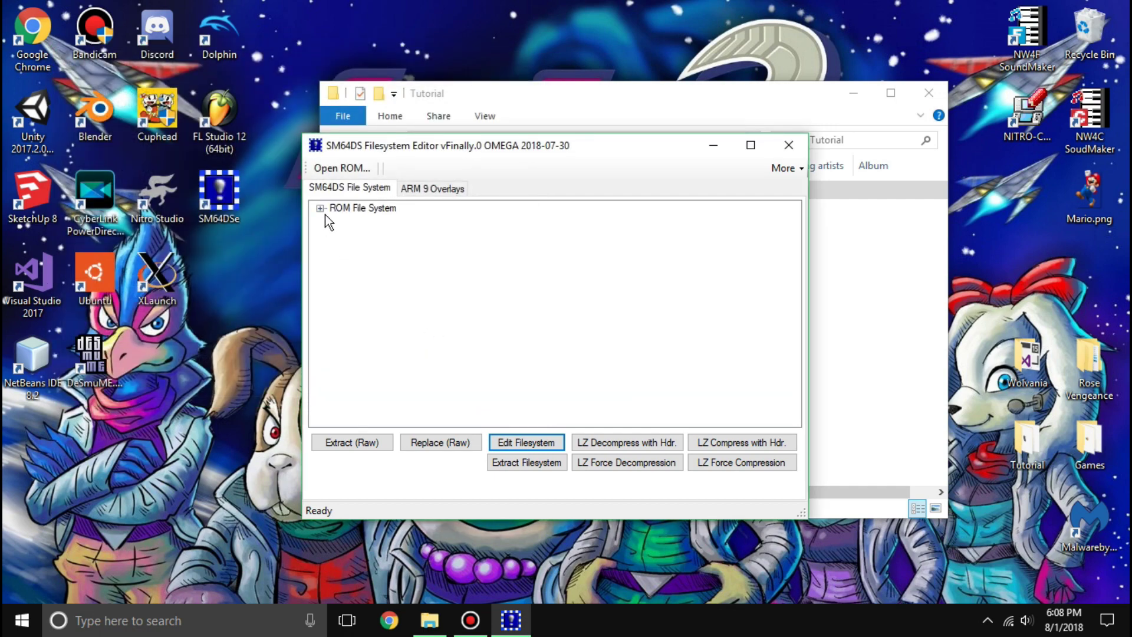
left_click(321, 210)
left_click(335, 233)
double_click(369, 381)
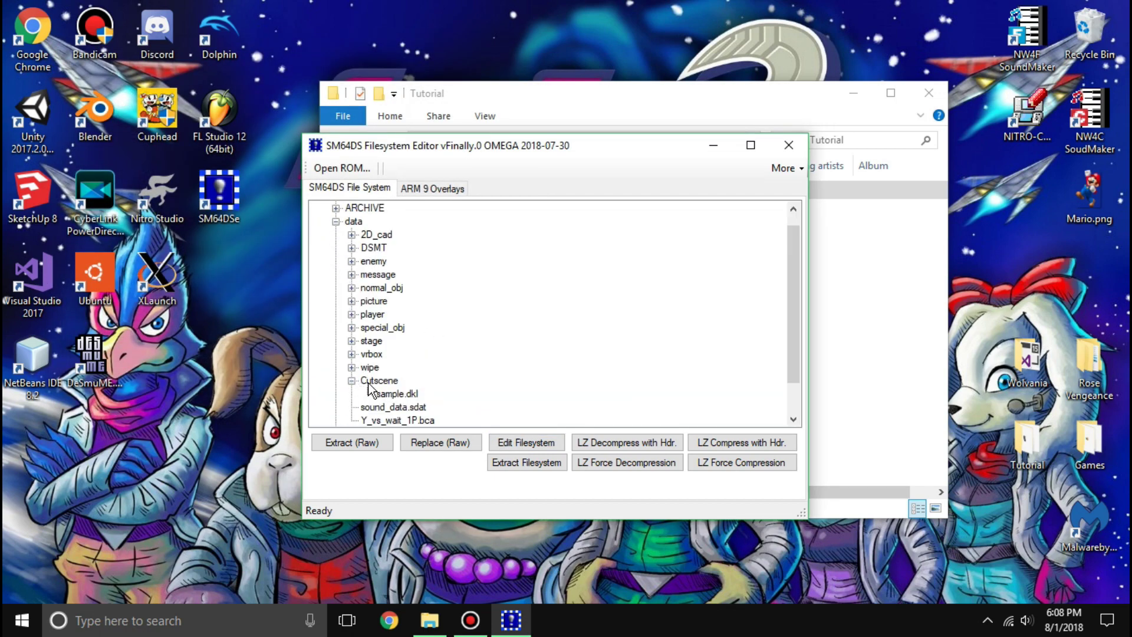
left_click(391, 395)
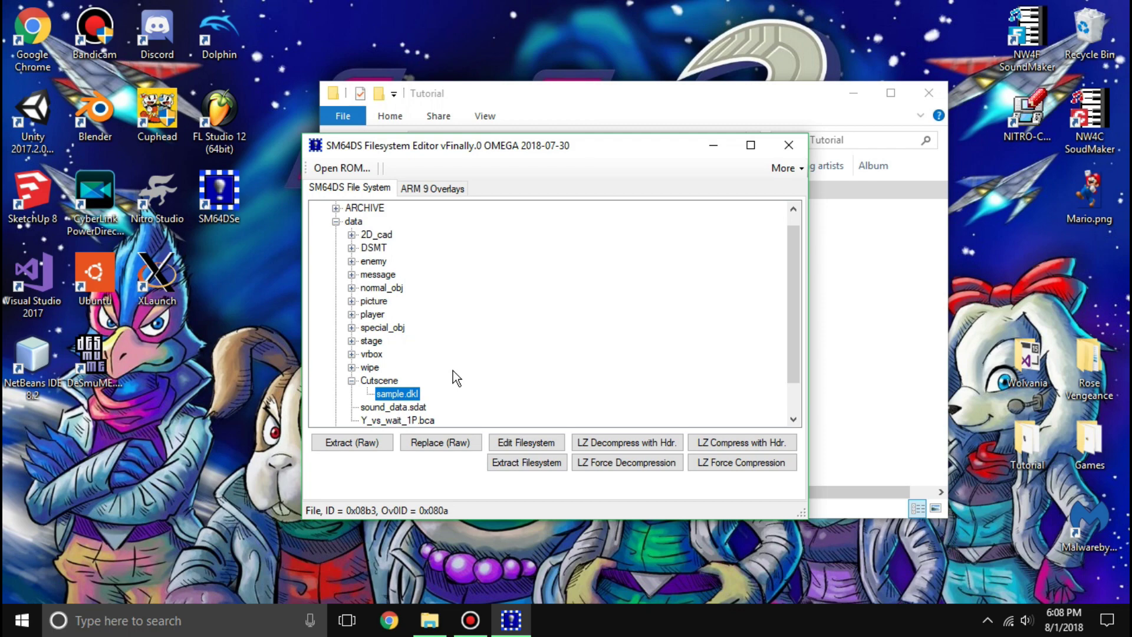
key("alt+F4")
- Relaunch SM64DS Editor and load EUR.nds from the Tutorial folder
double_click(228, 200)
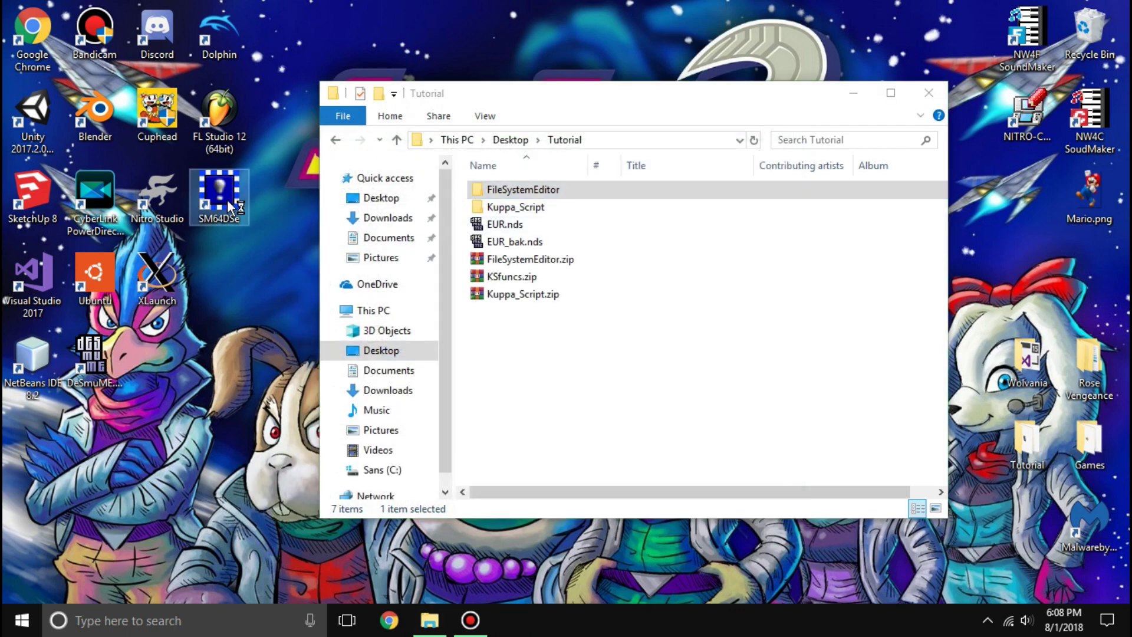
left_click_drag(217, 120, 372, 175)
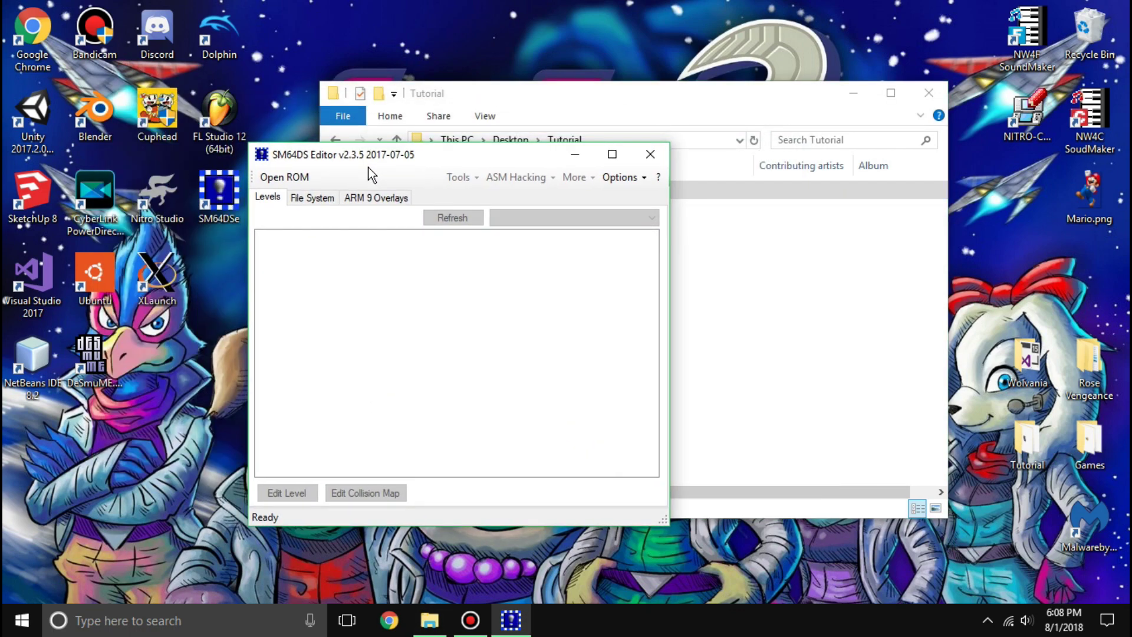
left_click(306, 180)
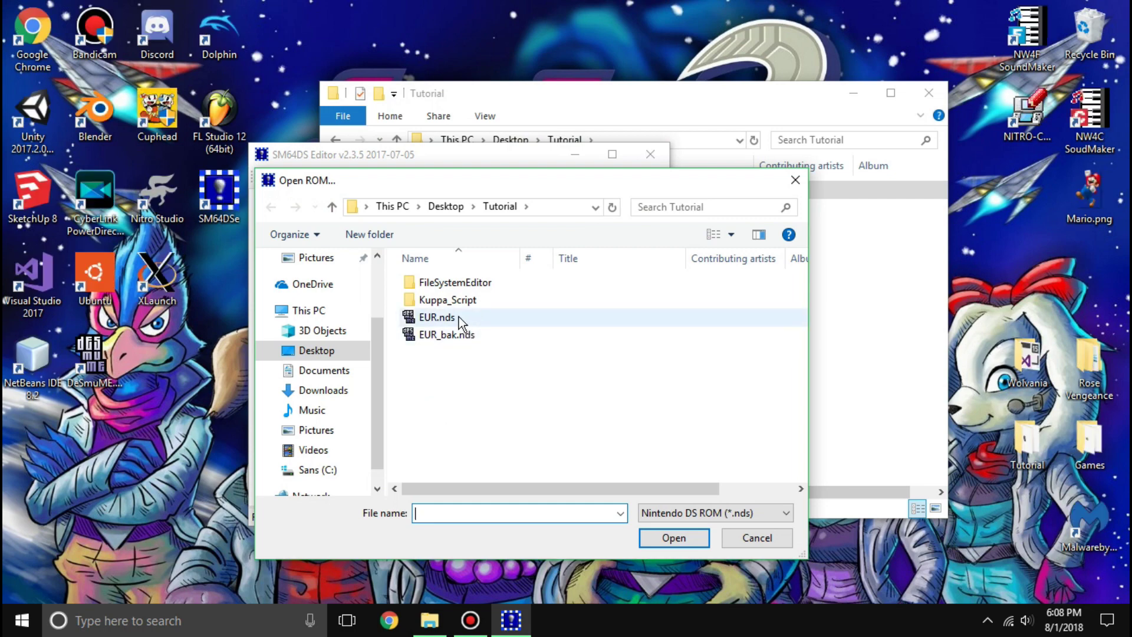
double_click(458, 317)
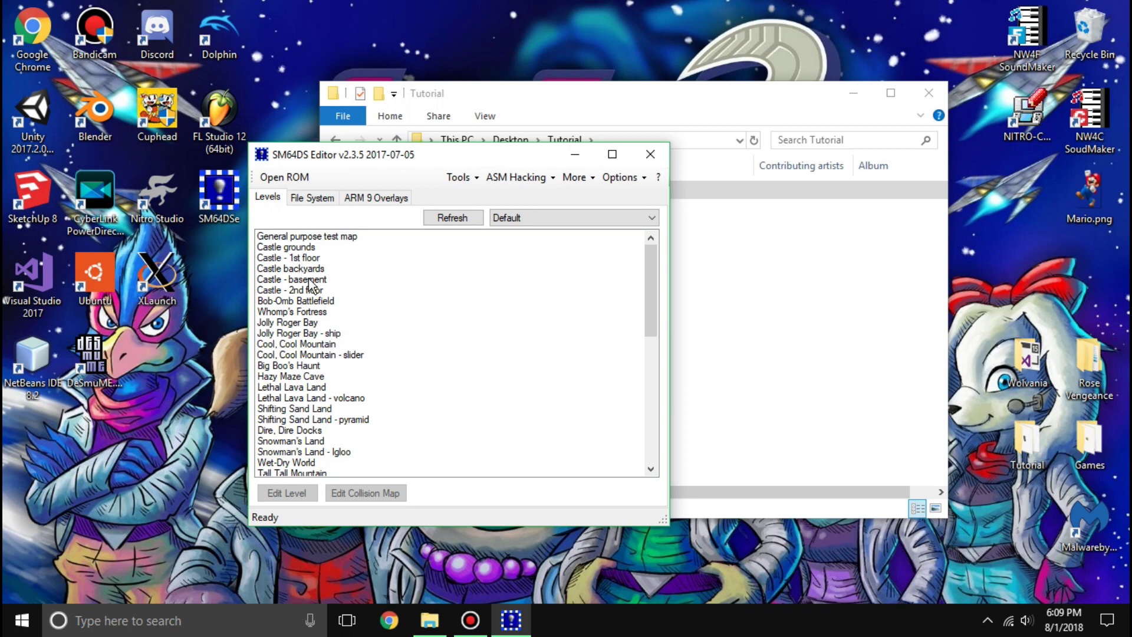
- Open Bob-Omb Battlefield's dynamic library settings, accepting the table shifting patch
left_click(317, 302)
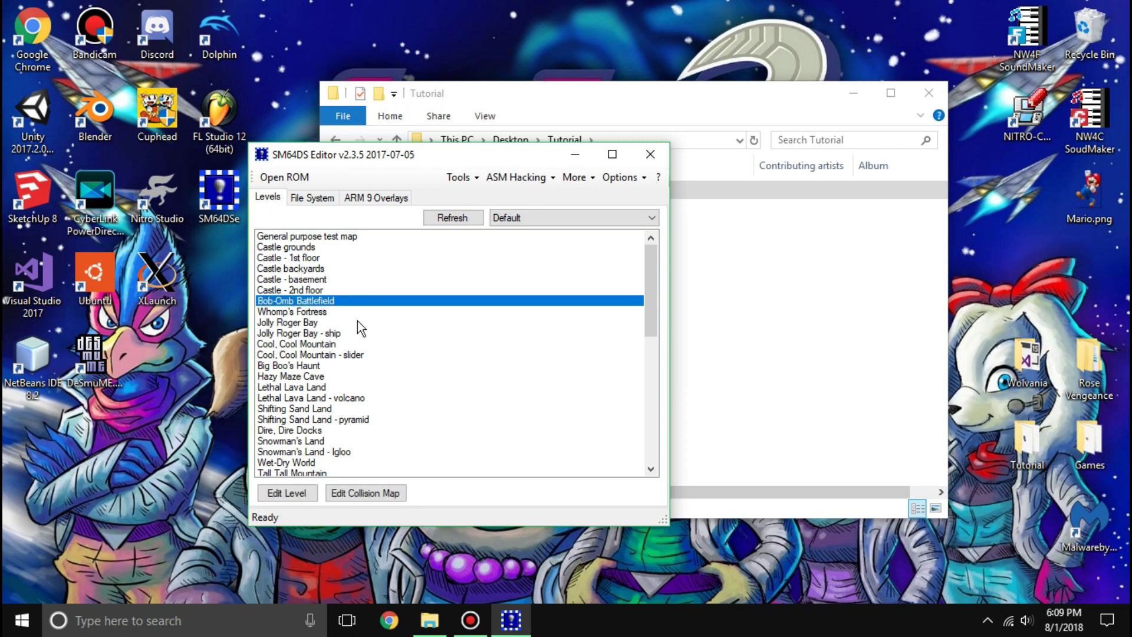
double_click(329, 301)
left_click_drag(683, 305, 613, 235)
left_click(716, 164)
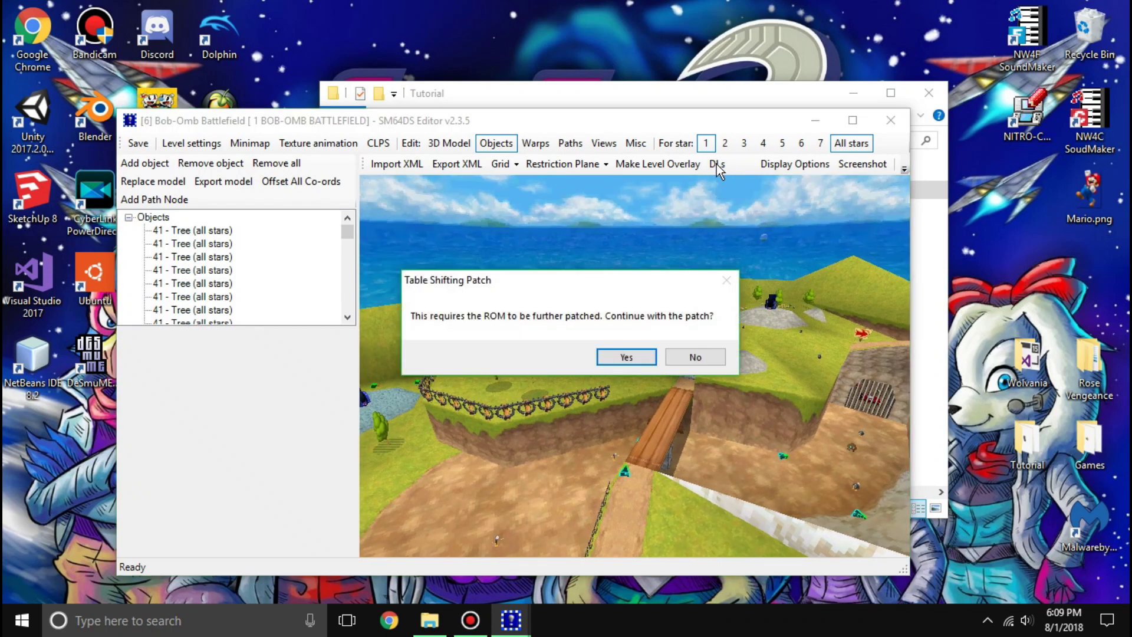
left_click(622, 357)
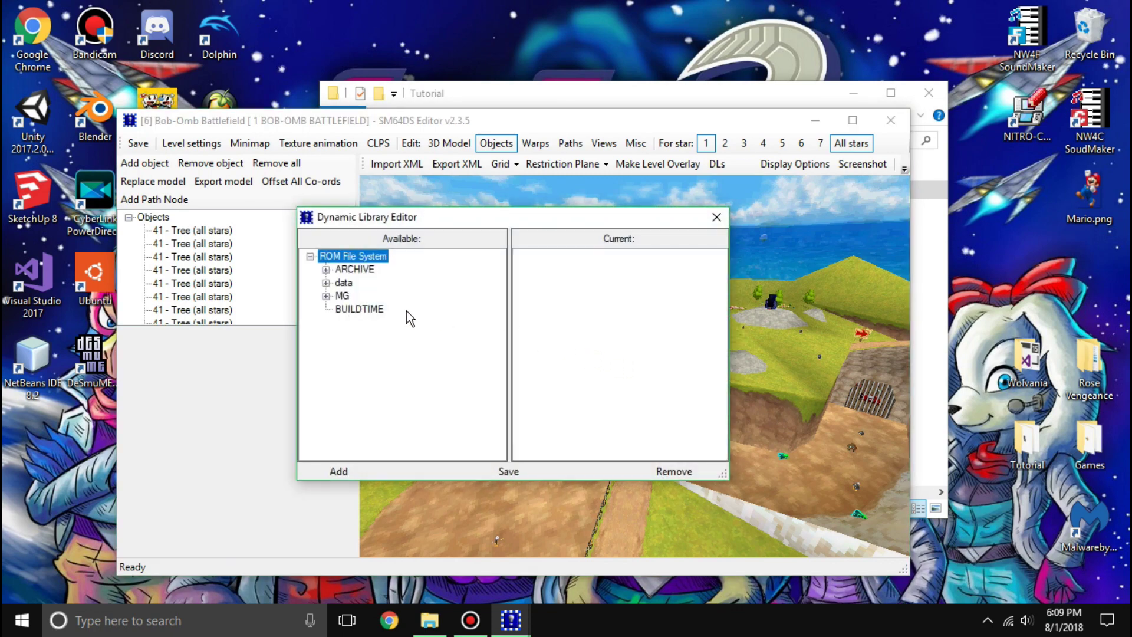
- Add data/Cutscene/sample.dkl to the level's dynamic libraries and save the list
left_click(325, 282)
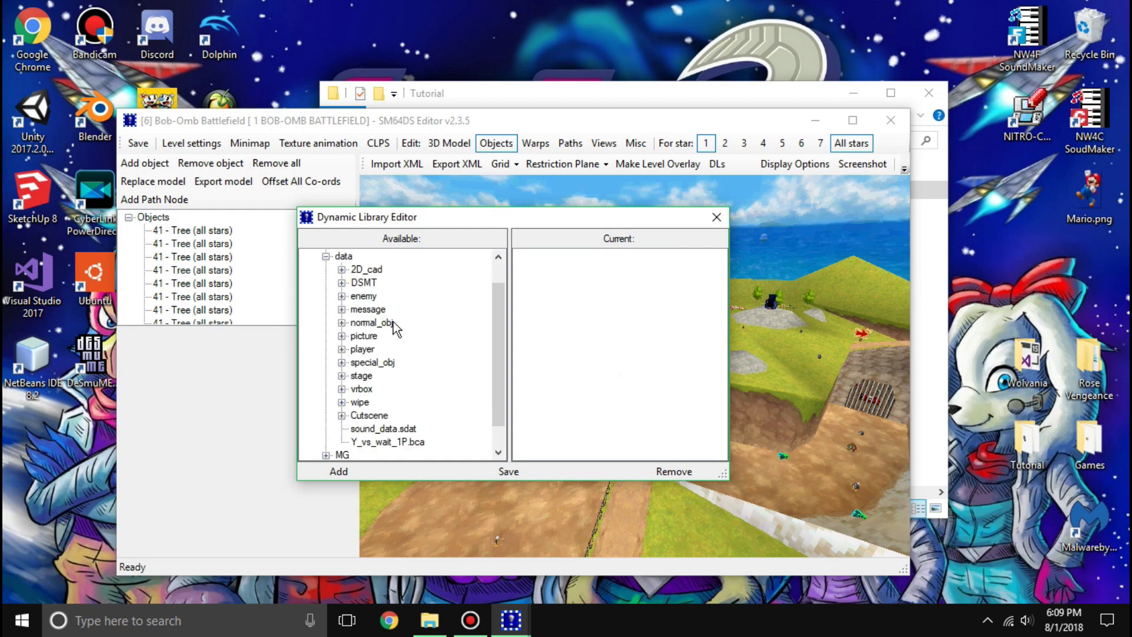
scroll(358, 367, "down", 1)
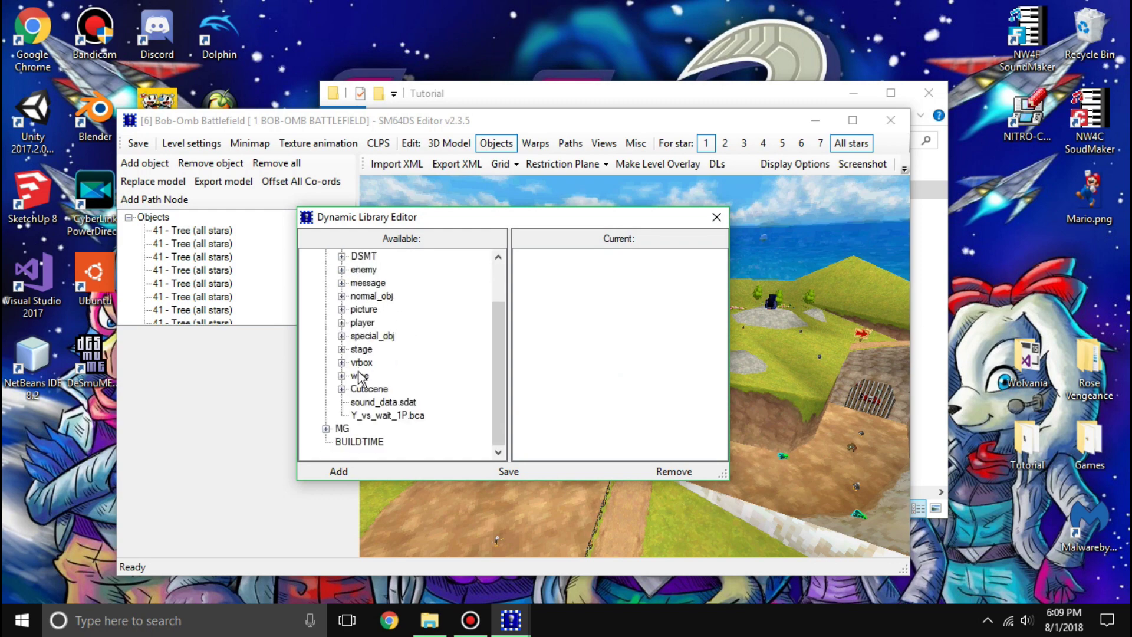
left_click(341, 388)
left_click(379, 403)
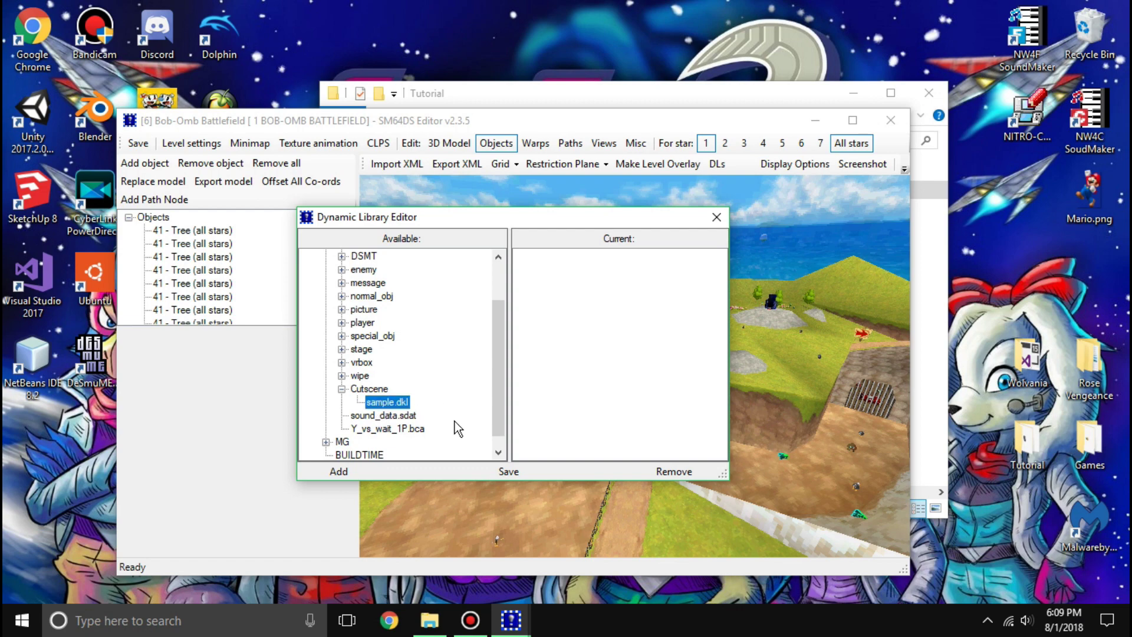
left_click(336, 472)
left_click(606, 258)
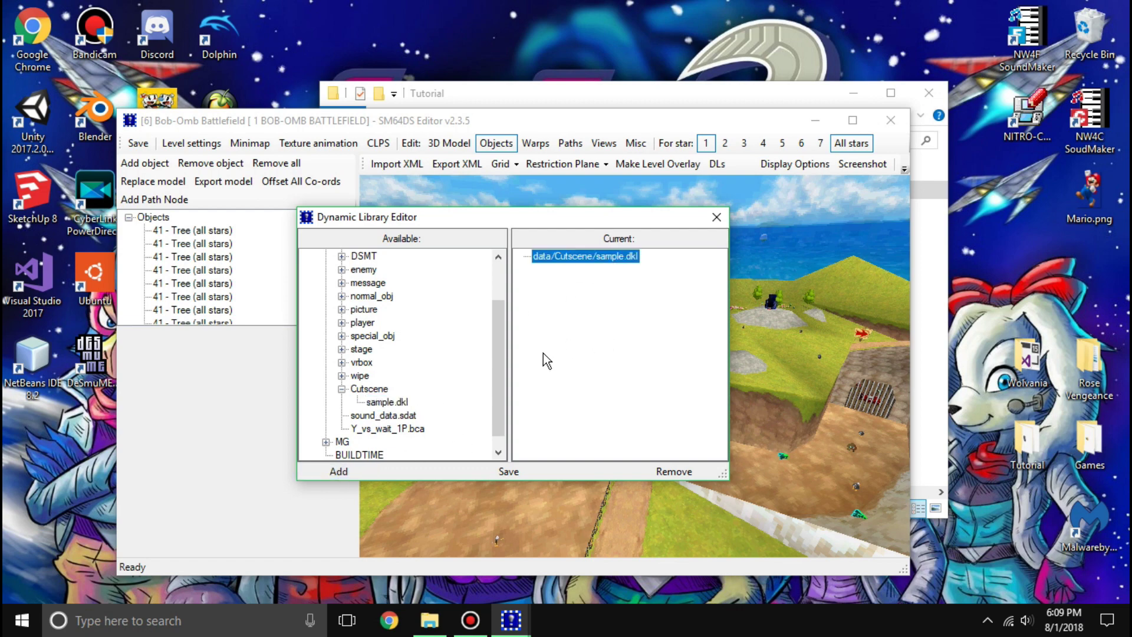
left_click(511, 471)
- Close the dynamic library list and the Bob-Omb Battlefield level editor
left_click(716, 217)
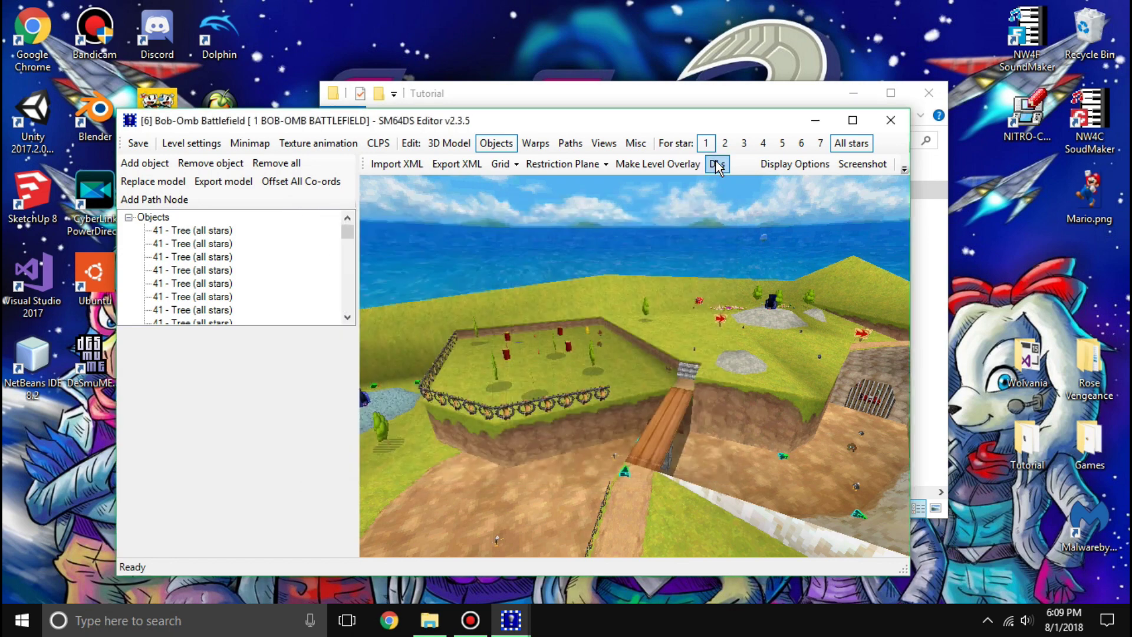
left_click(718, 165)
left_click(716, 217)
left_click(890, 120)
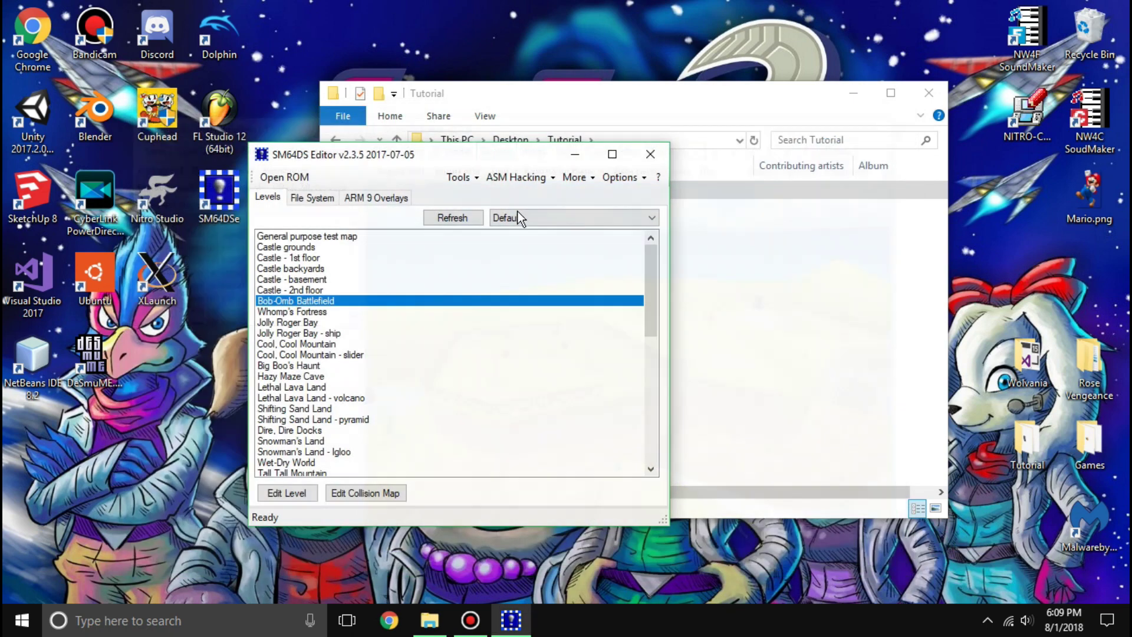
double_click(400, 301)
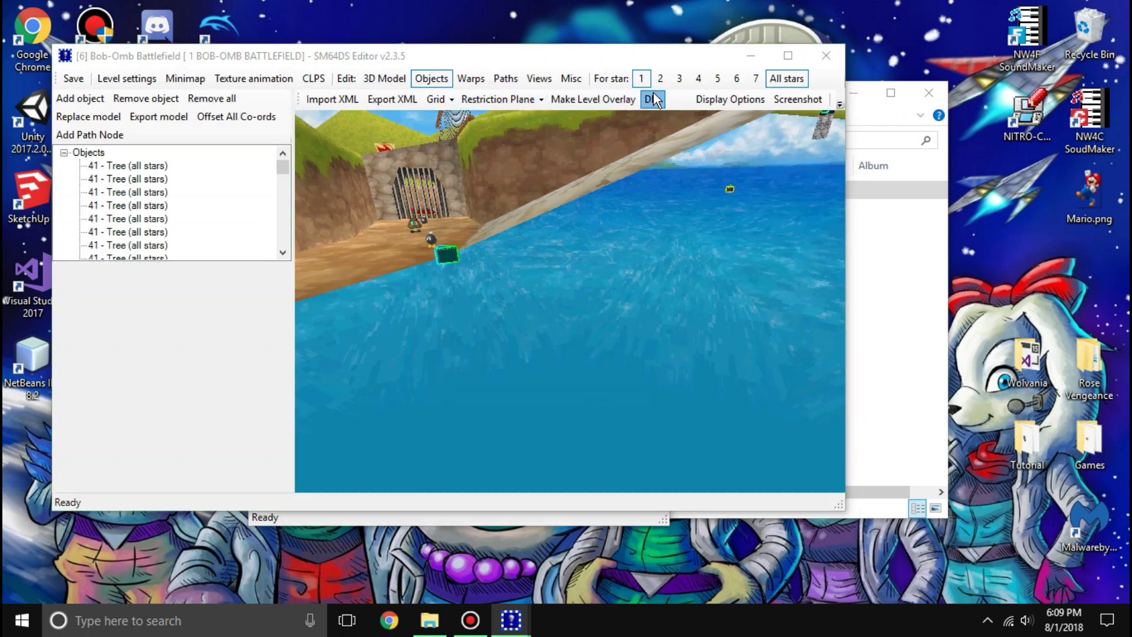
left_click(651, 99)
left_click(567, 195)
left_click(651, 155)
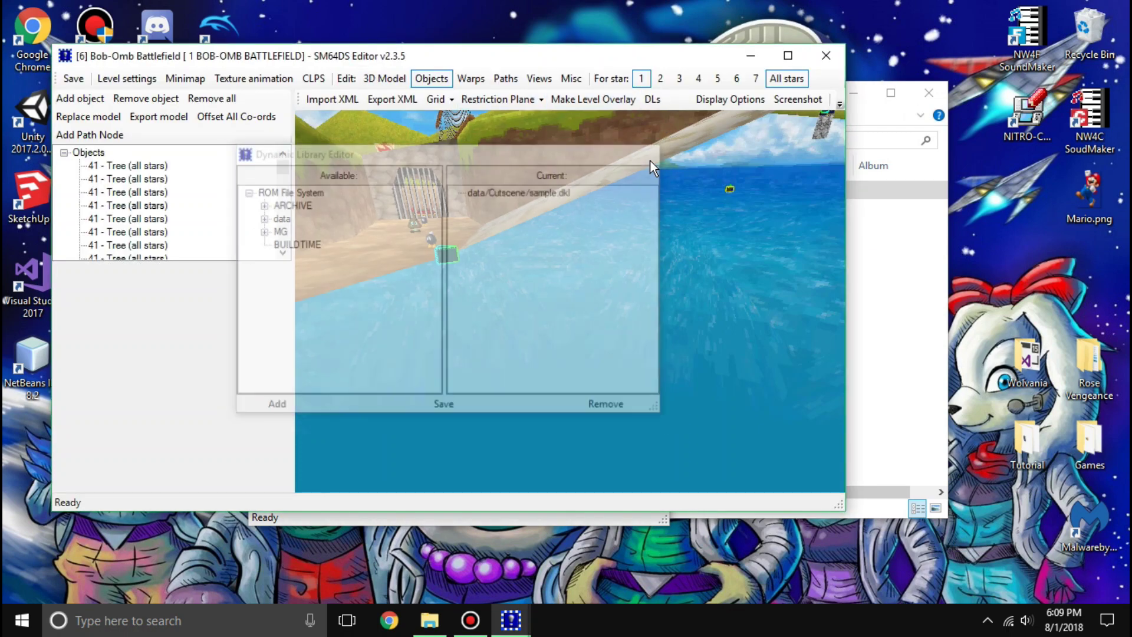
left_click(824, 62)
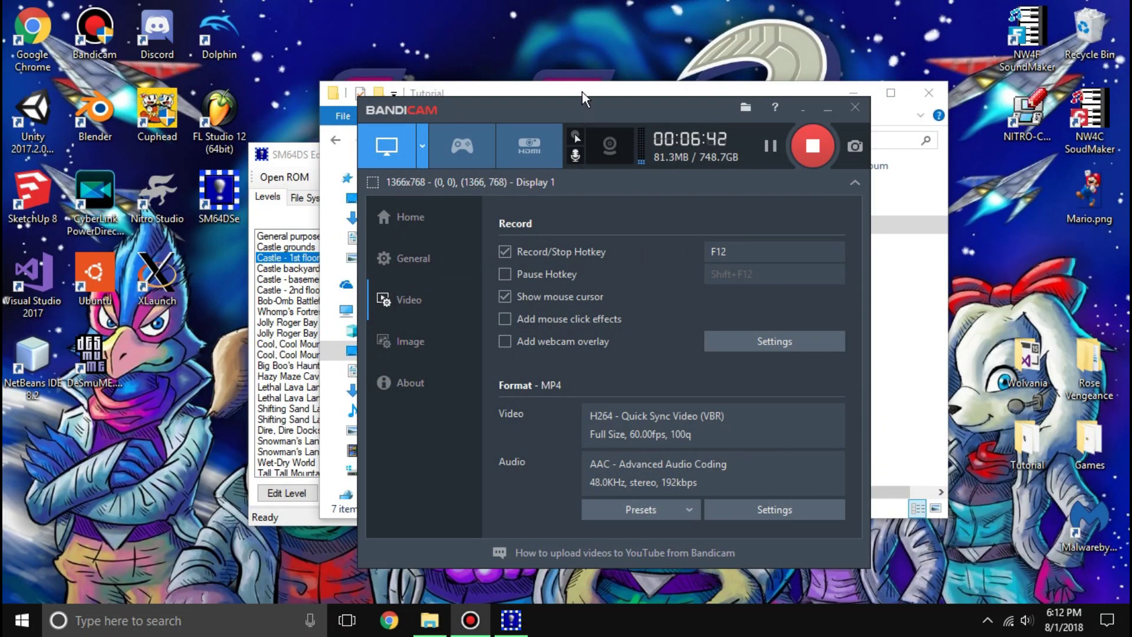
- Open sample.kps from the Tutorial folder's Kuppa_Script subfolder in Notepad++
left_click(582, 88)
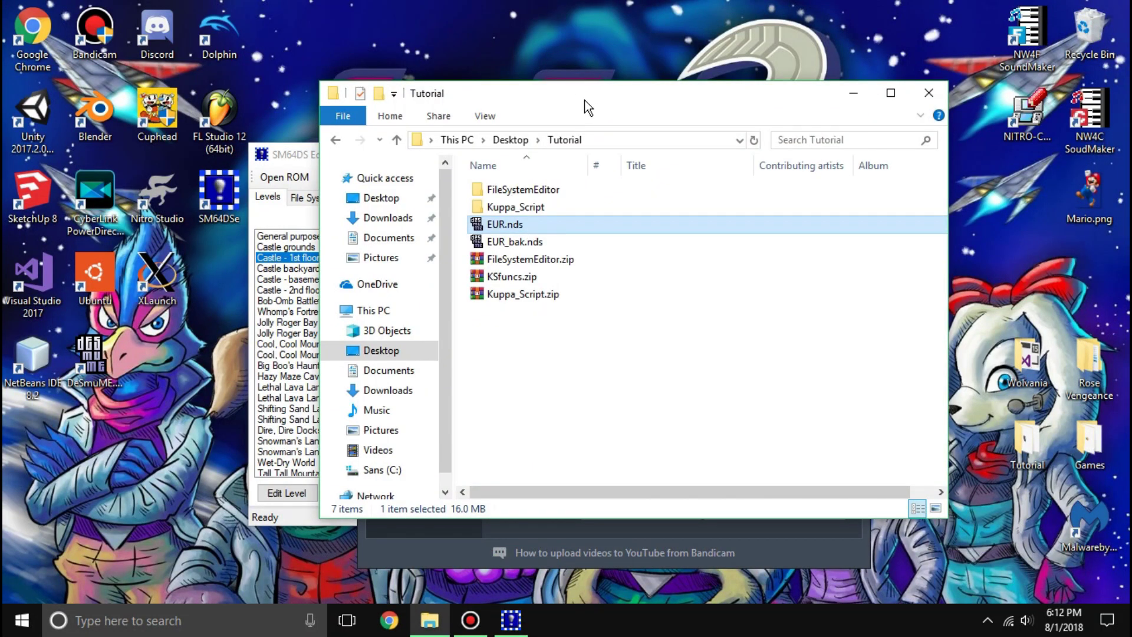
left_click_drag(584, 101, 408, 119)
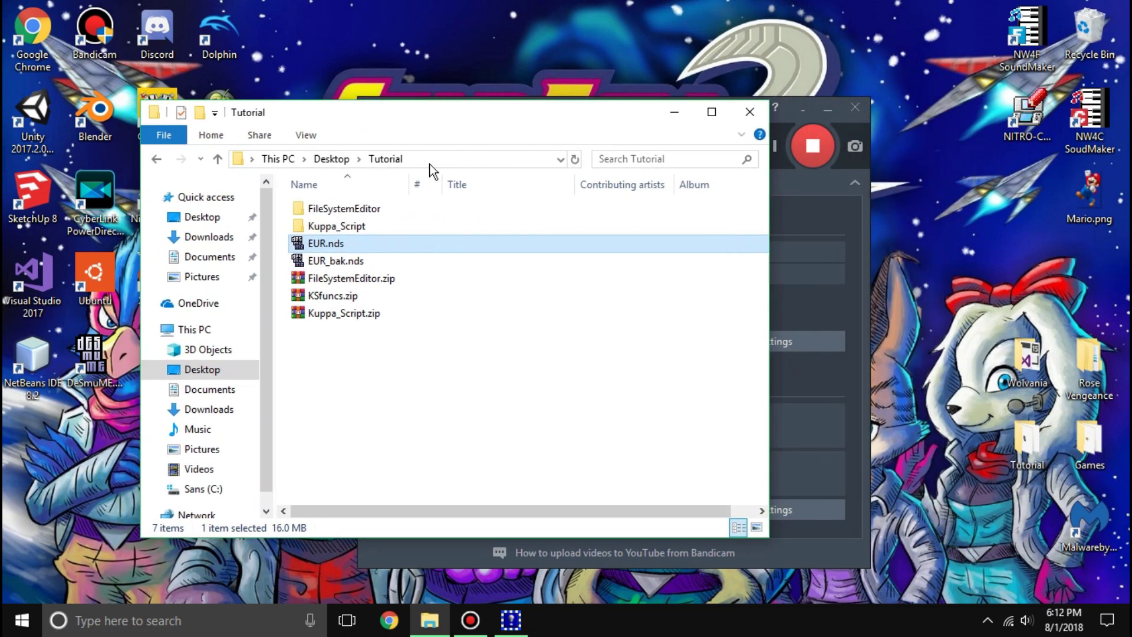
double_click(333, 227)
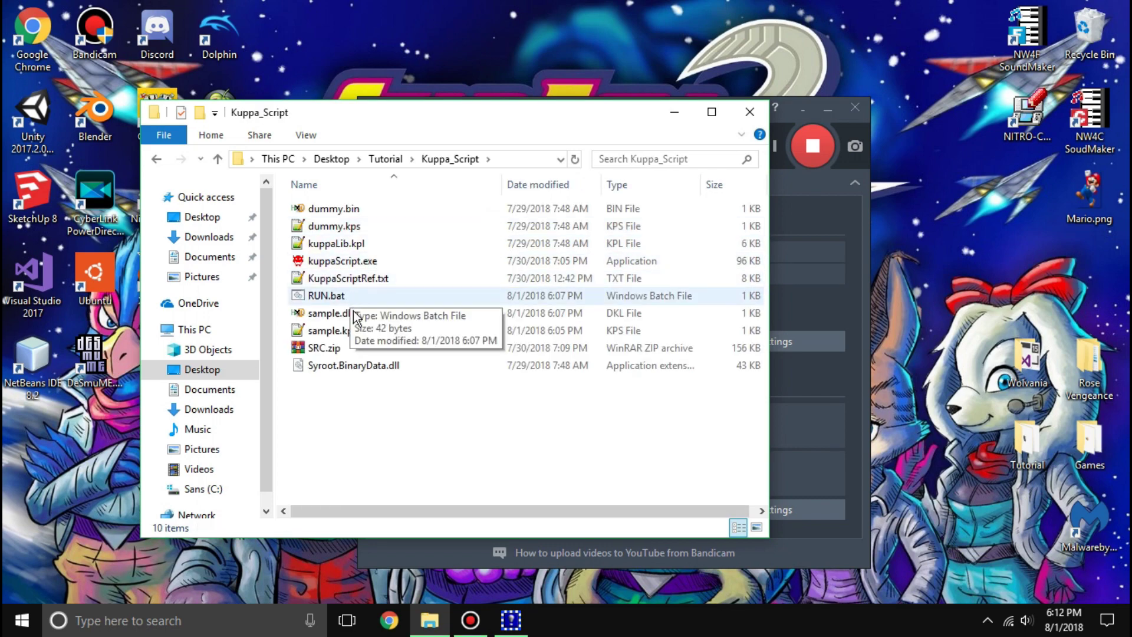
left_click_drag(422, 114, 595, 106)
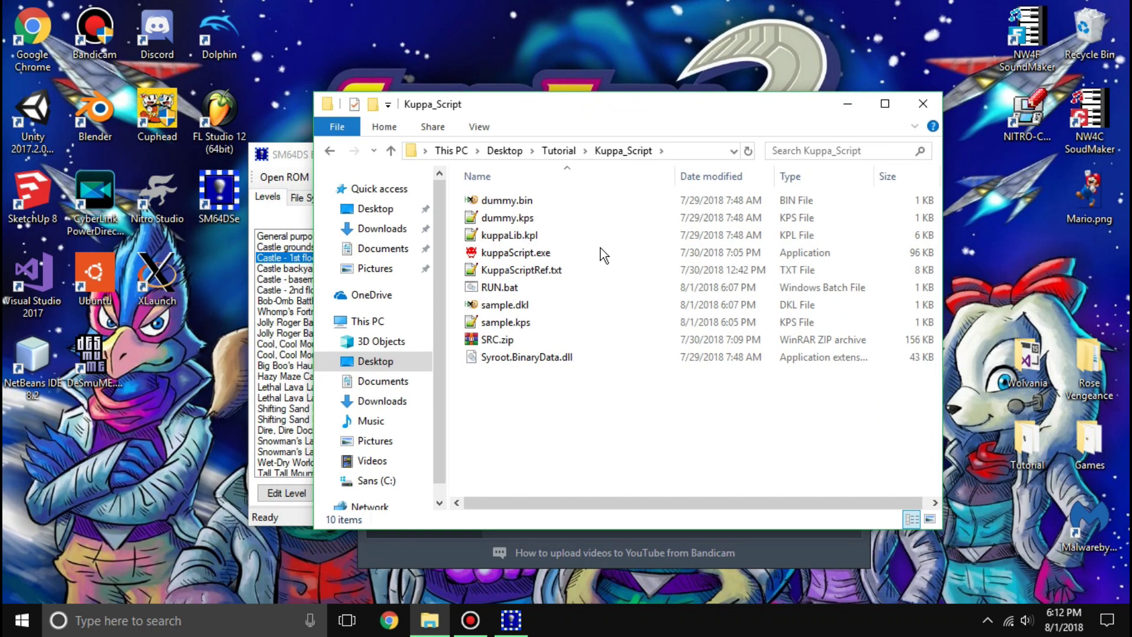
left_click(543, 337)
double_click(548, 323)
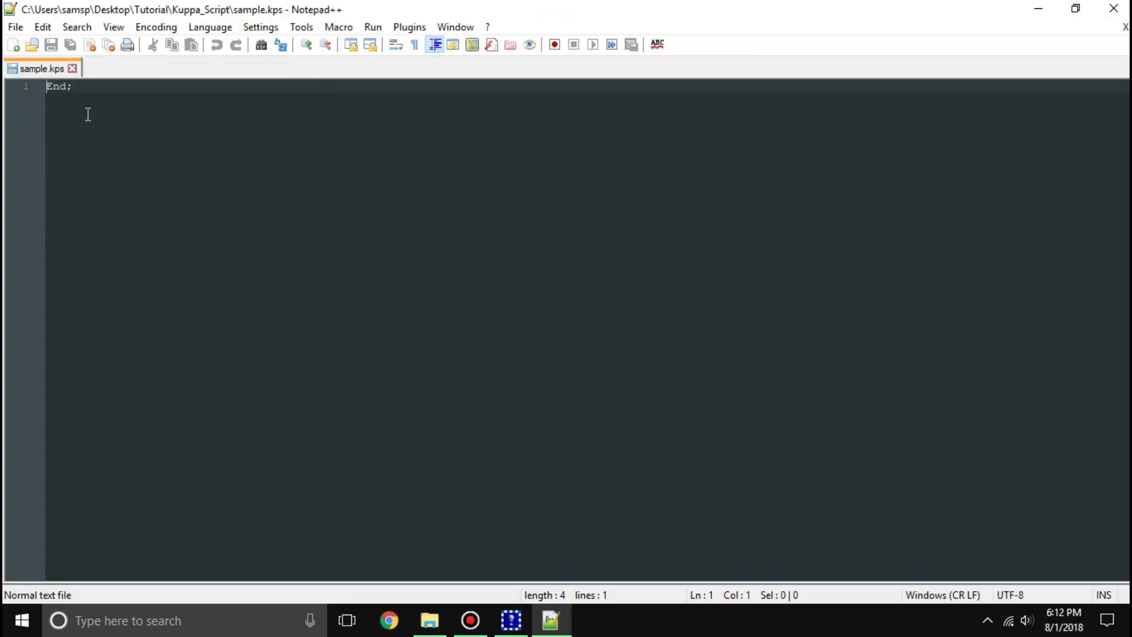
- Insert a #save_info 0x43, 7 line above End; and save the script
key("Return")
key("Return")
key("Up")
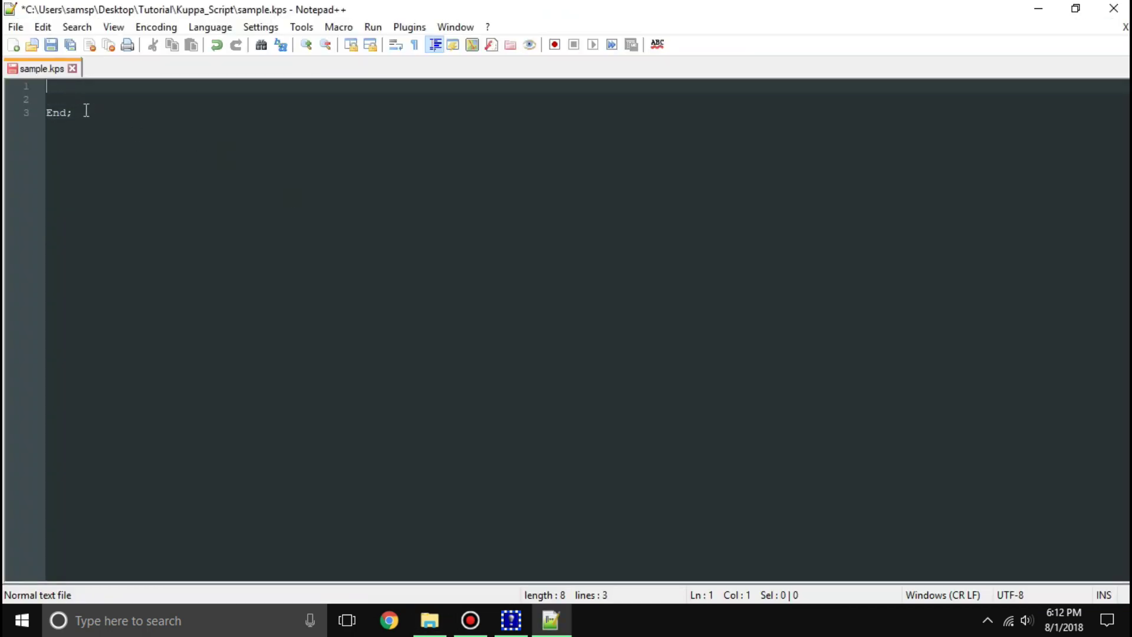
type("#save_info 0x43, 7")
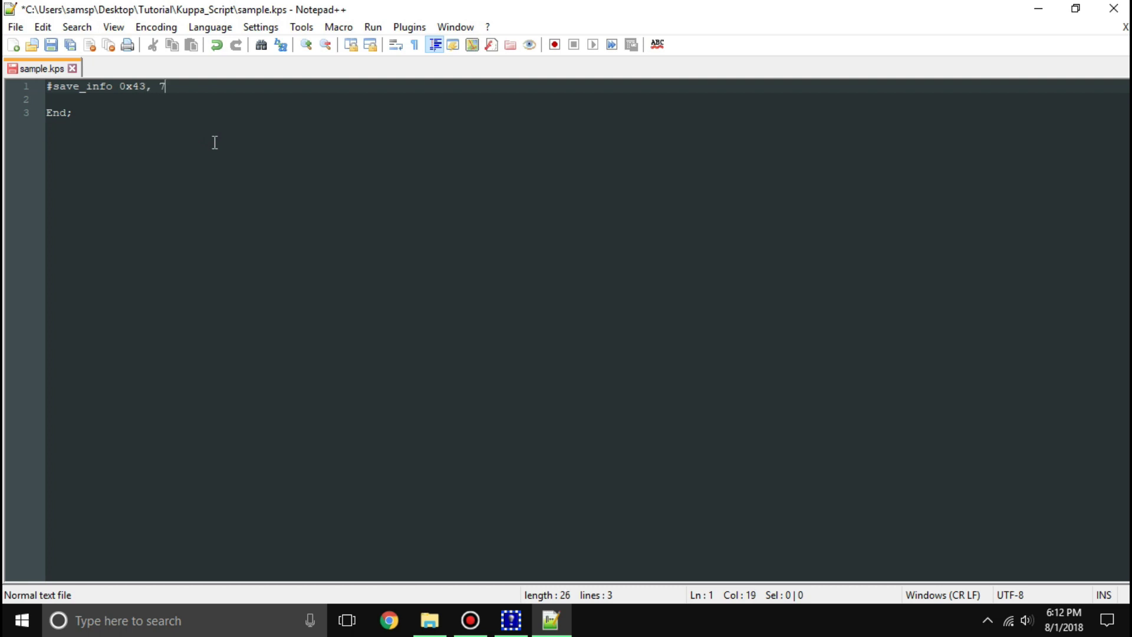
key("ctrl+s")
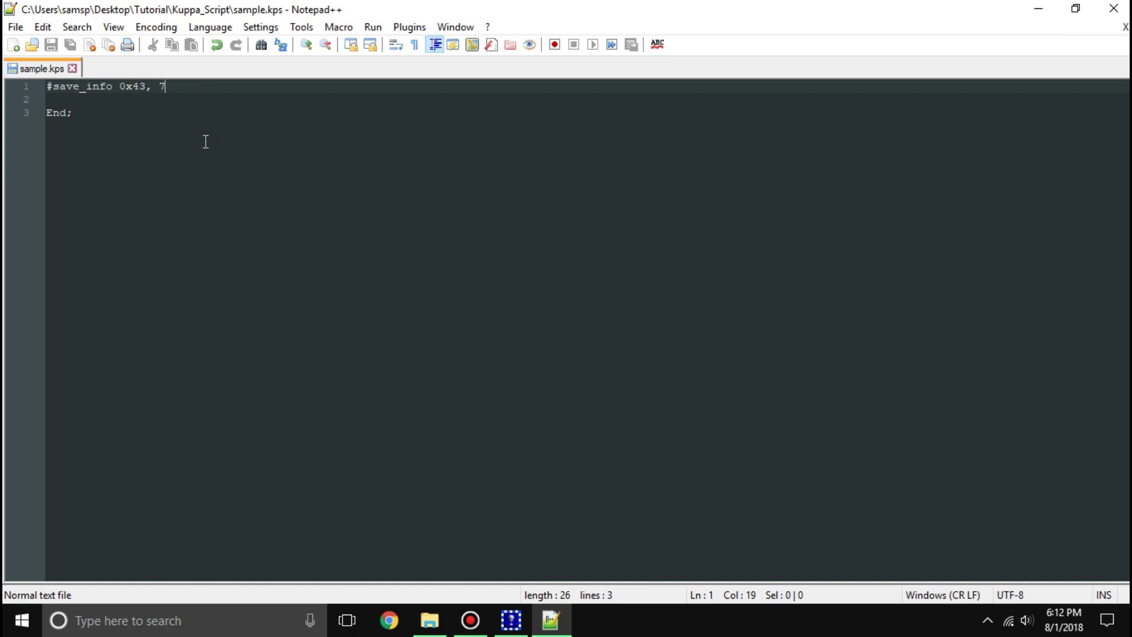
- Remove the blank line before End;, close Notepad++, and compile with RUN.bat
left_click_drag(145, 86, 123, 89)
left_click(141, 89)
left_click(167, 90)
double_click(165, 88)
left_click(185, 105)
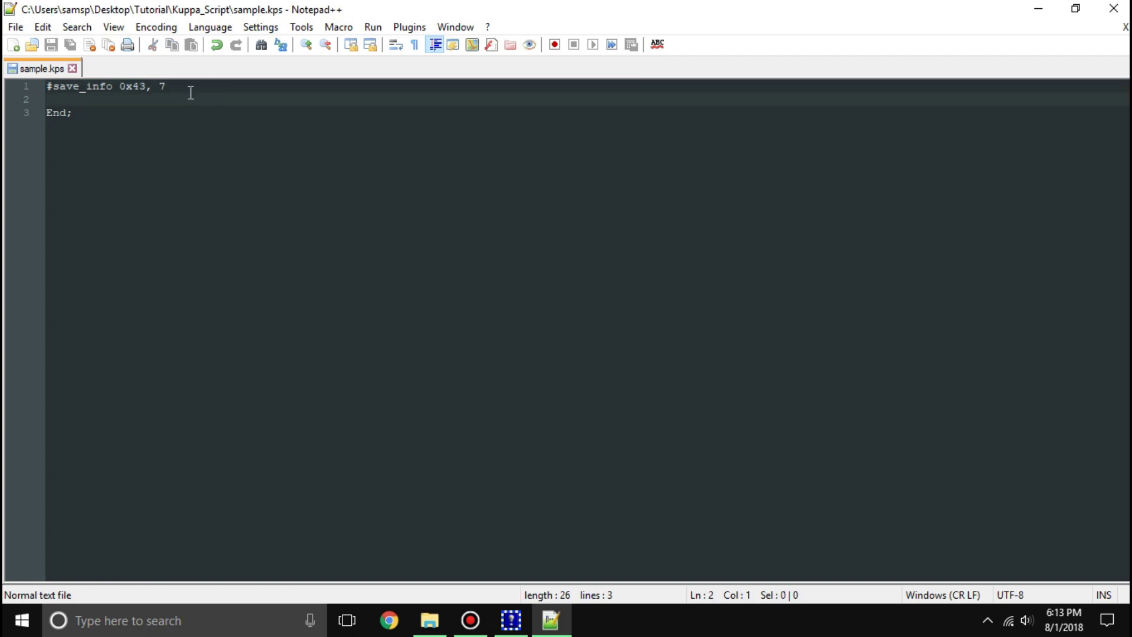
left_click(167, 88)
double_click(165, 88)
left_click(203, 144)
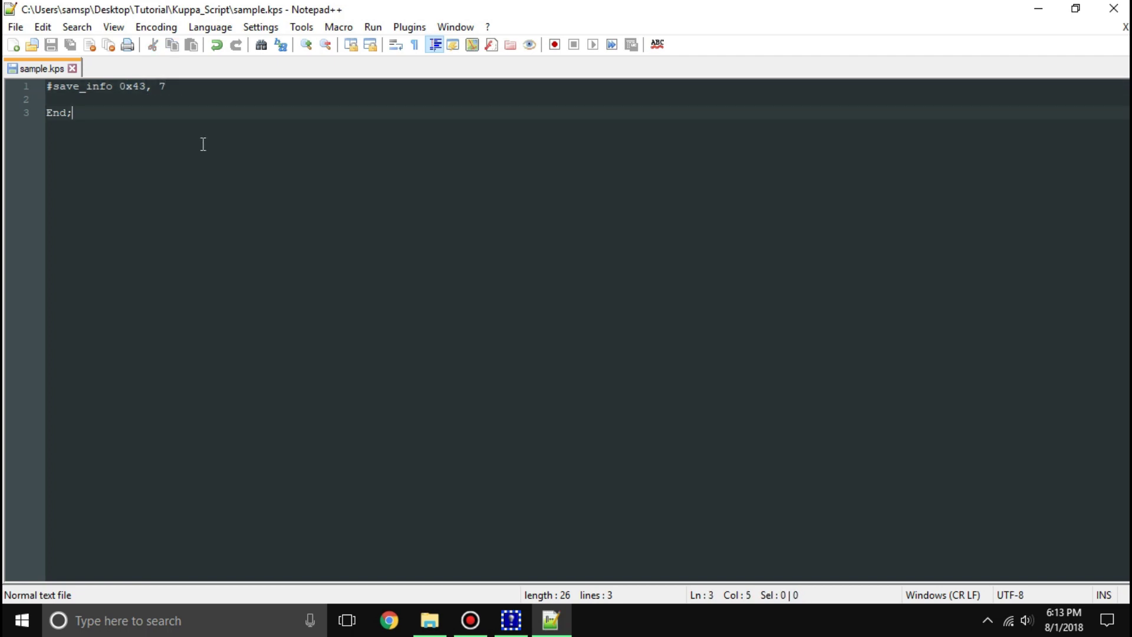
left_click(108, 98)
key("BackSpace")
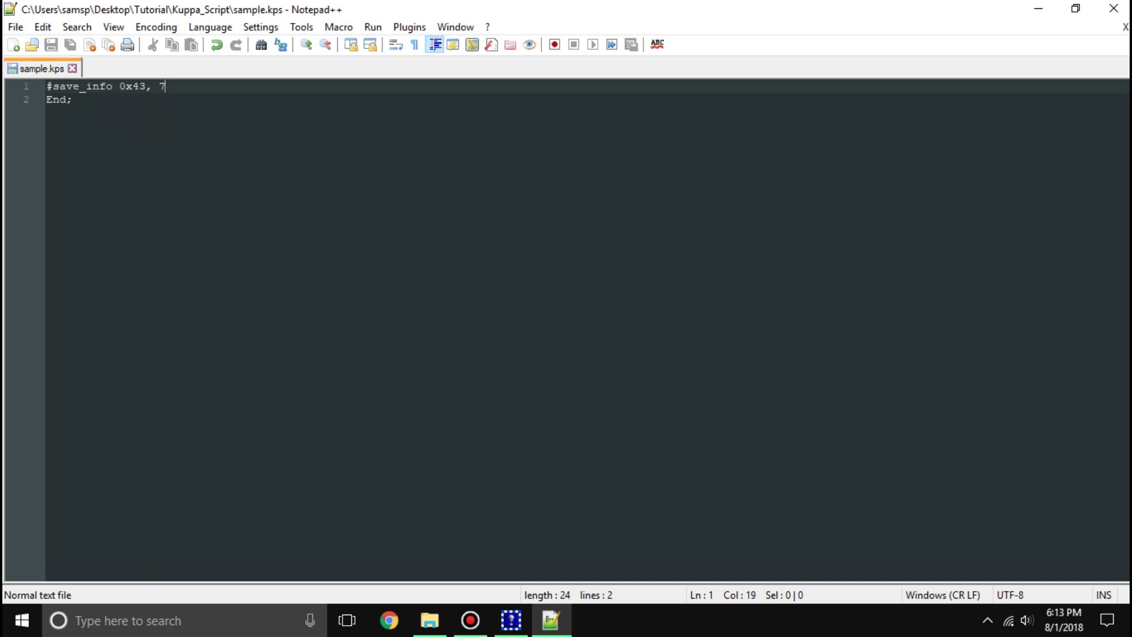
left_click(1113, 8)
double_click(528, 284)
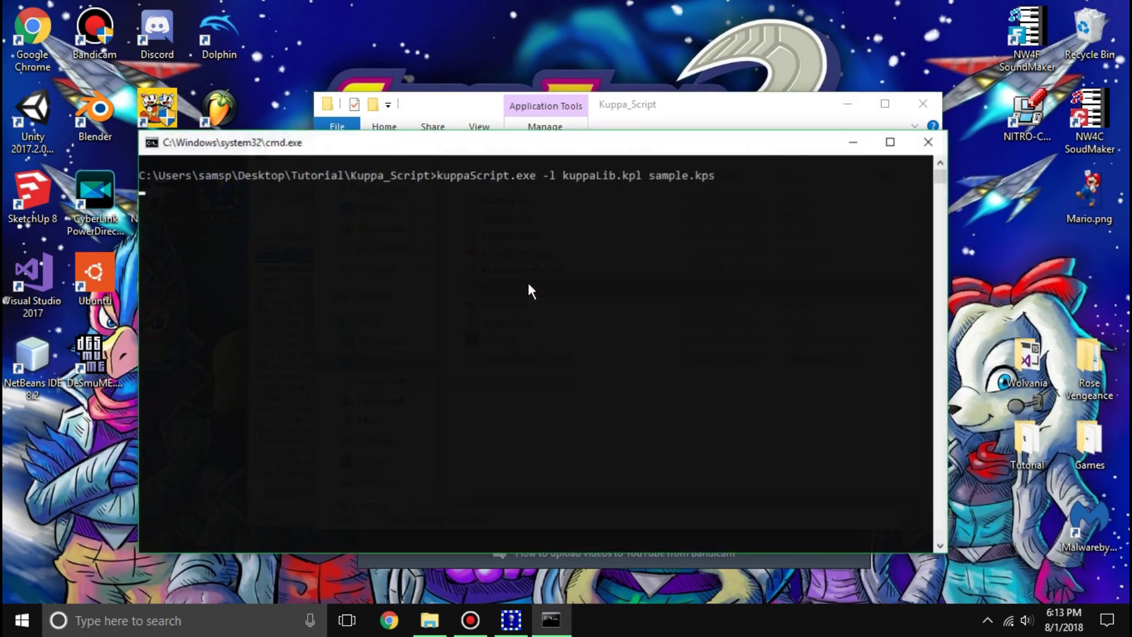
- Dismiss the compiler console and switch SM64DS Editor to its File System tab
key("Return")
left_click(514, 308)
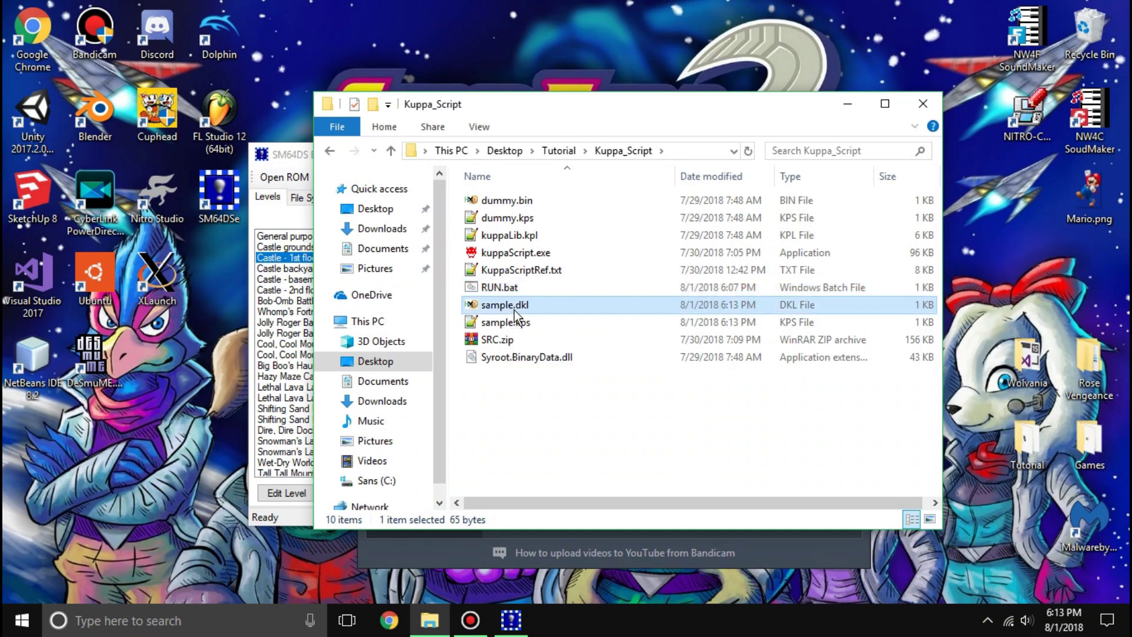
left_click(276, 160)
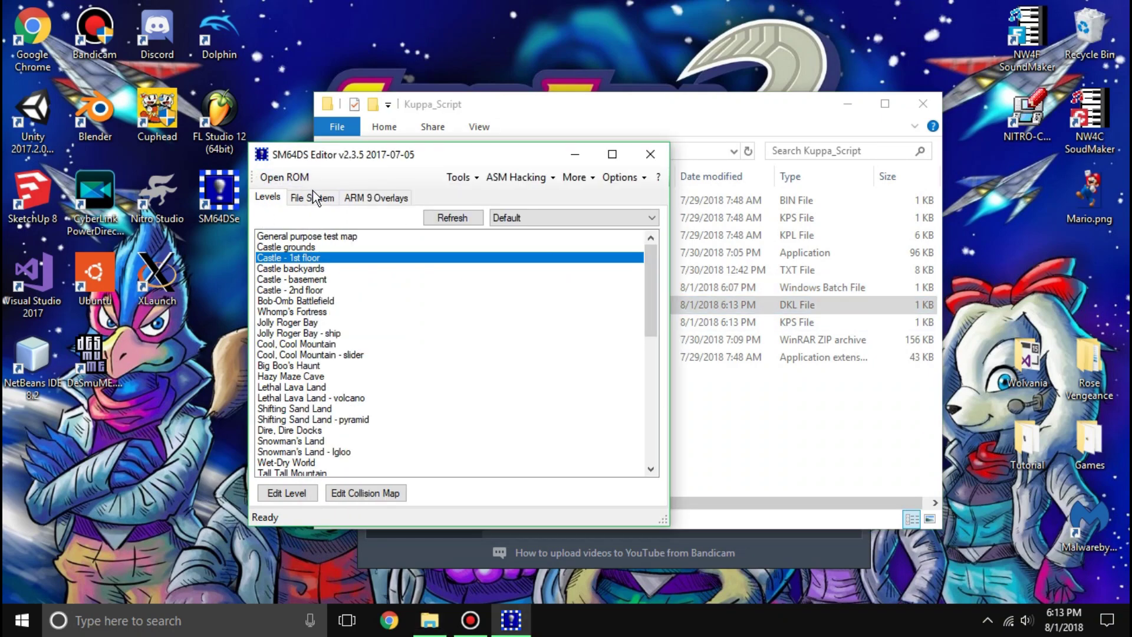
left_click(312, 196)
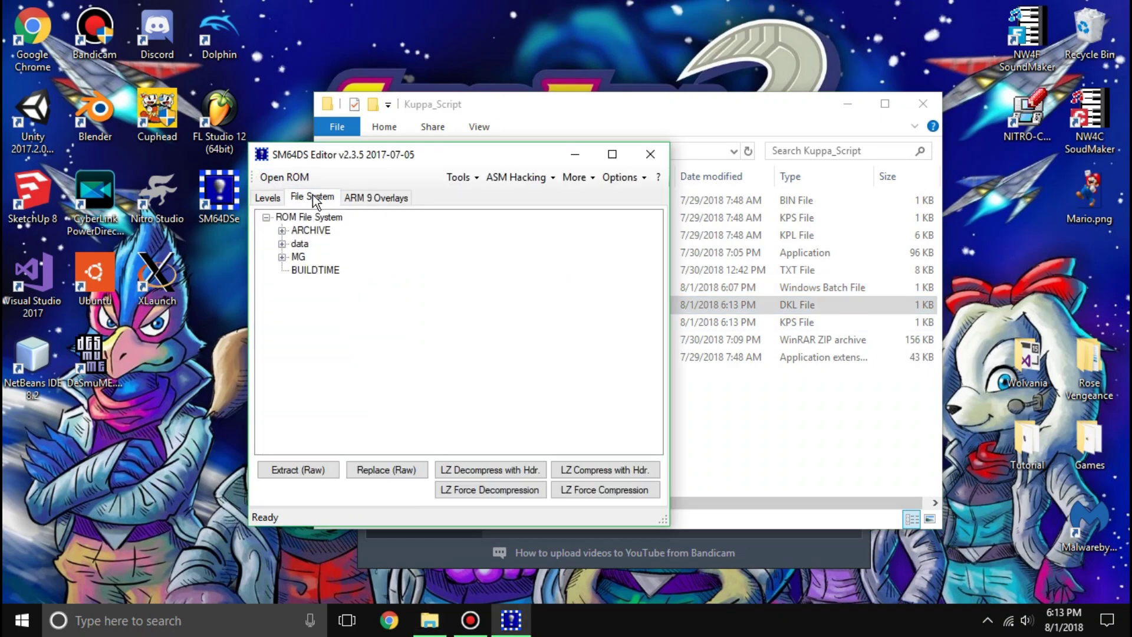
- Raw-replace the ROM's data/Cutscene/sample.dkl with Kuppa_Script\sample.dkl
left_click(282, 243)
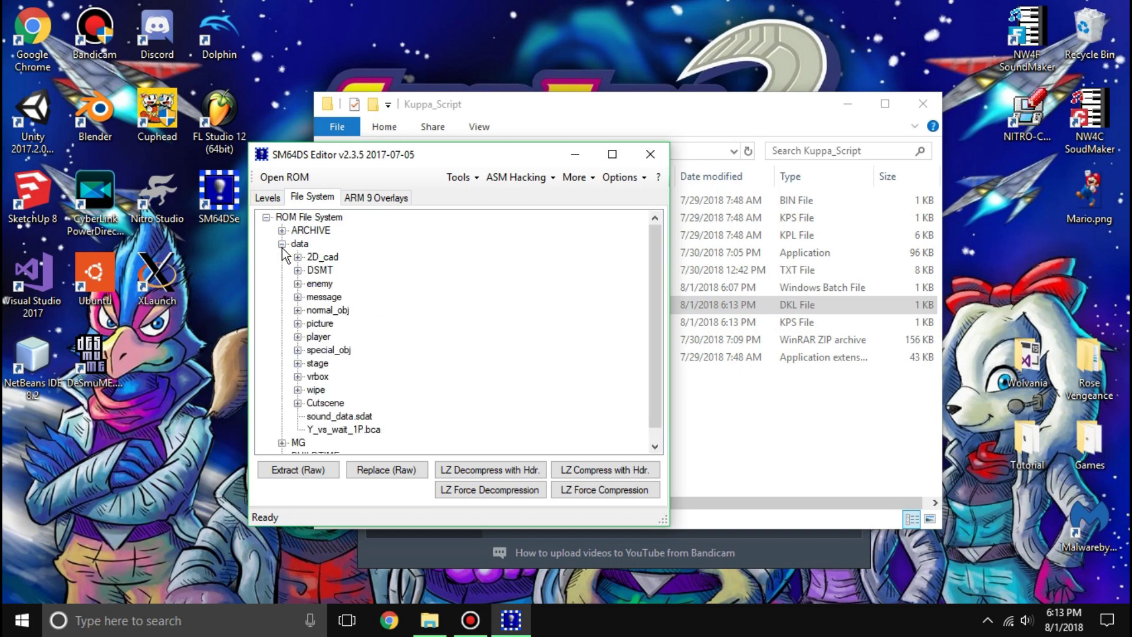
left_click(298, 402)
left_click(334, 417)
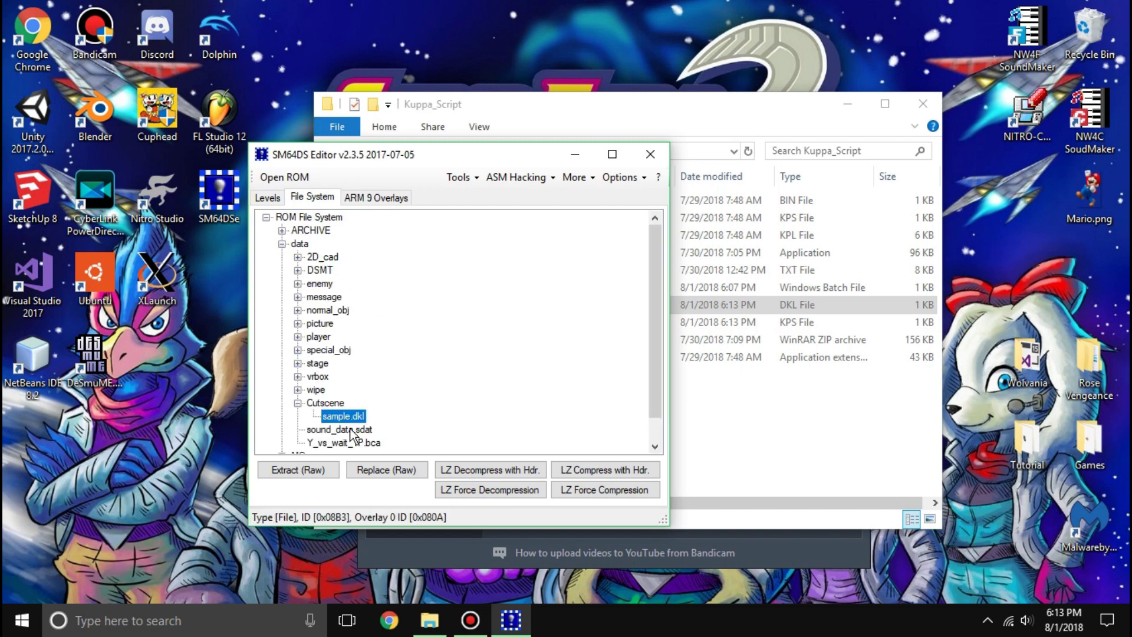
left_click(386, 469)
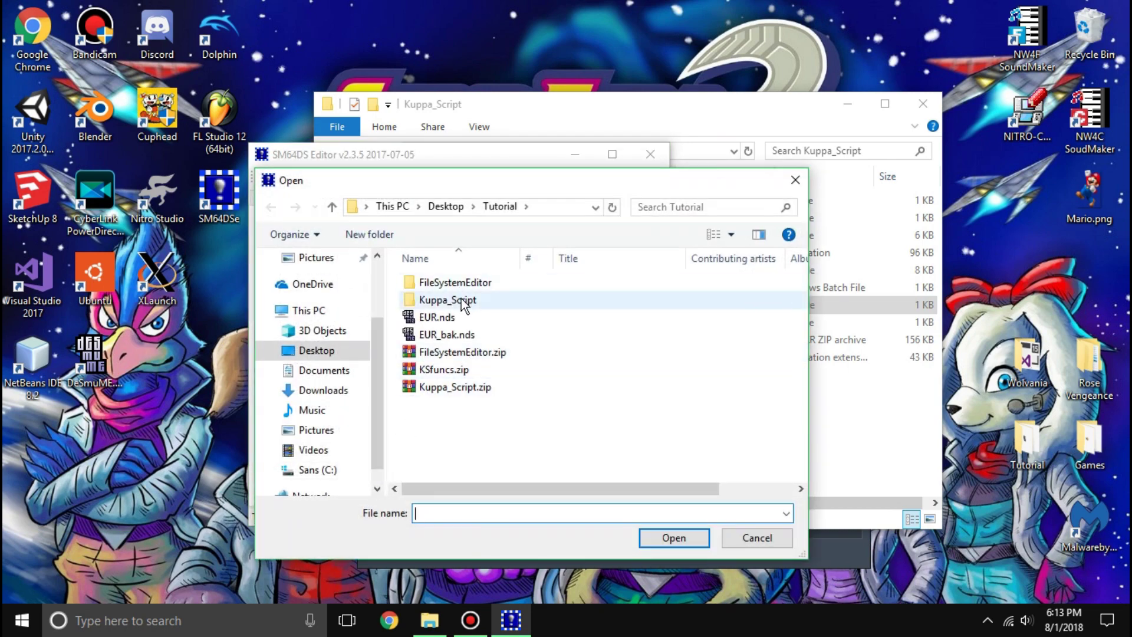
double_click(461, 301)
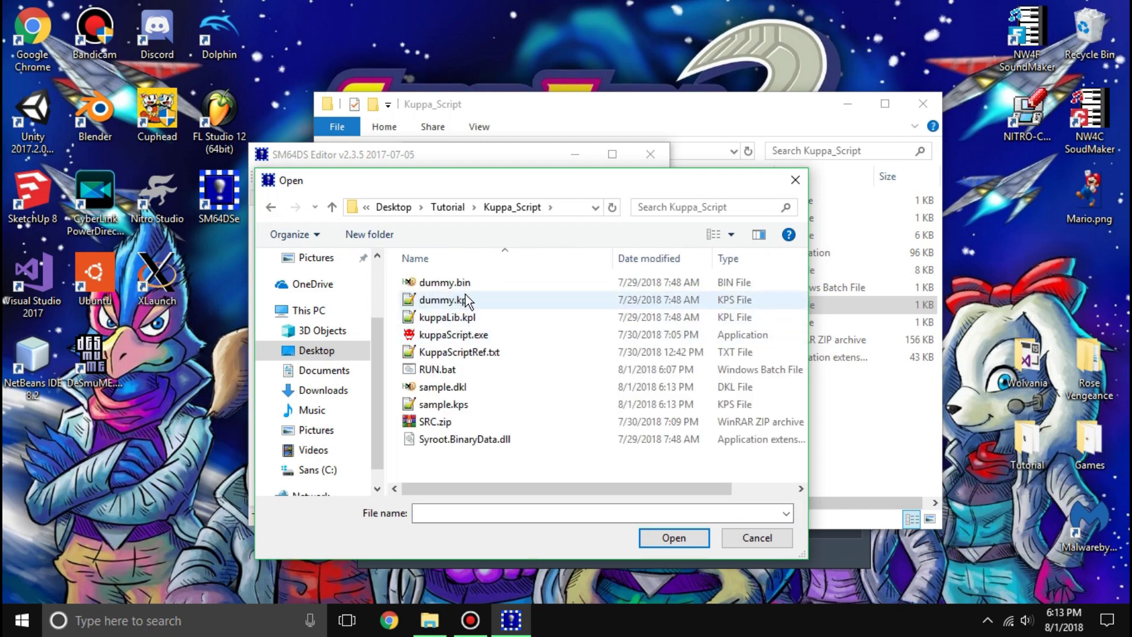
double_click(463, 387)
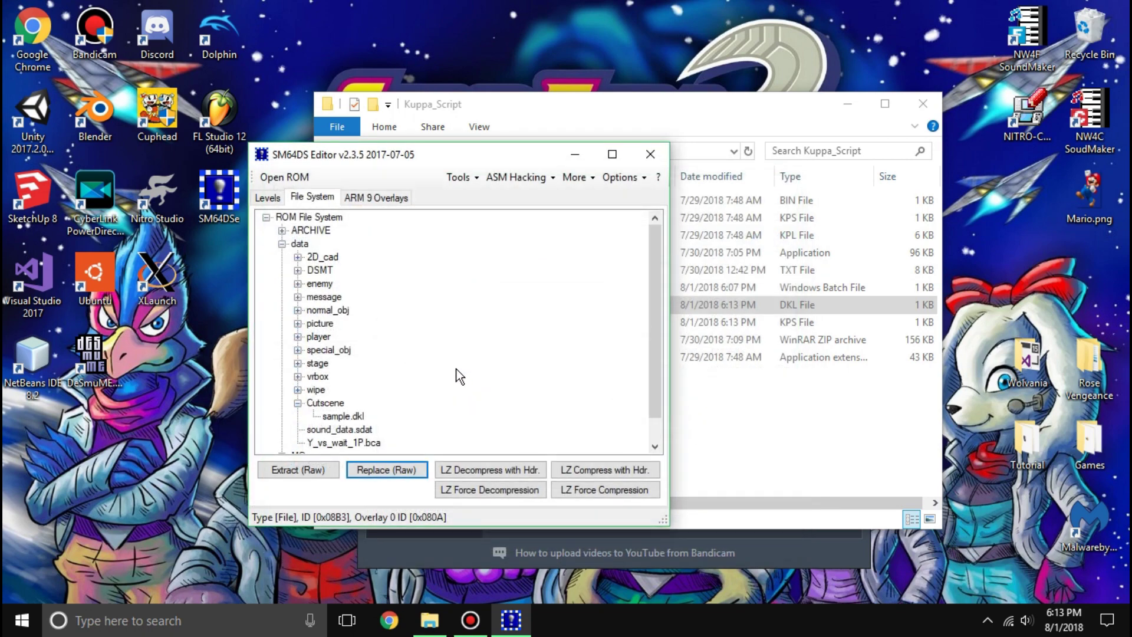
left_click(777, 430)
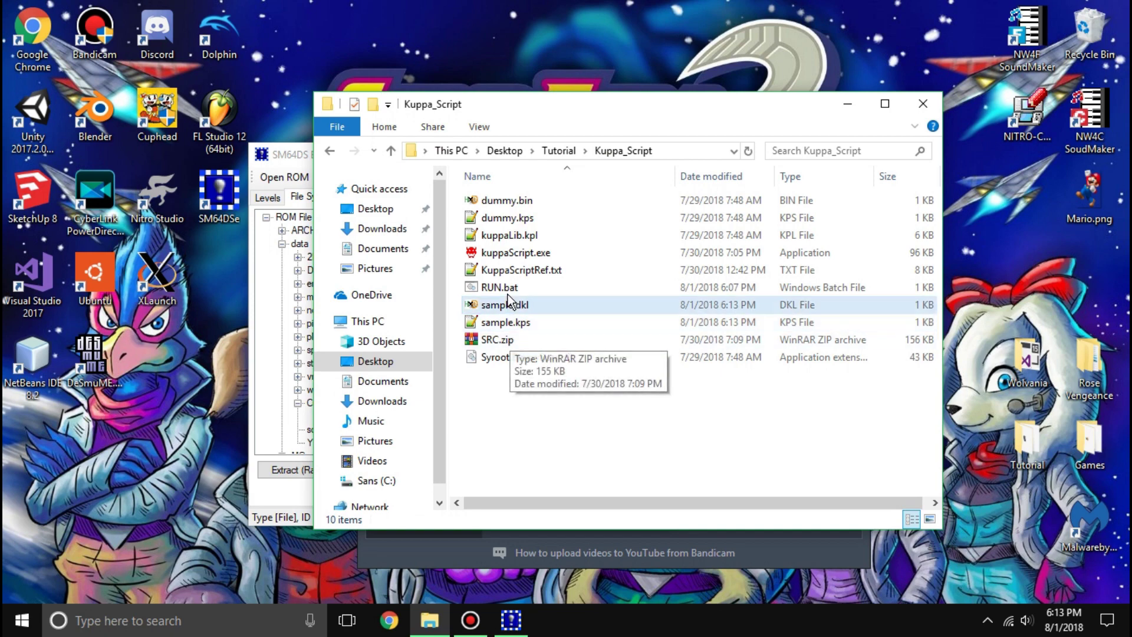
- Test-boot EUR.nds in DeSmuME past the invalid header warning, then reopen sample.kps
left_click(558, 150)
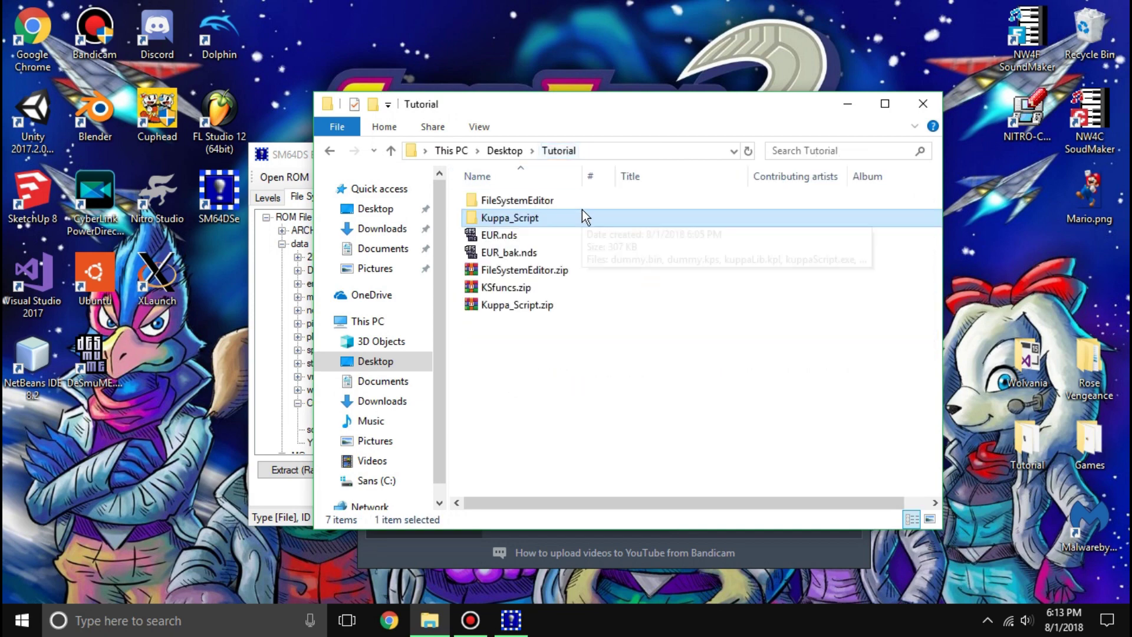
double_click(540, 233)
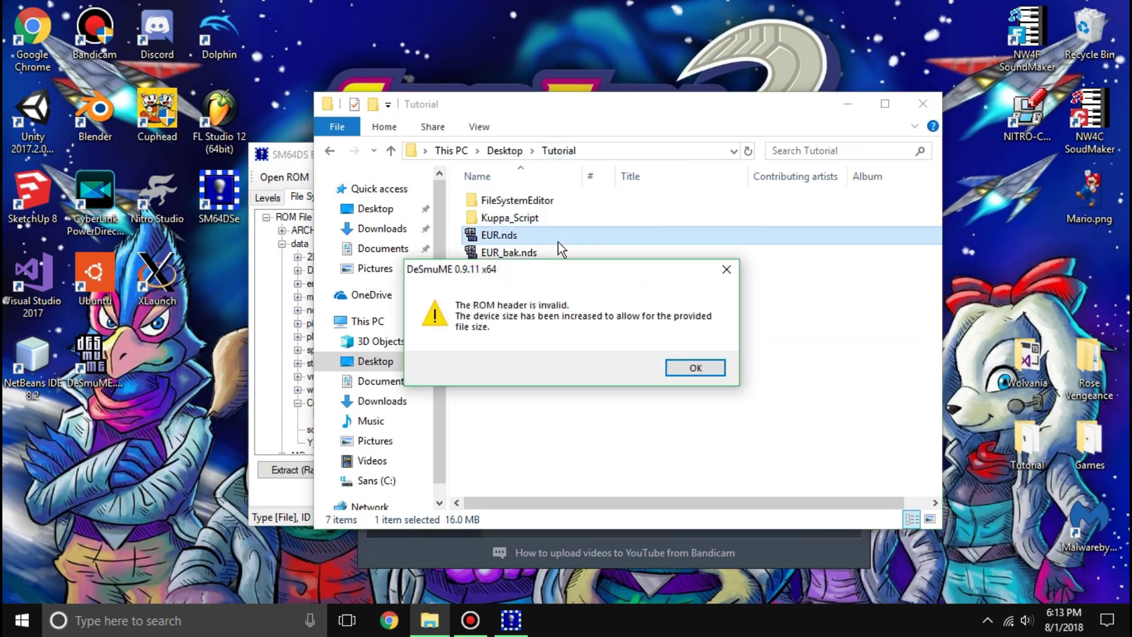
left_click(681, 366)
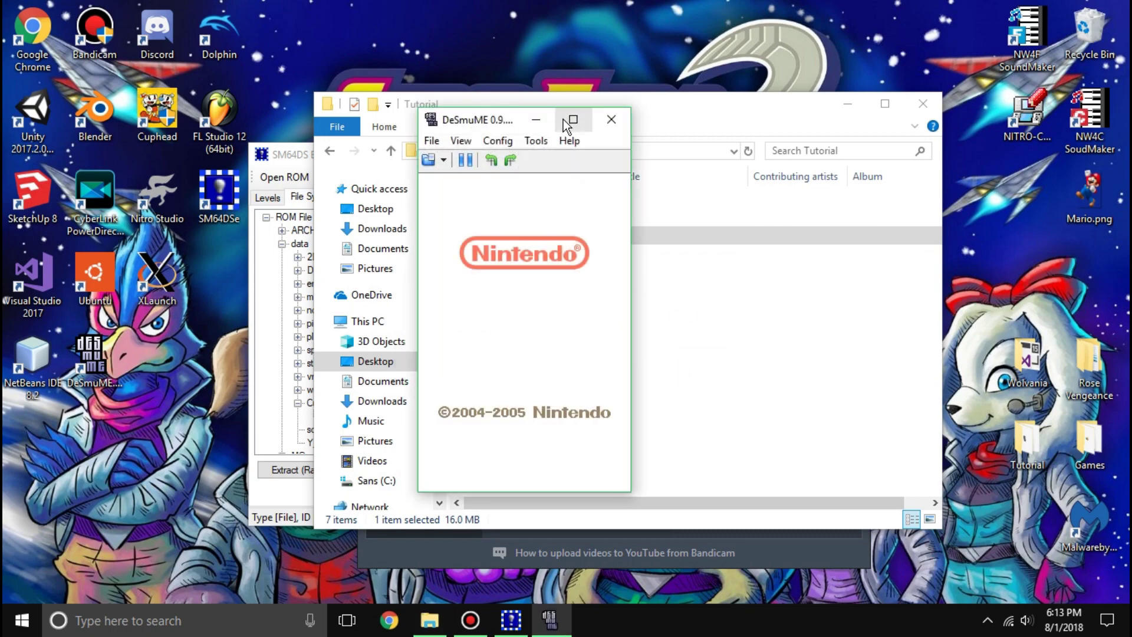
left_click(572, 119)
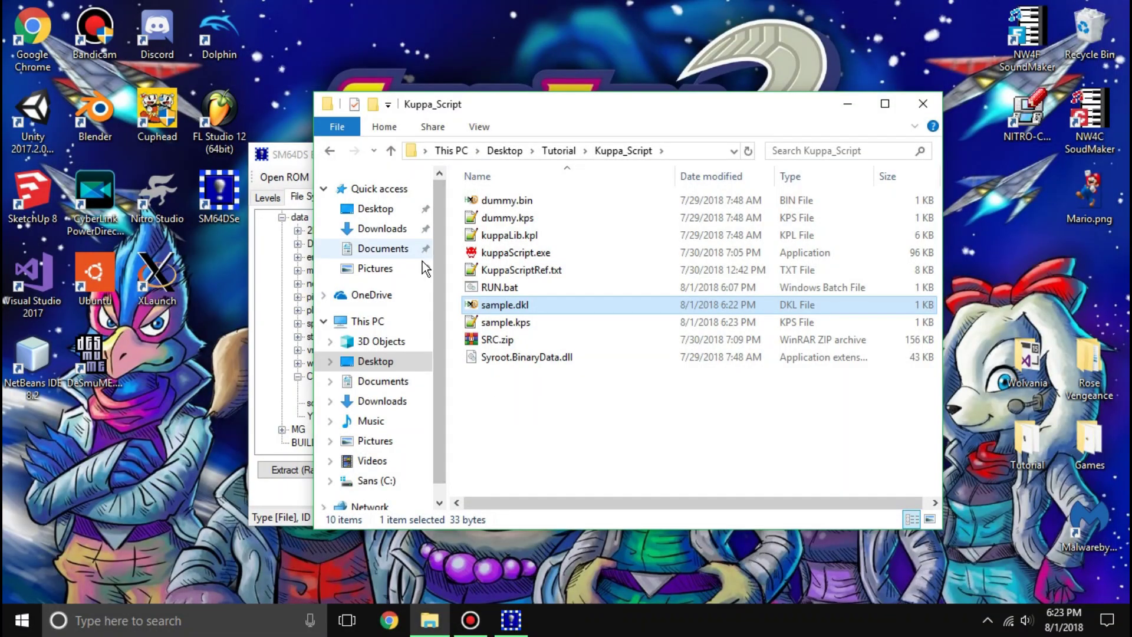
double_click(499, 324)
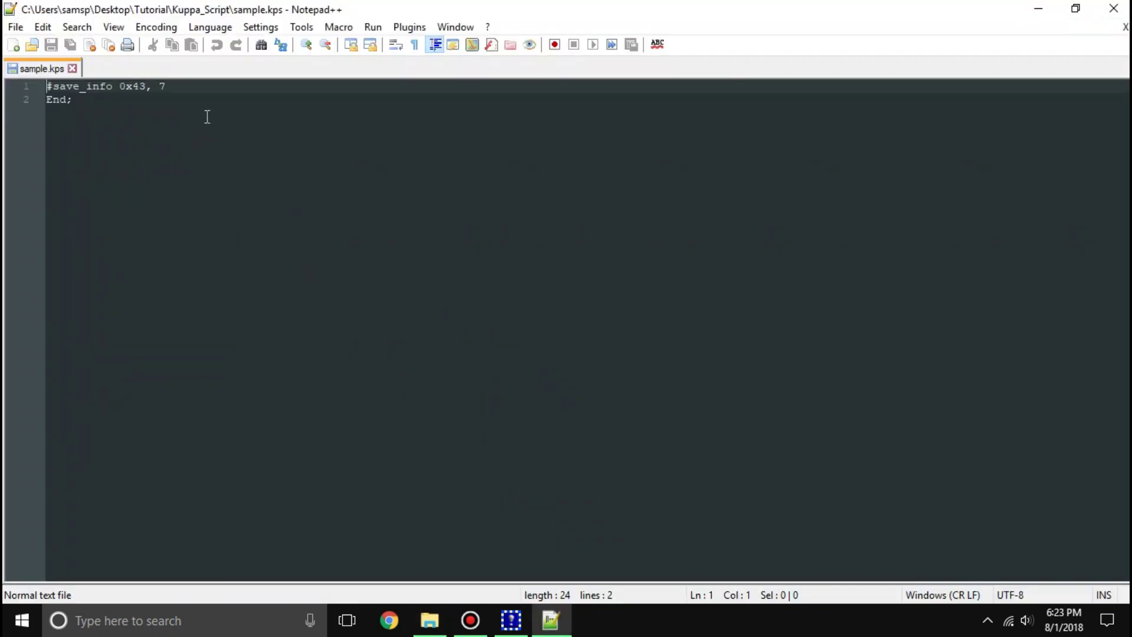
- Add the line NopCam : (0, 0); below #save_info, save, and close Notepad++
left_click(201, 92)
key("Return")
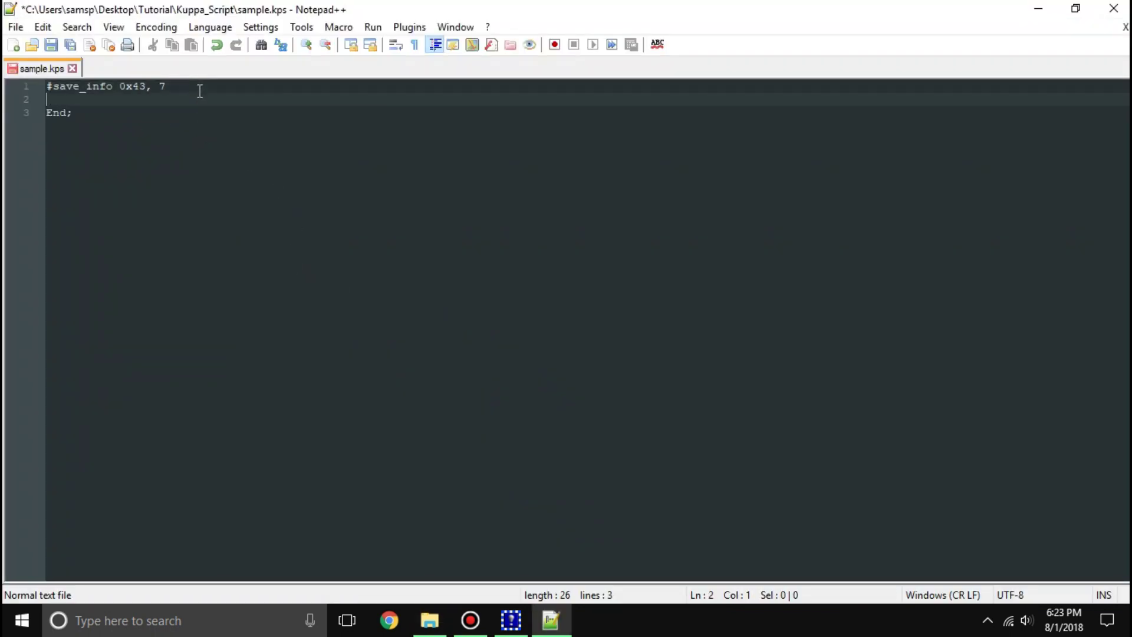
type("Nop")
type("Cam (0,")
key("BackSpace")
key("BackSpace")
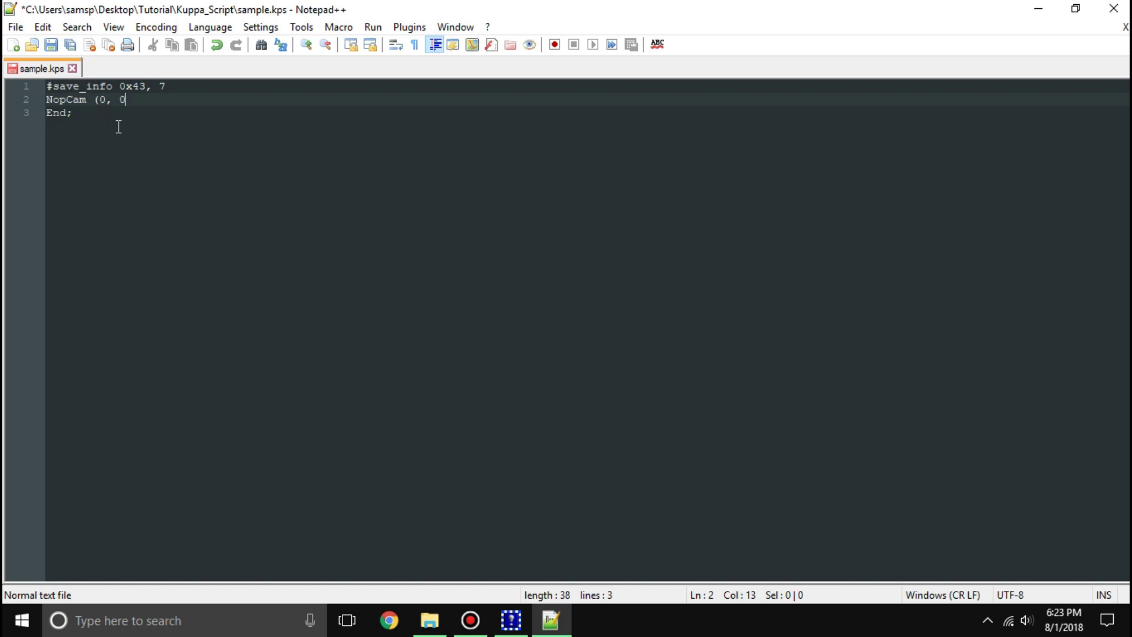
key("ctrl+s")
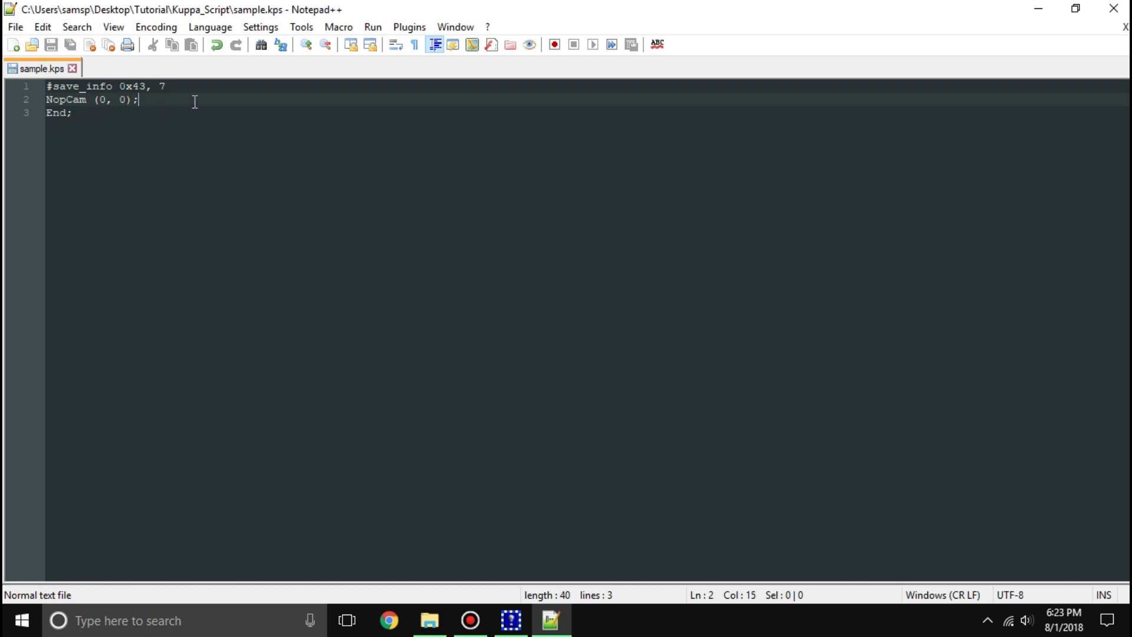
left_click(94, 102)
type(":")
left_click(224, 258)
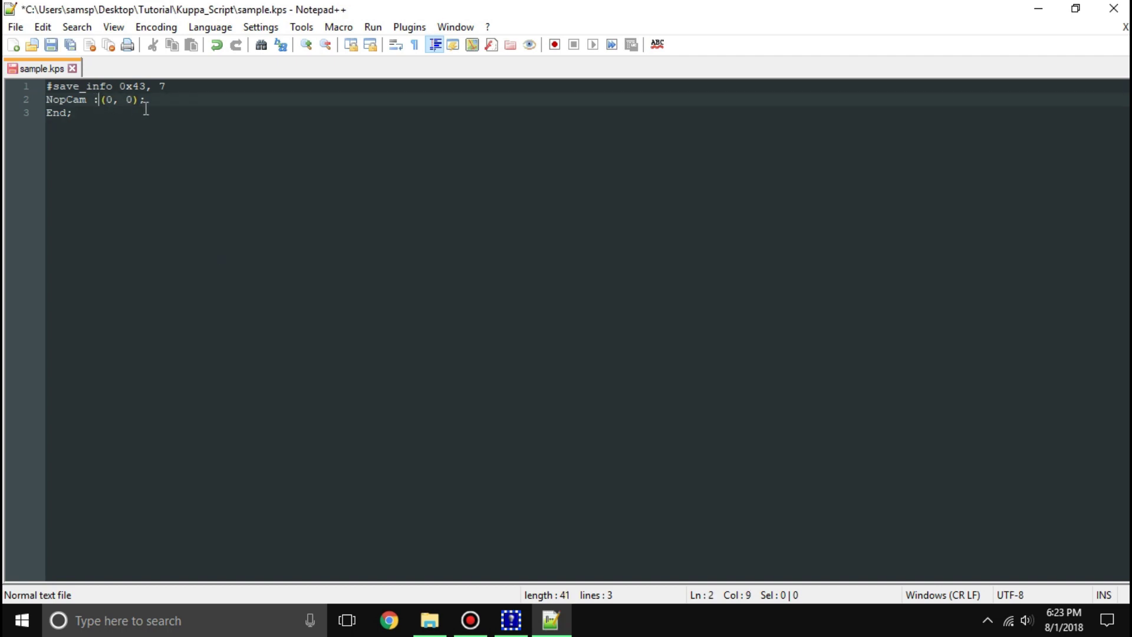
key("ctrl+s")
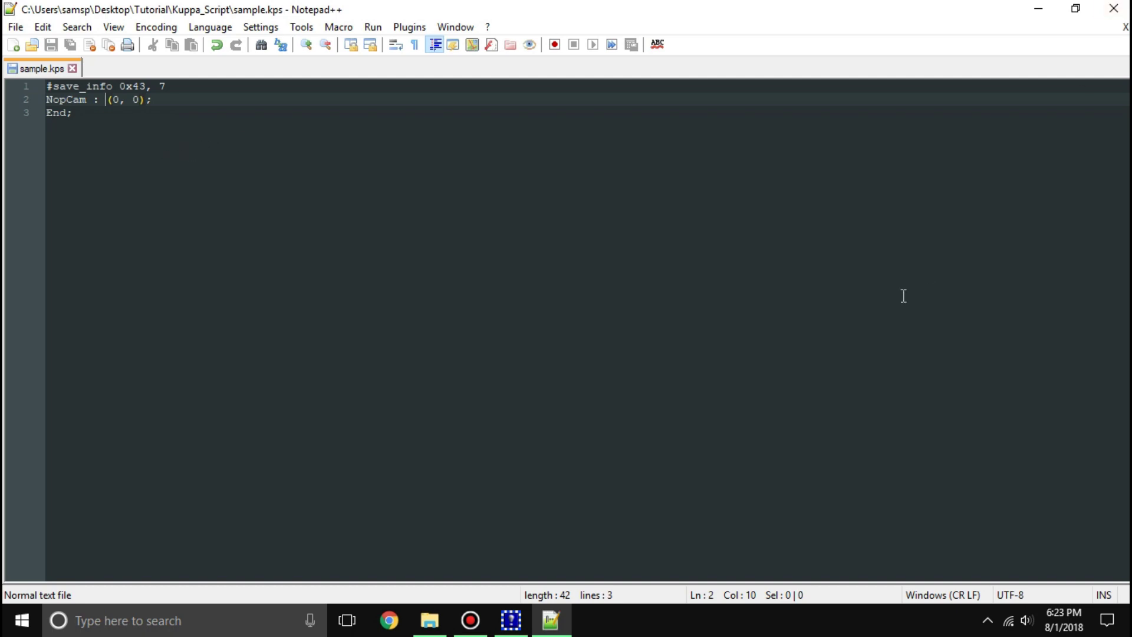
left_click(1114, 9)
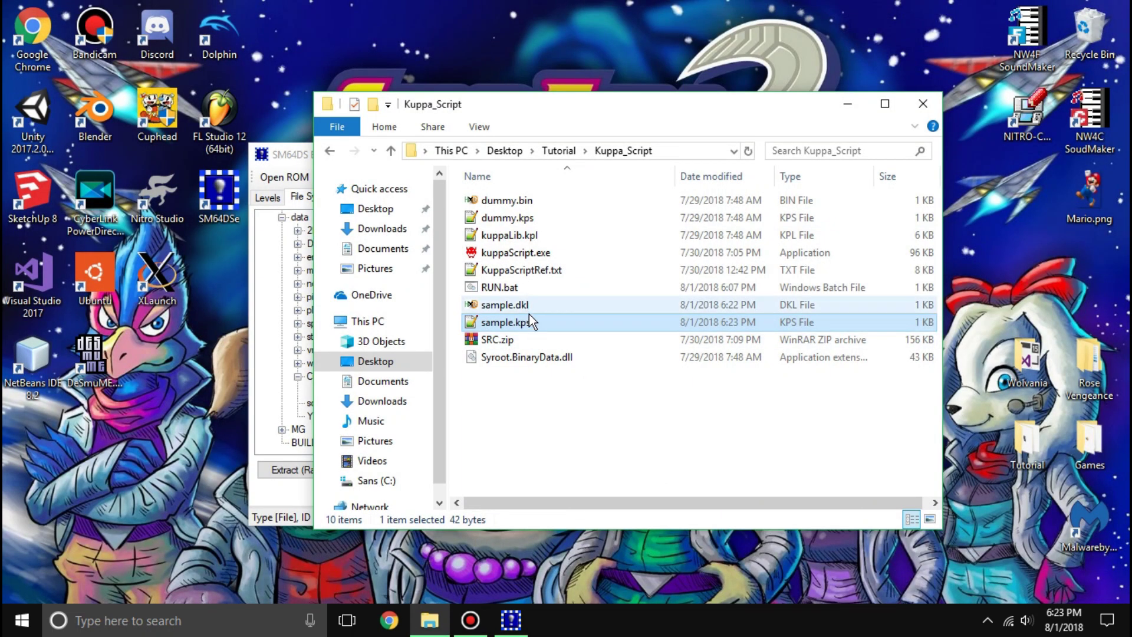
- Recompile with RUN.bat and inspect the 72-byte sample.dkl bytes in HxD
double_click(511, 293)
key("Return")
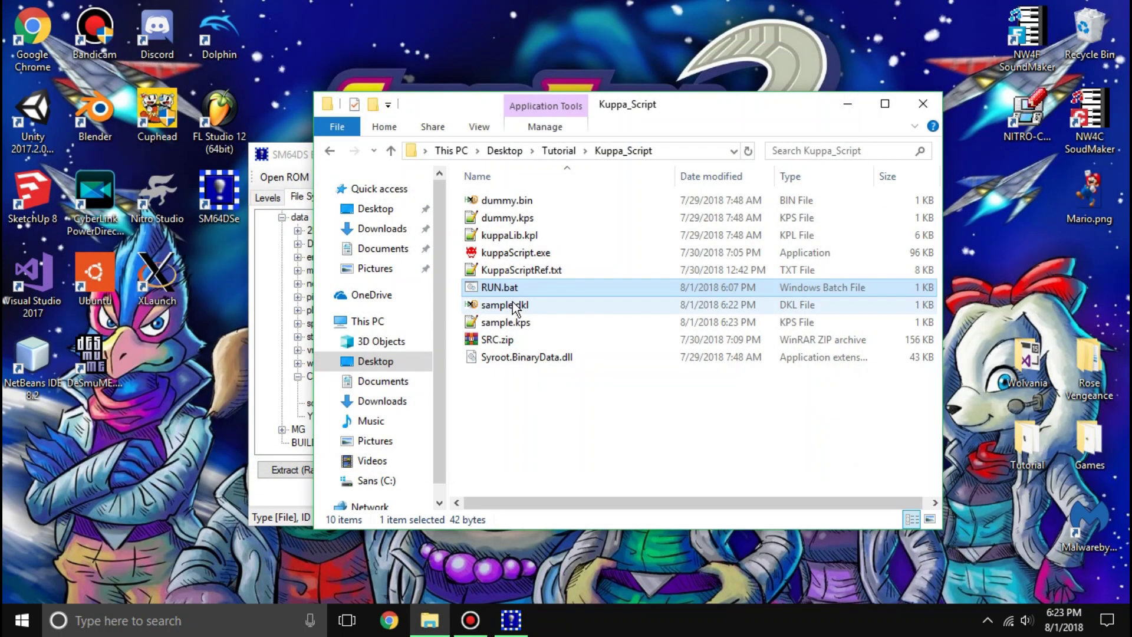
double_click(504, 304)
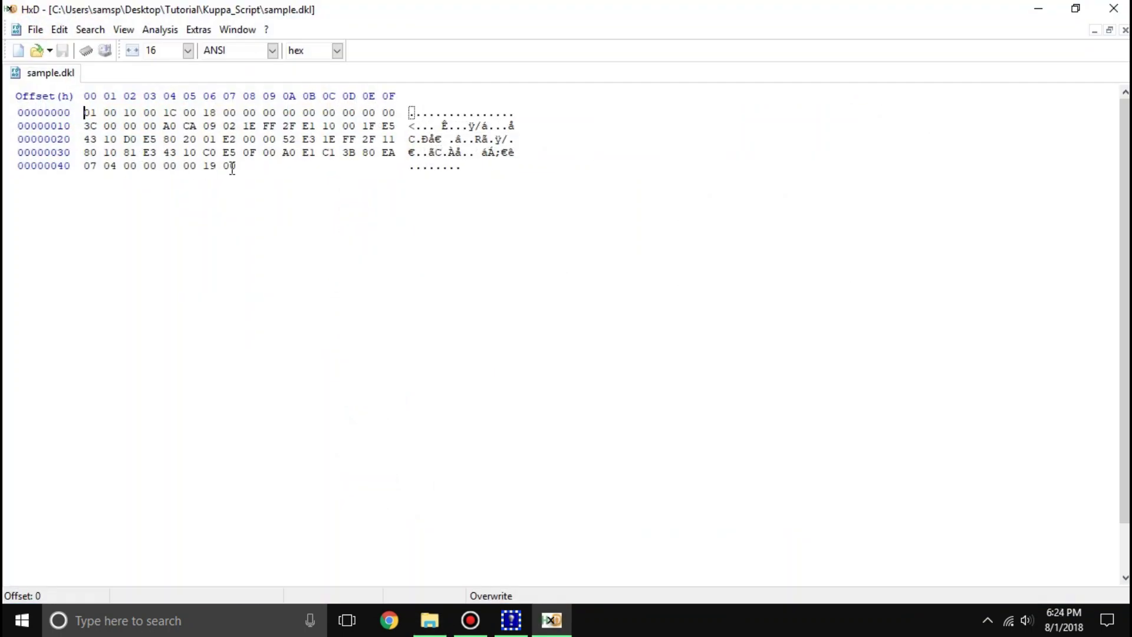
left_click_drag(232, 168, 130, 165)
left_click(165, 165)
left_click(101, 165)
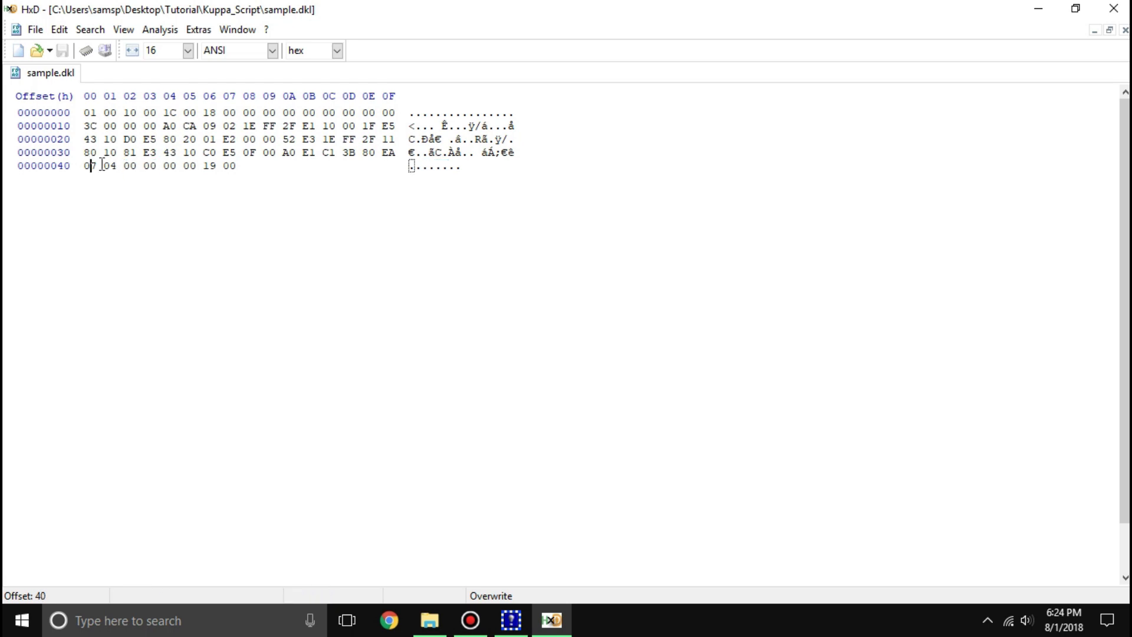
left_click_drag(236, 165, 41, 88)
left_click_drag(243, 175, 77, 167)
left_click(245, 164)
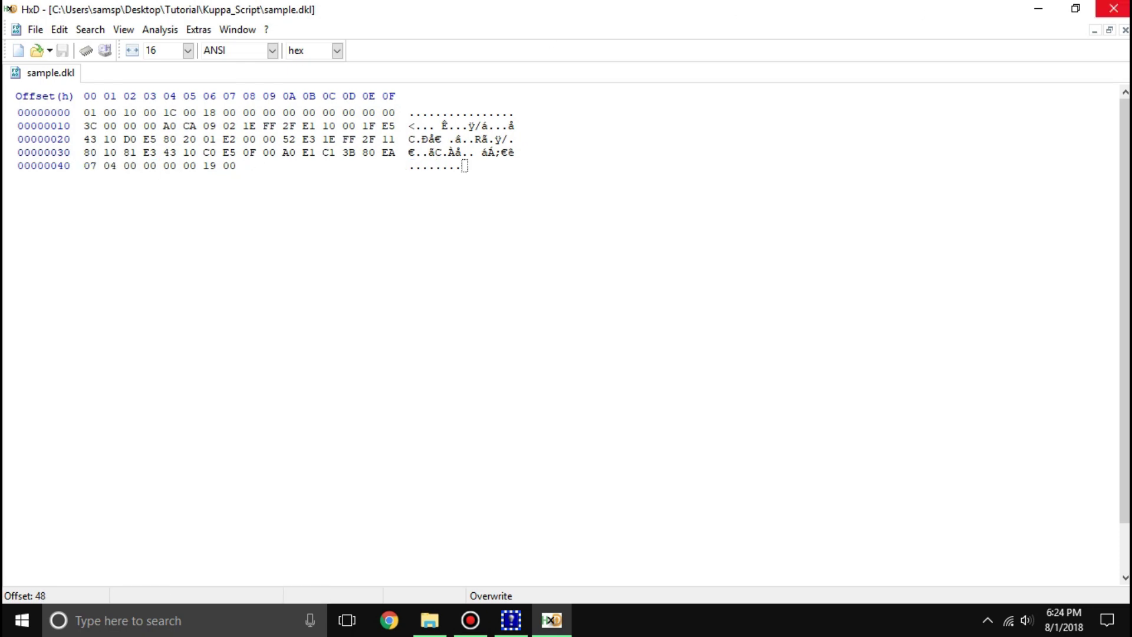
left_click(1113, 9)
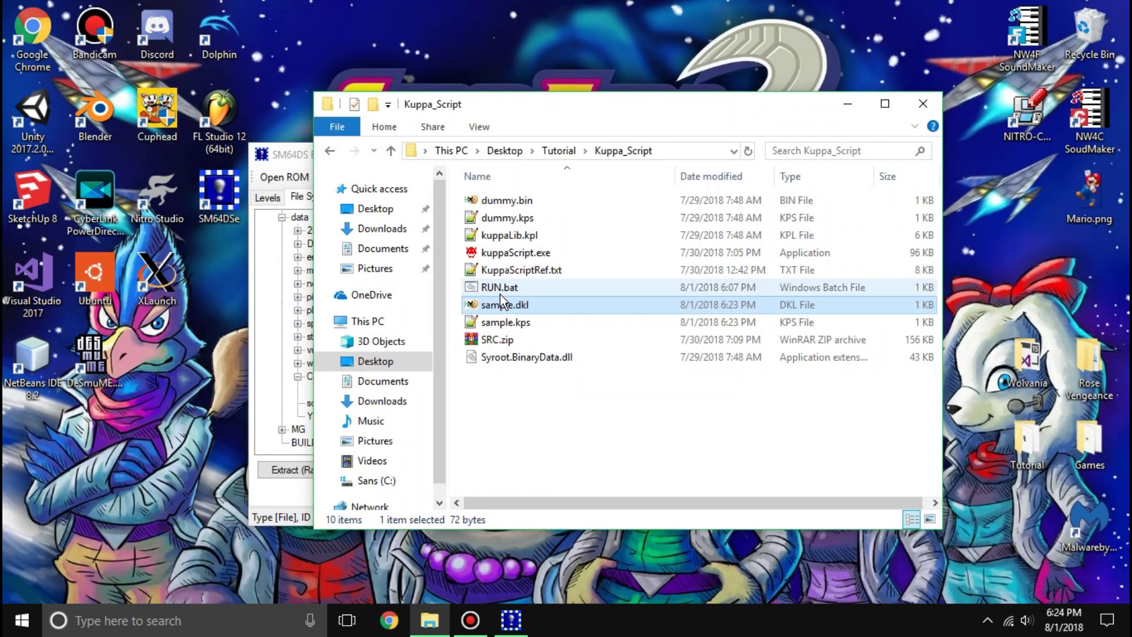
- Raw-replace the ROM's Cutscene/sample.dkl with the newly compiled sample.dkl
double_click(514, 322)
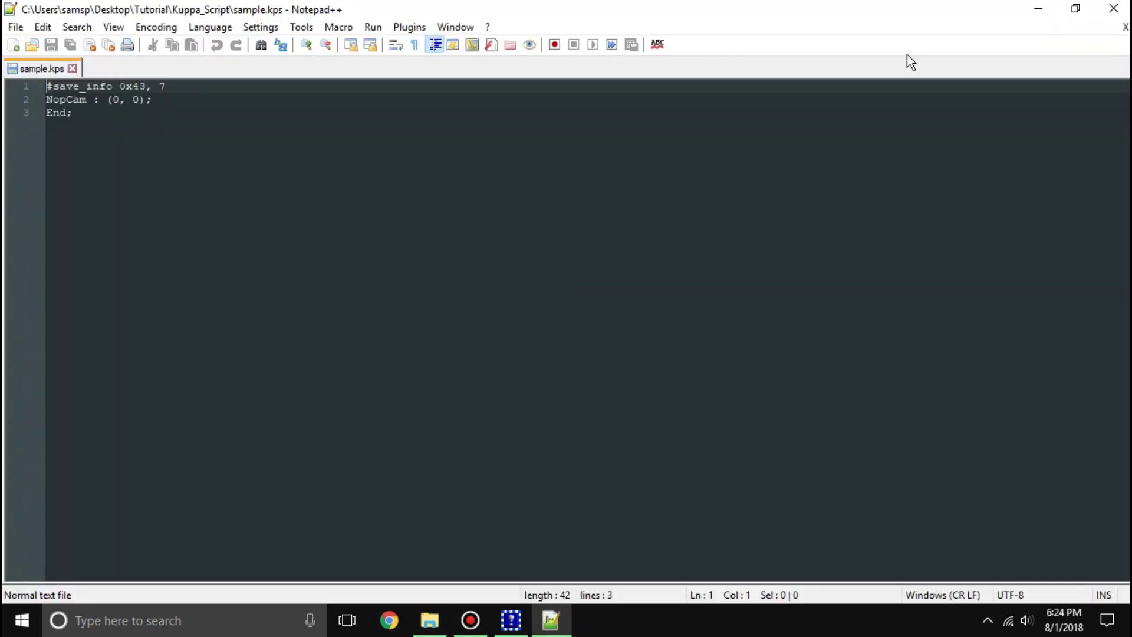
key("alt+F4")
left_click(283, 171)
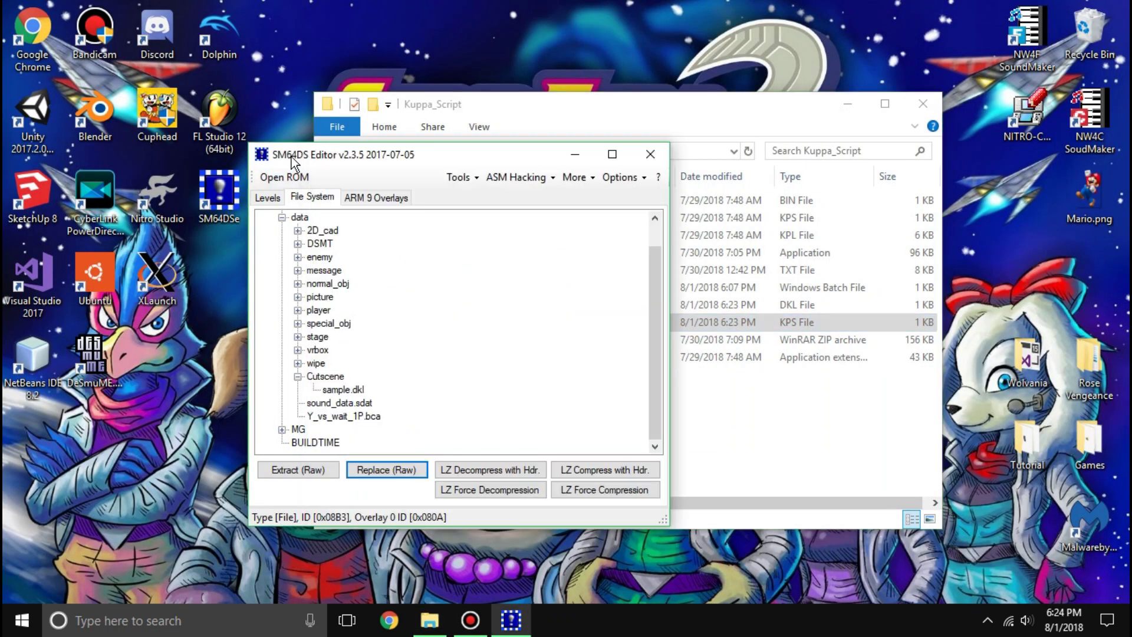
left_click(334, 389)
left_click(377, 468)
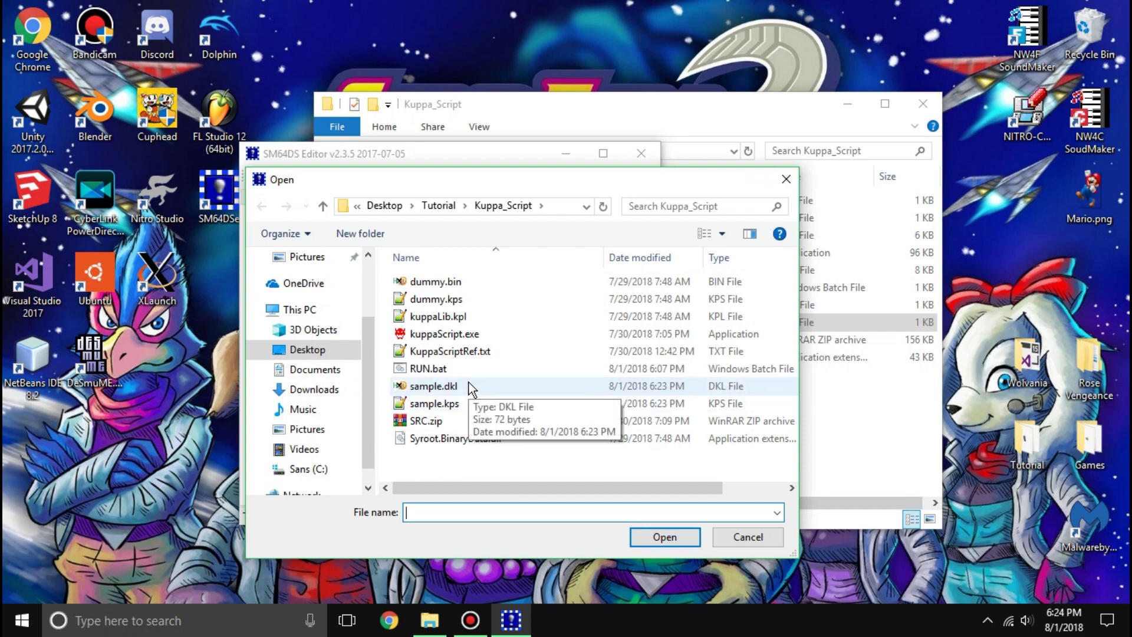
double_click(469, 383)
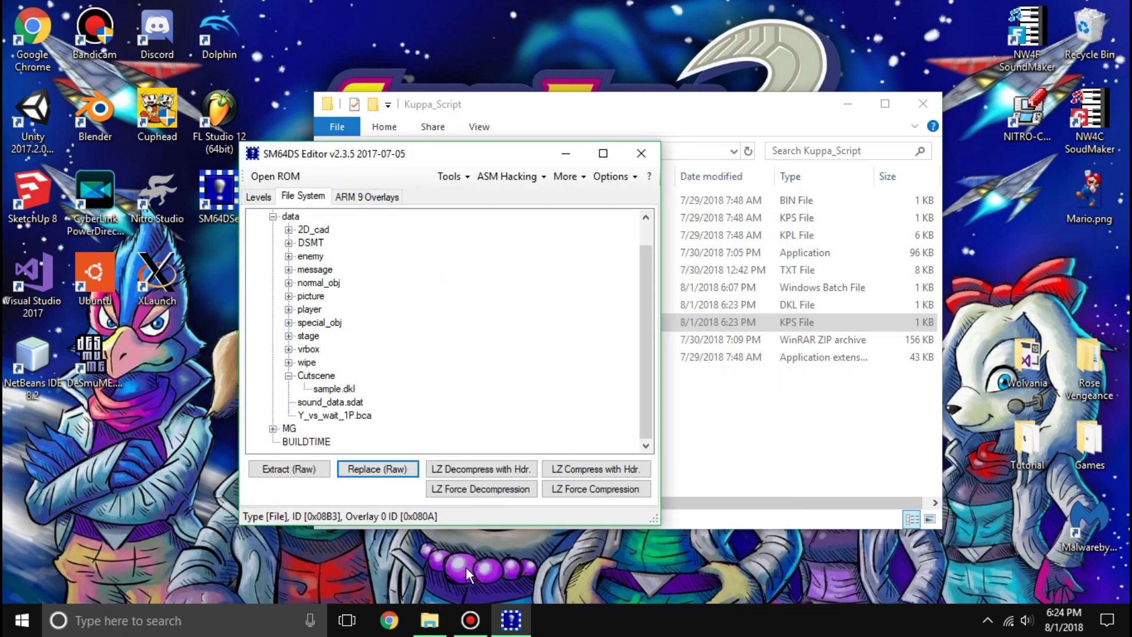
- Bring File Explorer forward and go up to the Tutorial folder
left_click(473, 626)
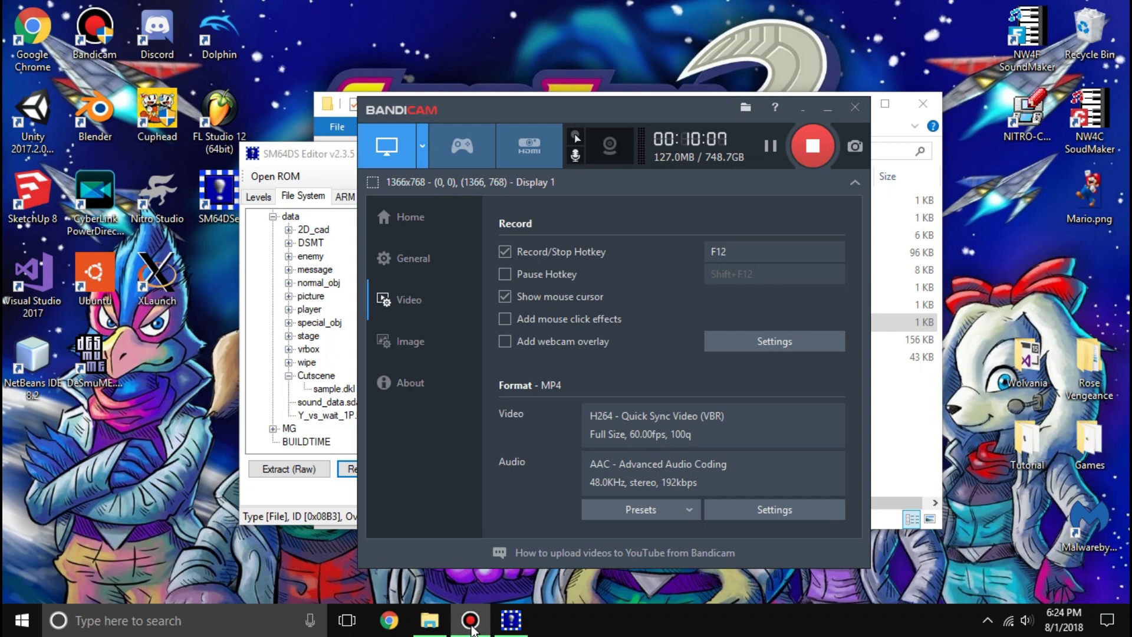
left_click(472, 626)
left_click(733, 435)
left_click(565, 151)
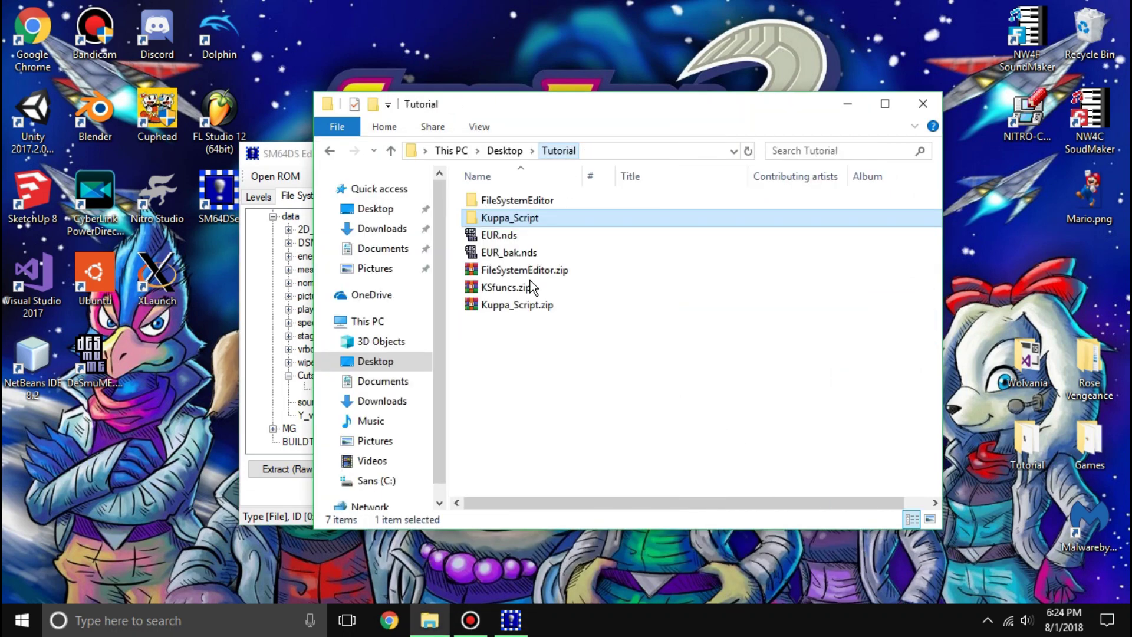
- Run EUR.nds, skip the tutorial dialogue, and exit Bob-omb Battlefield
double_click(504, 236)
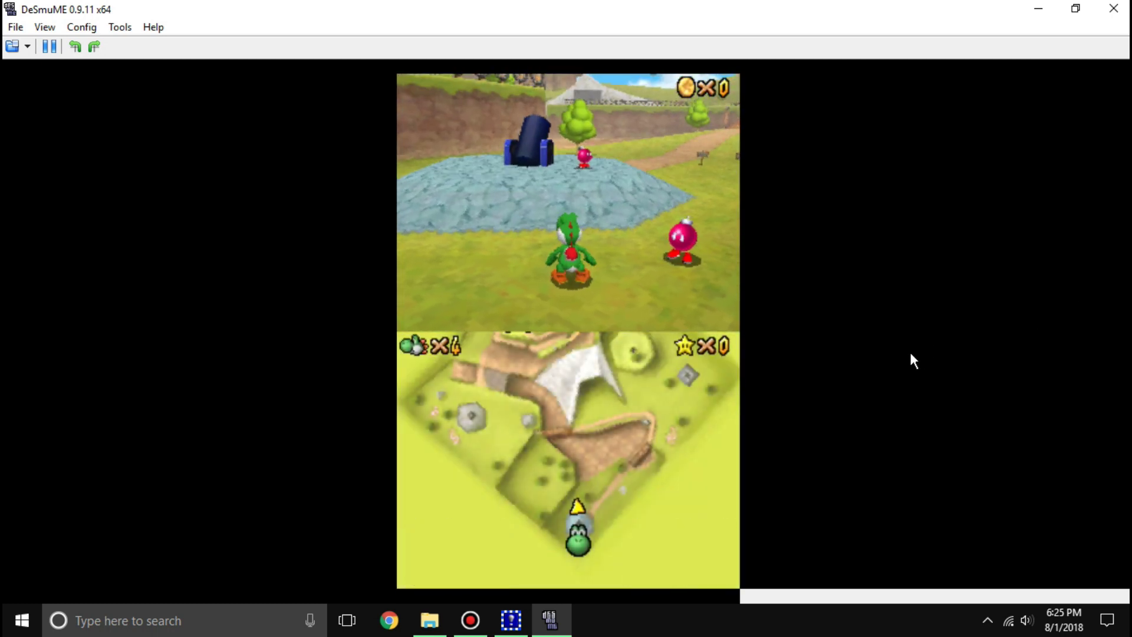
key("x")
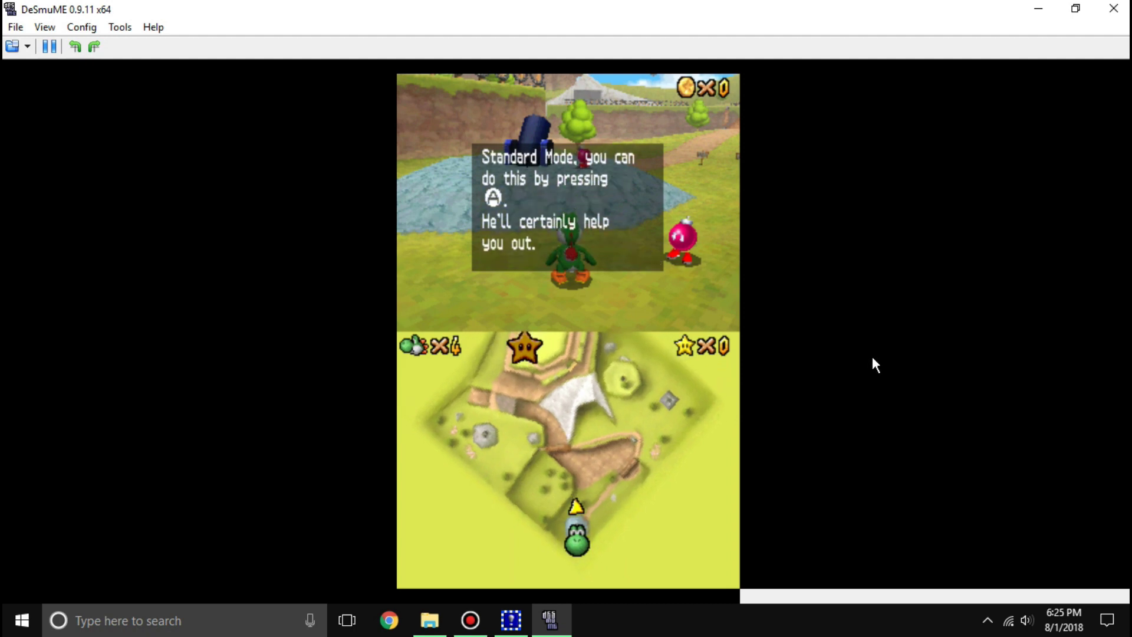
key("x")
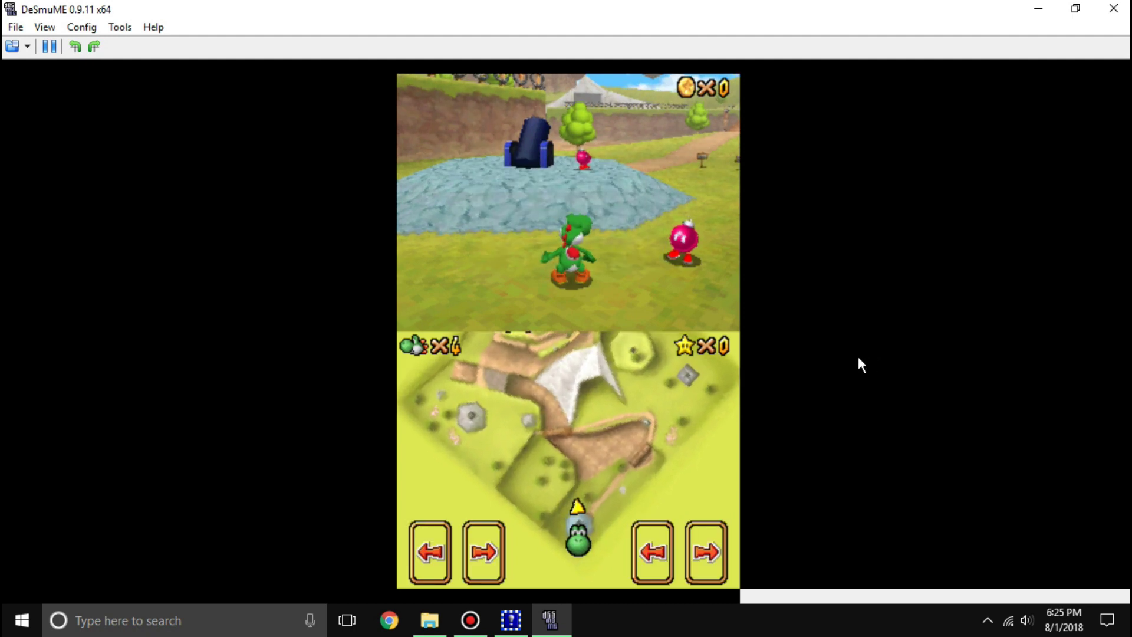
key("Return")
left_click(645, 544)
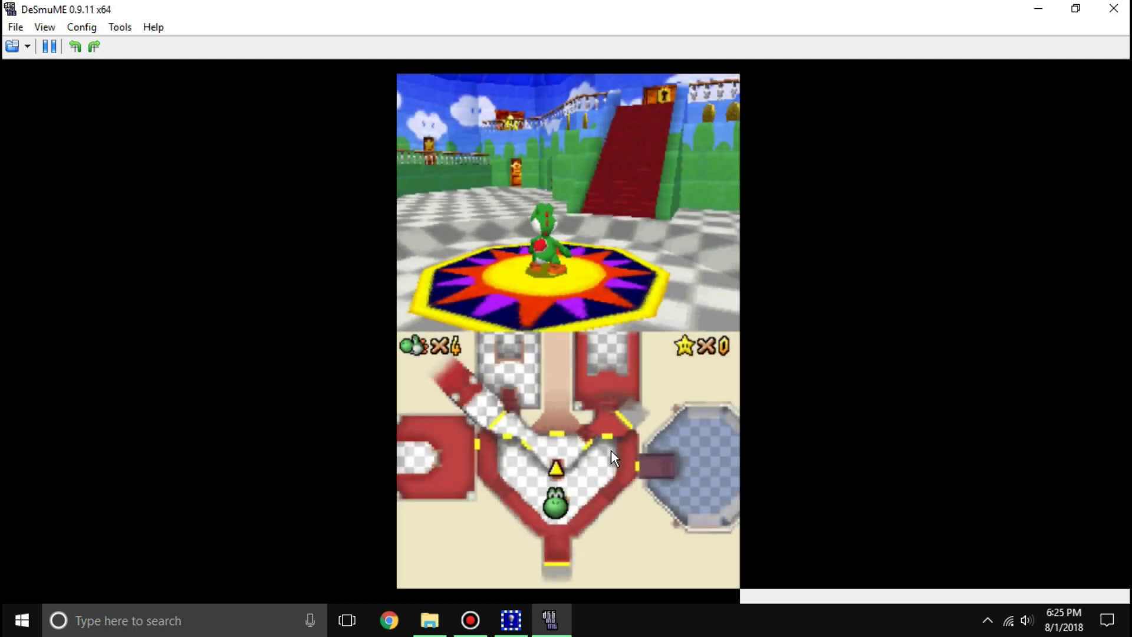
- Quit the game from the castle pause menu, saving progress
key("Return")
left_click(564, 569)
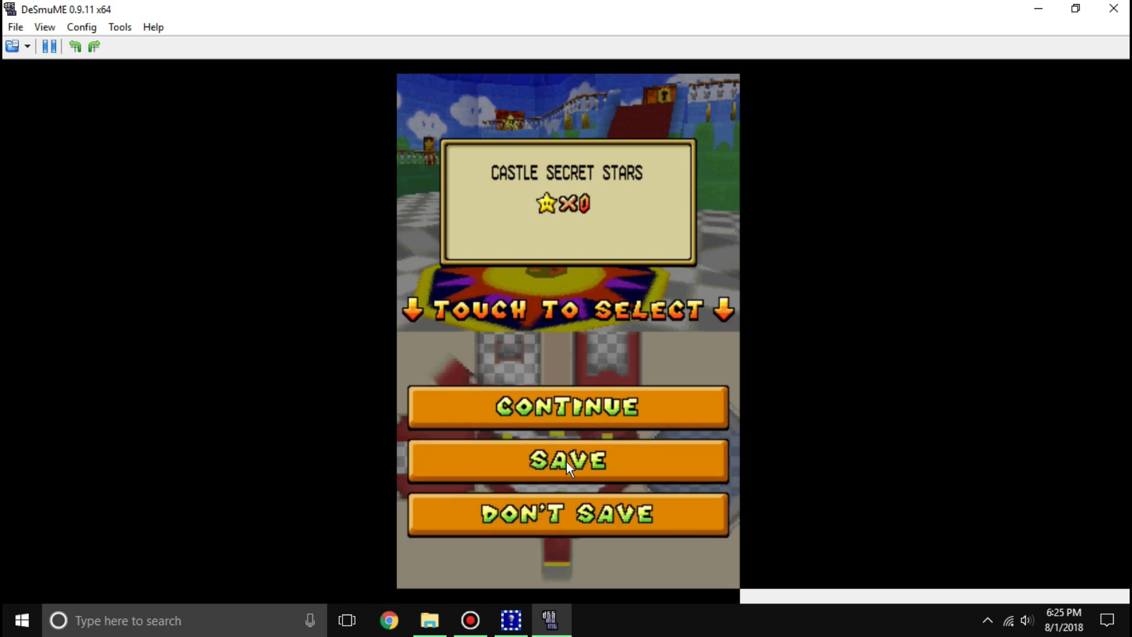
left_click(565, 456)
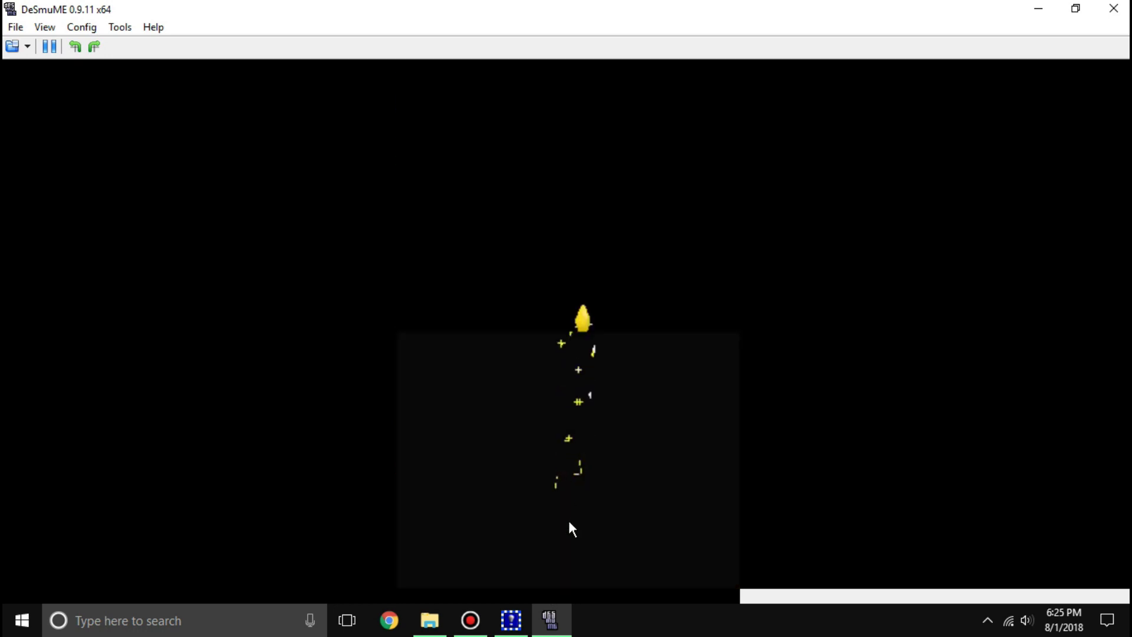
- Start Adventure mode and load save File A
left_click(554, 565)
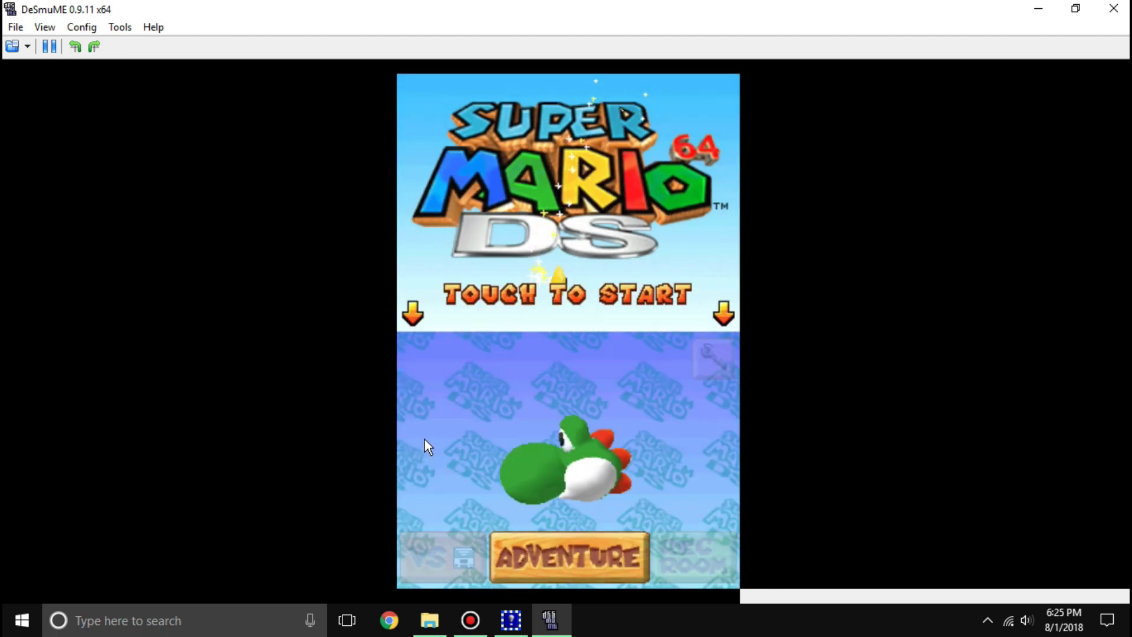
left_click(446, 439)
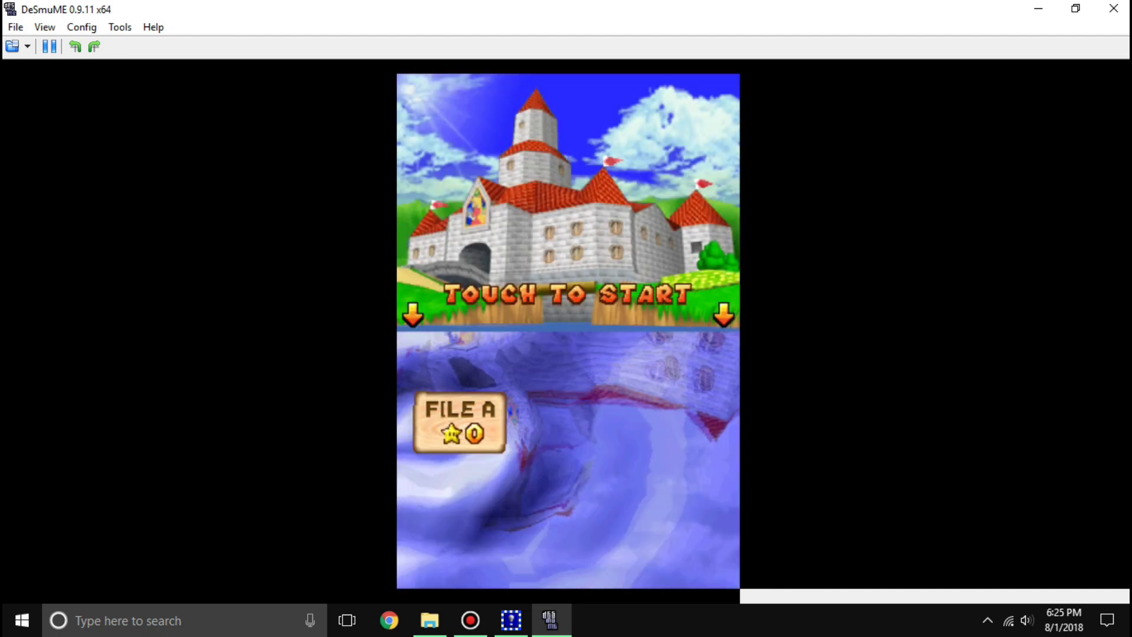